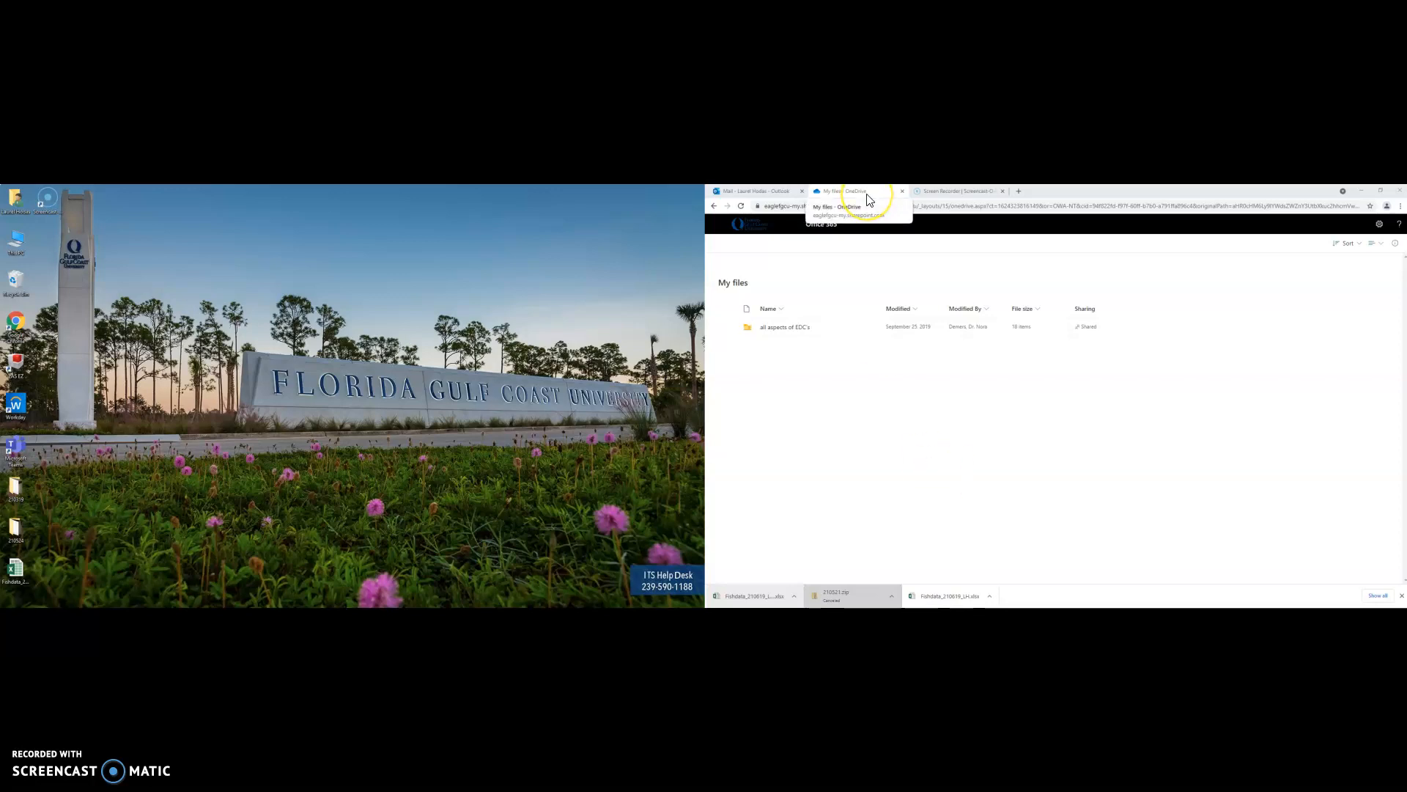
Go through all aspects of EDC's > Fish data > Gambusia Data Spreadsheets > previous spreadsheets and open Fishdata_210619_LH.xlsx
left_click(797, 328)
left_click(774, 324)
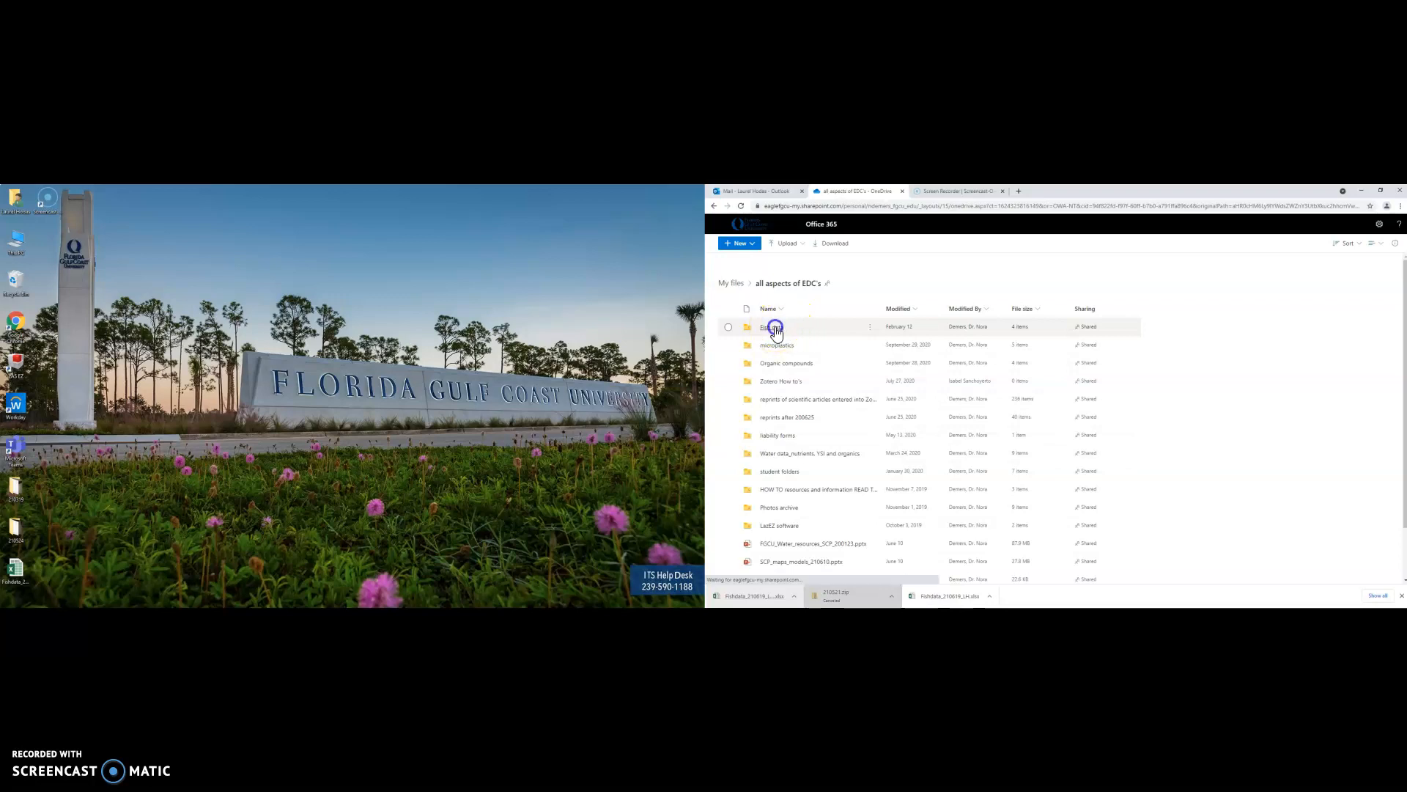
left_click(776, 362)
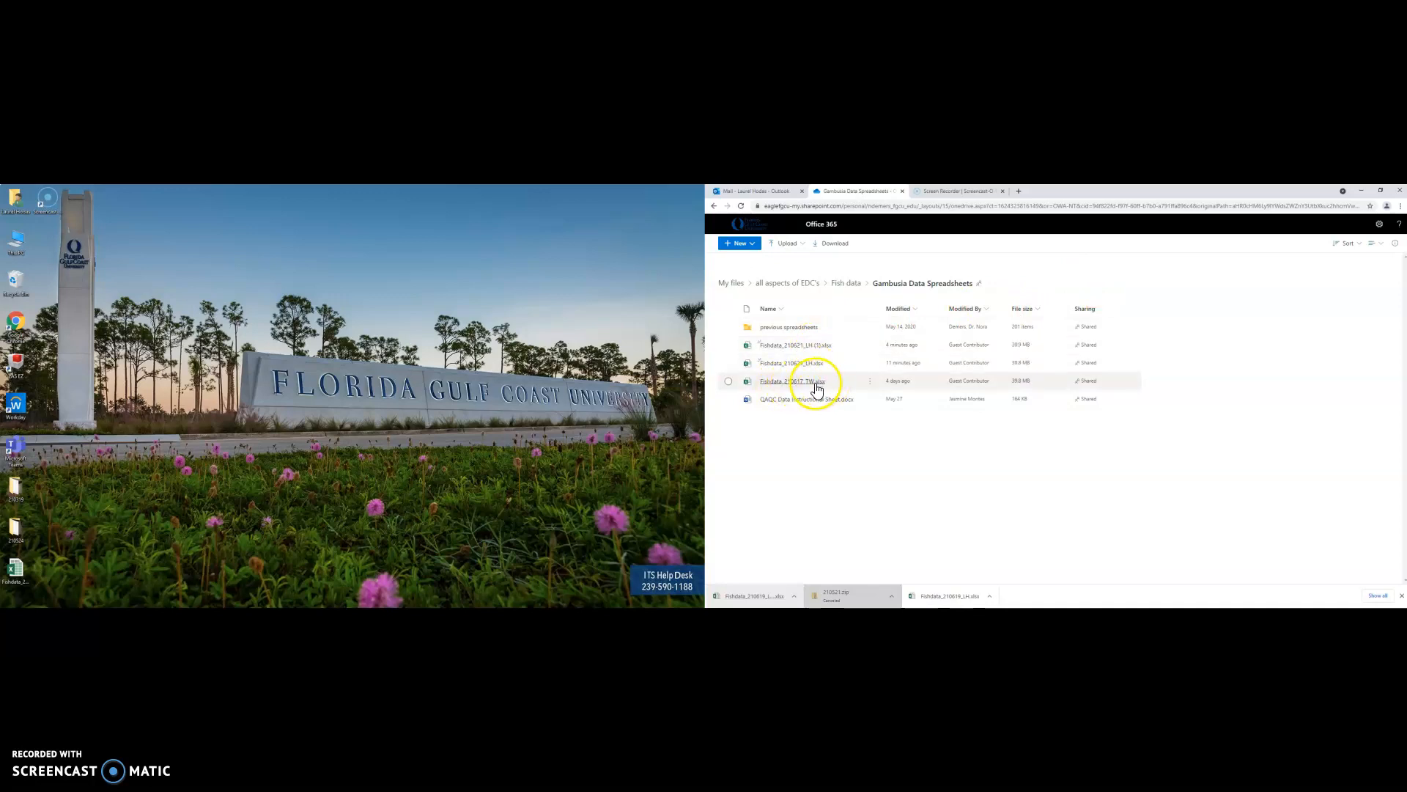
left_click(808, 327)
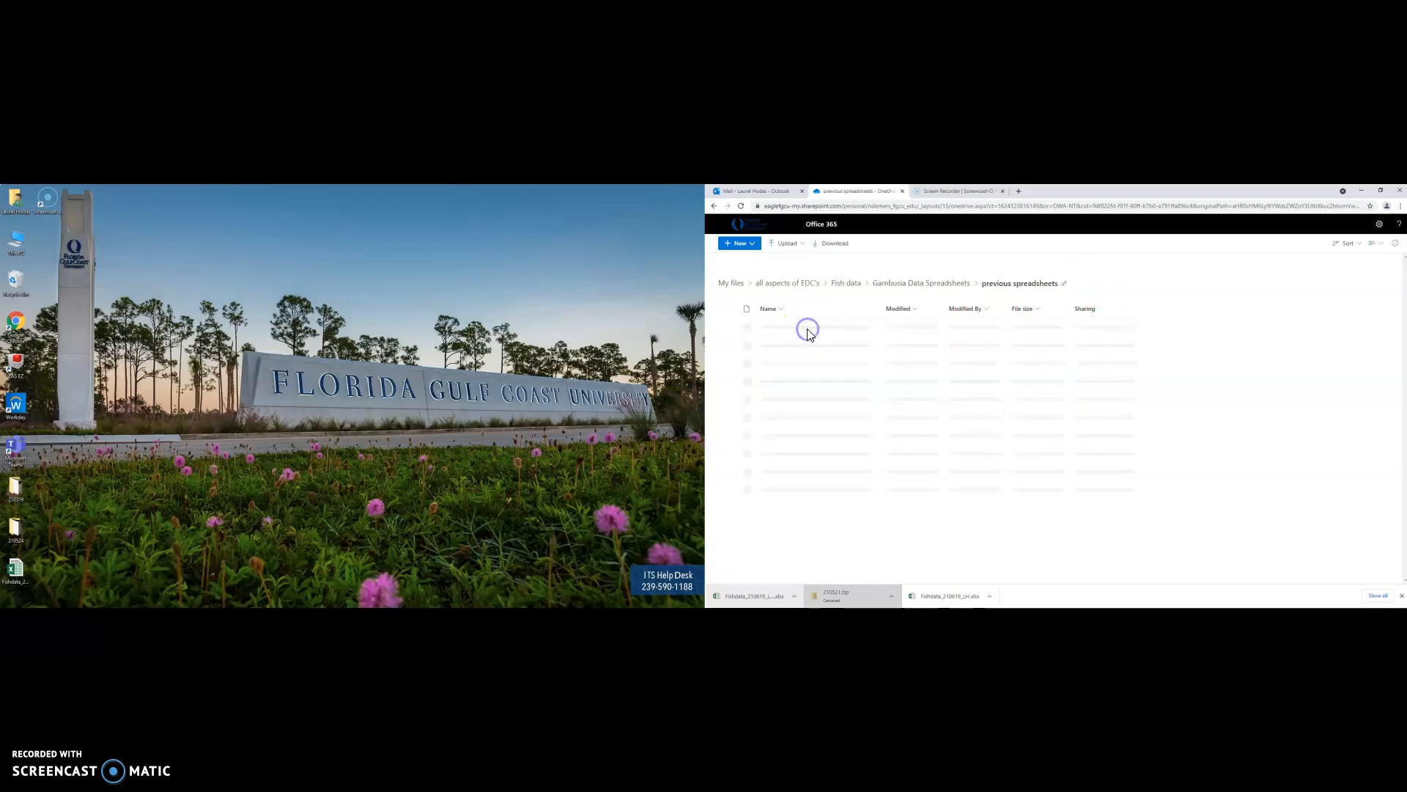
left_click(812, 330)
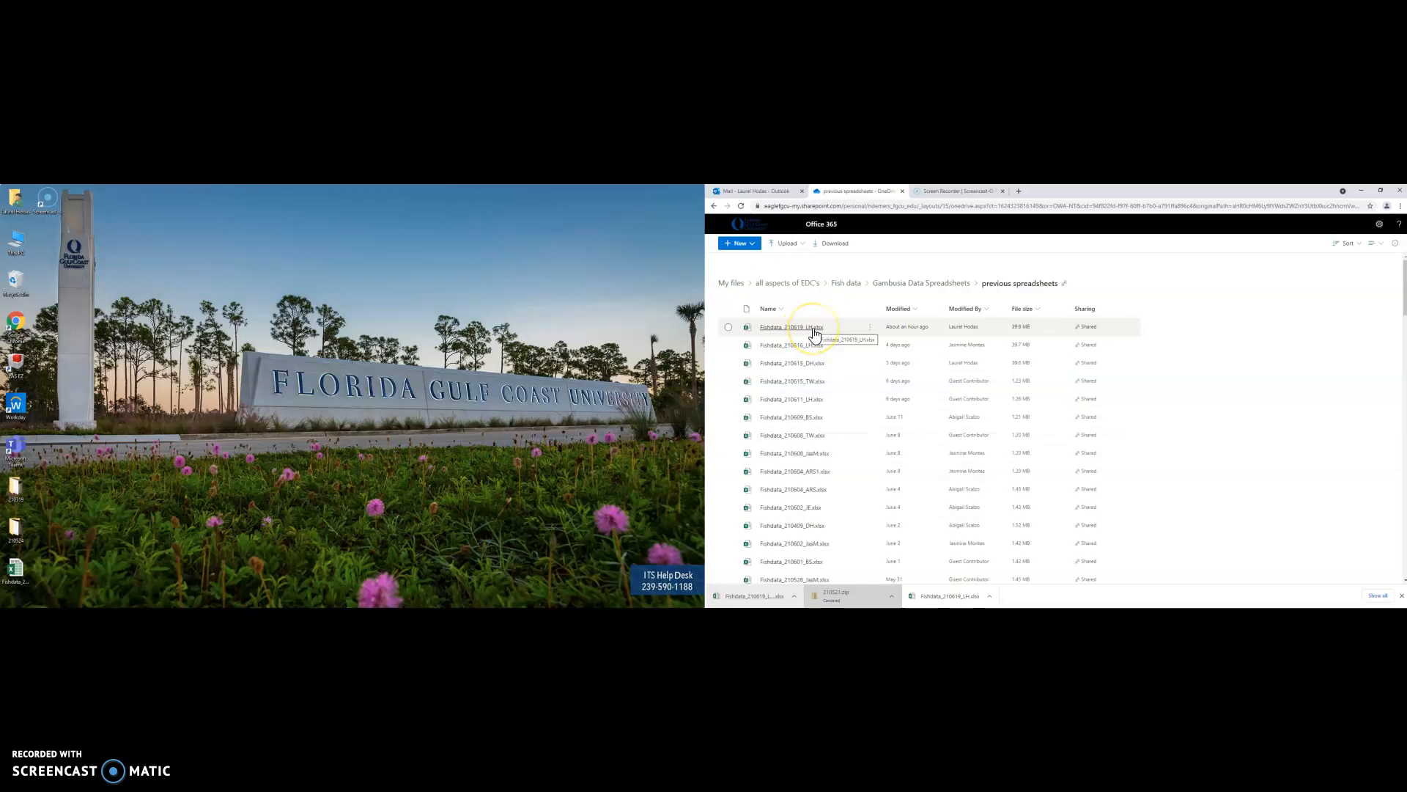
left_click(815, 332)
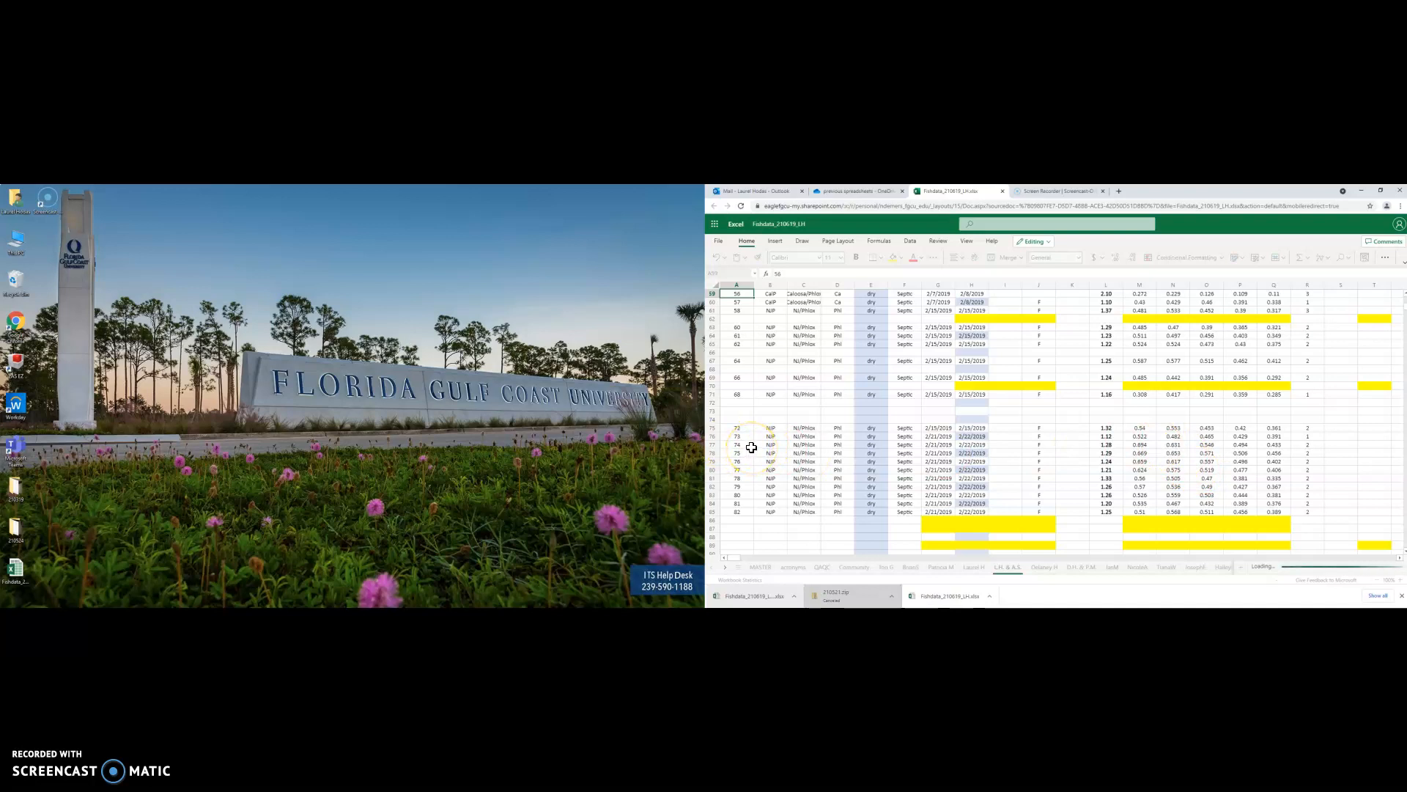
Show the MASTER sheet and bring up the Save As options to download a copy
left_click(760, 567)
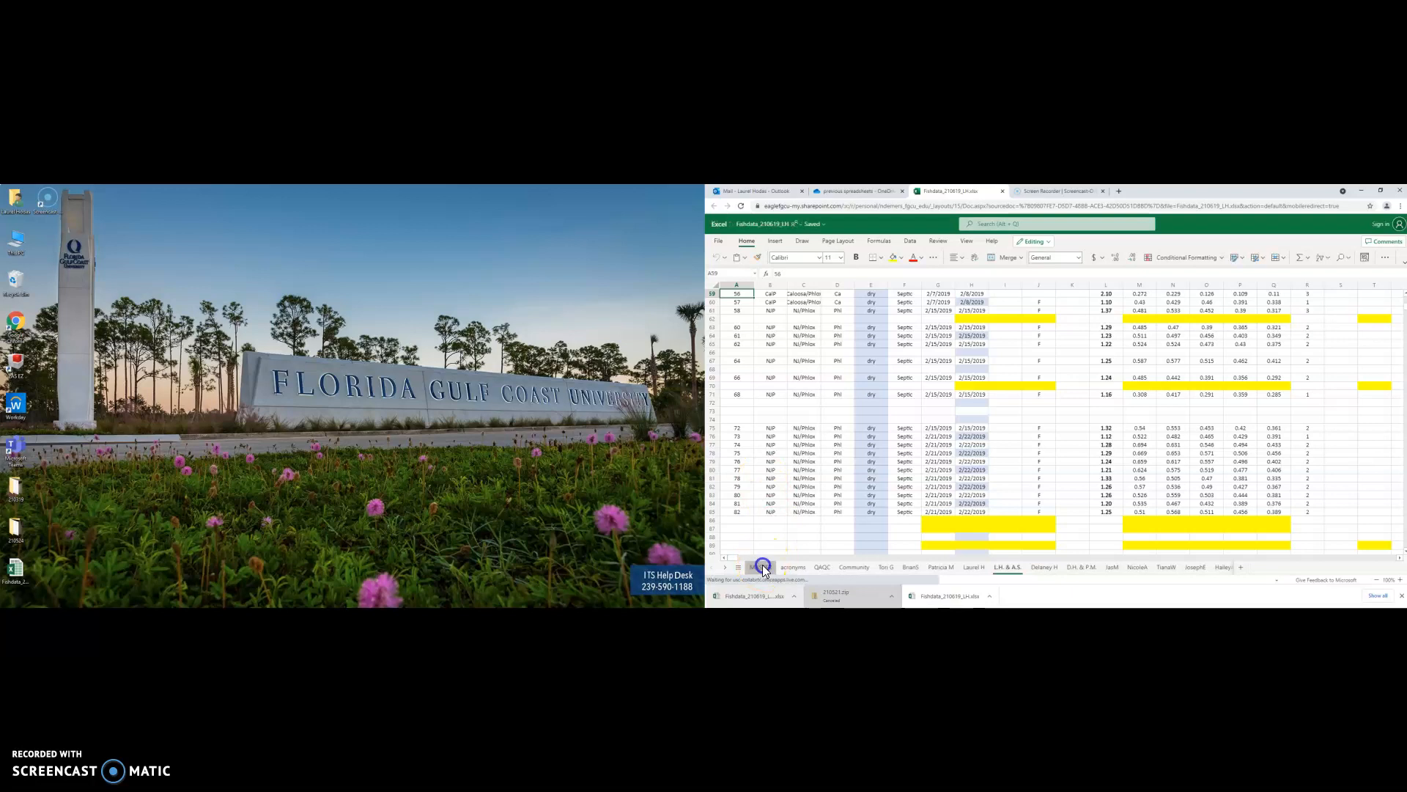
left_click(723, 240)
left_click(739, 269)
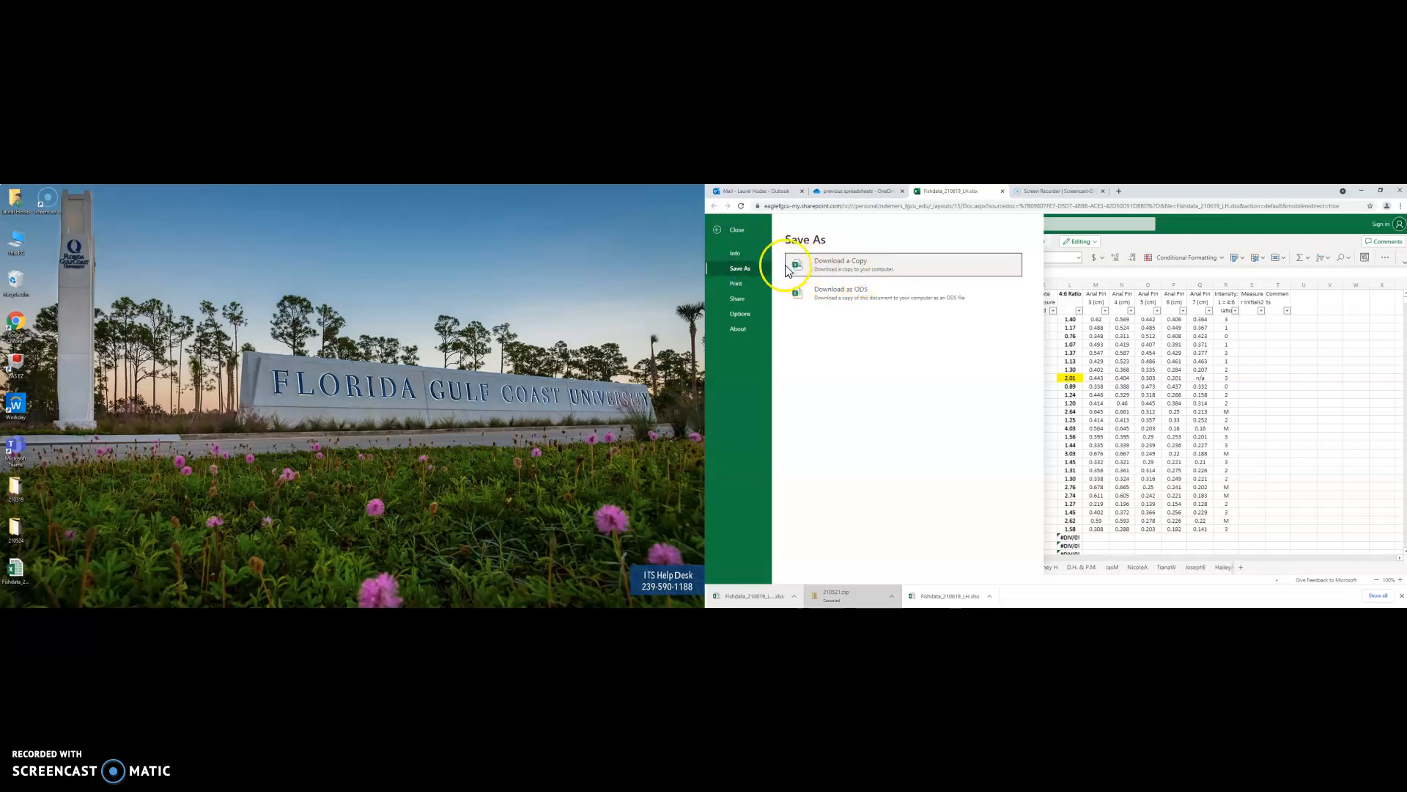
Open the Downloads folder in File Explorer
left_click(83, 614)
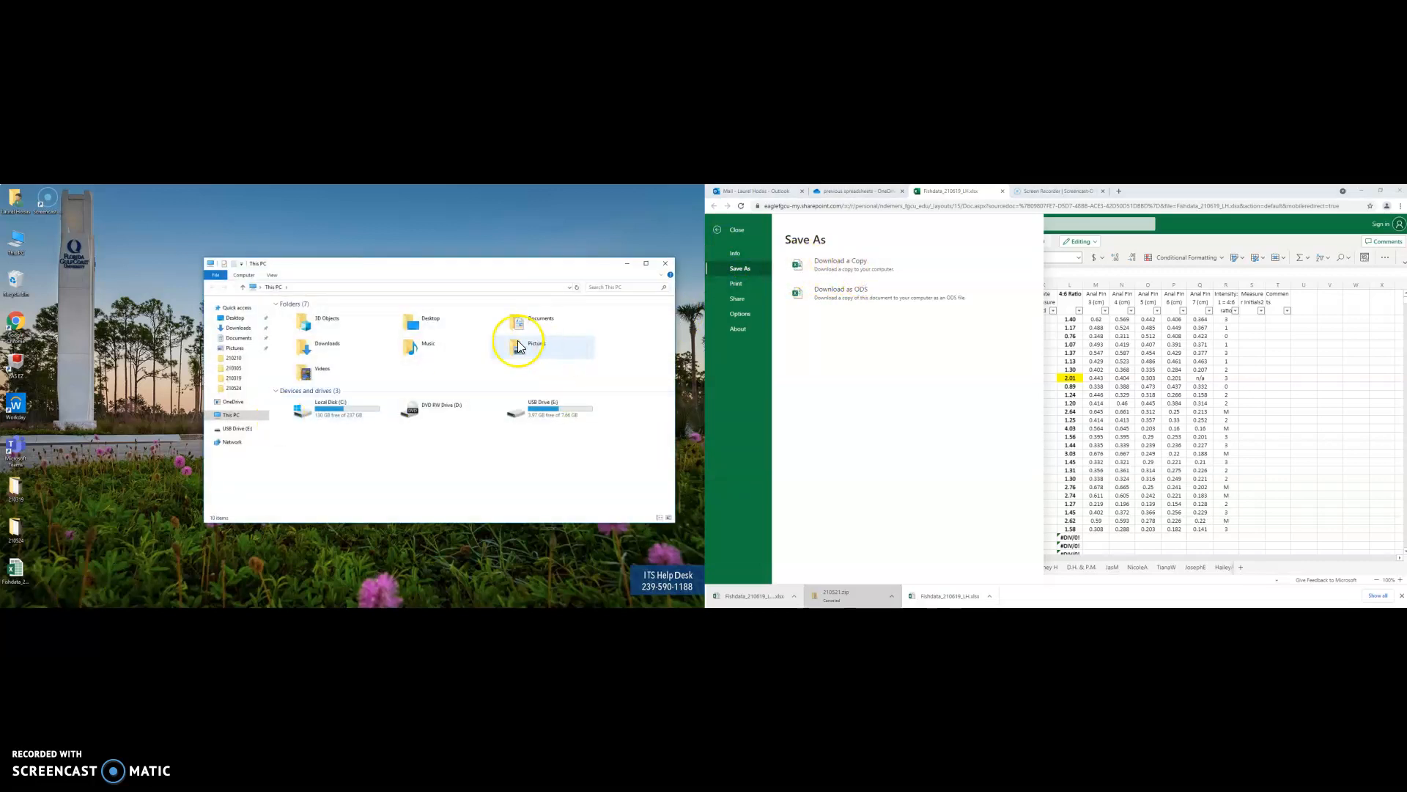
left_click(333, 355)
double_click(332, 353)
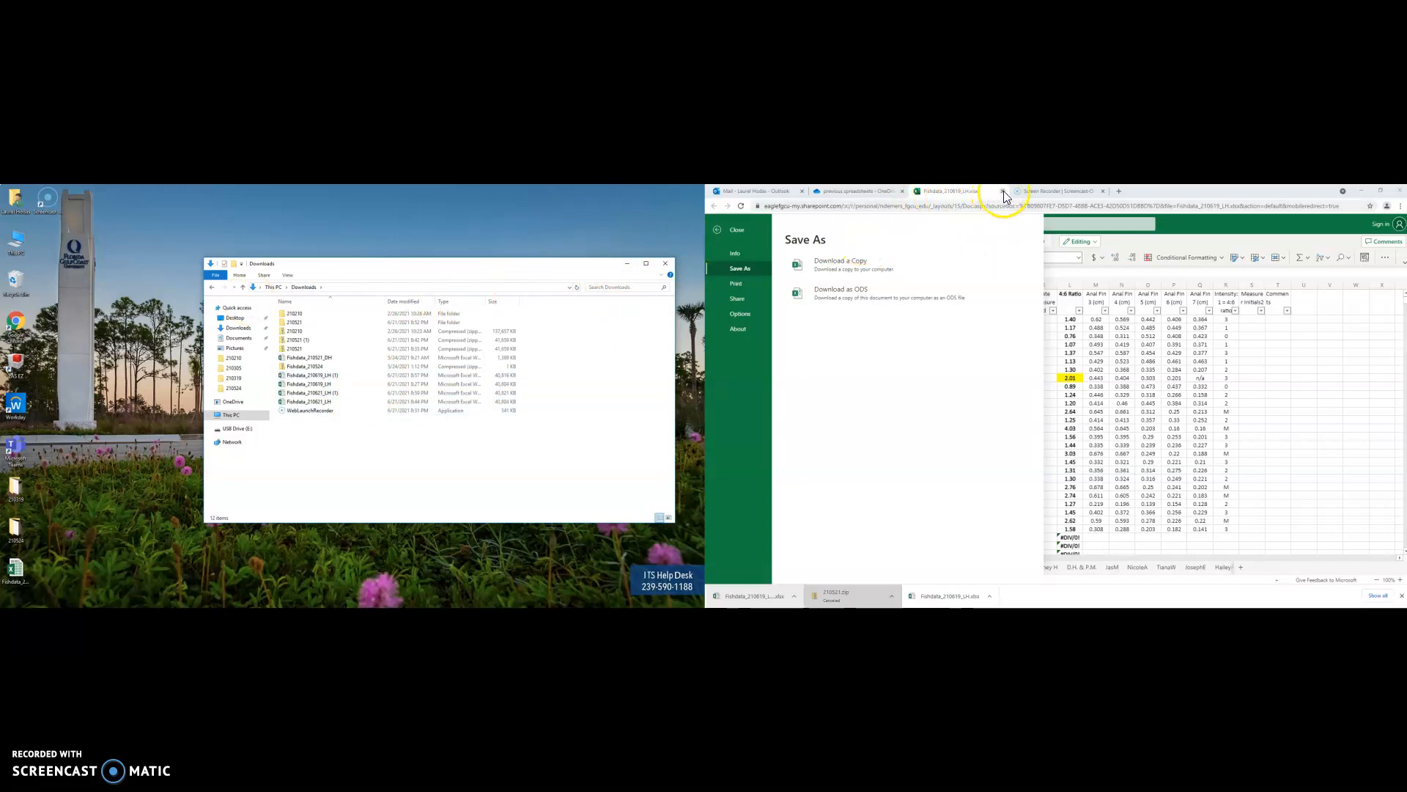
Go back to Gambusia Data Spreadsheets and open Fishdata_210621_LH (1).xlsx
left_click(854, 190)
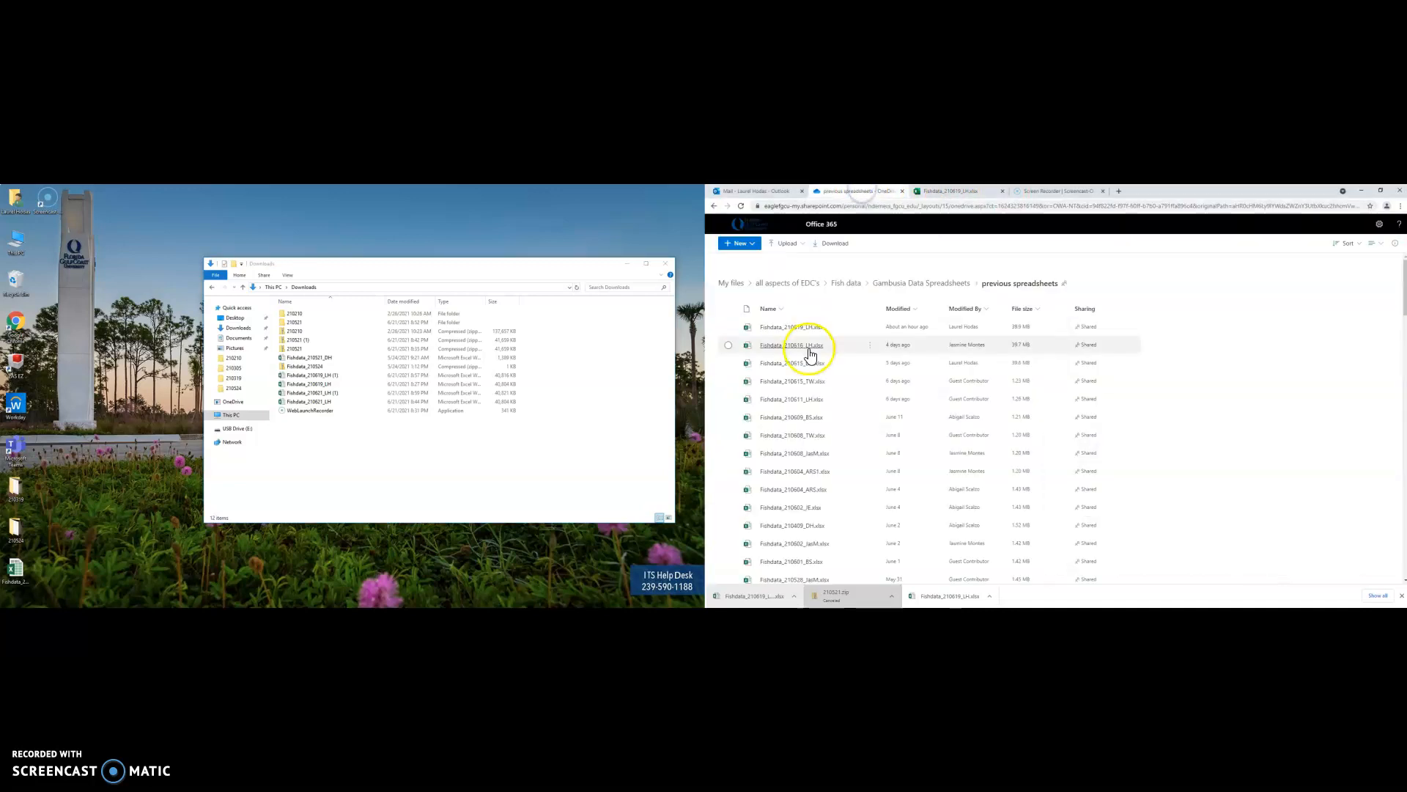
left_click(933, 284)
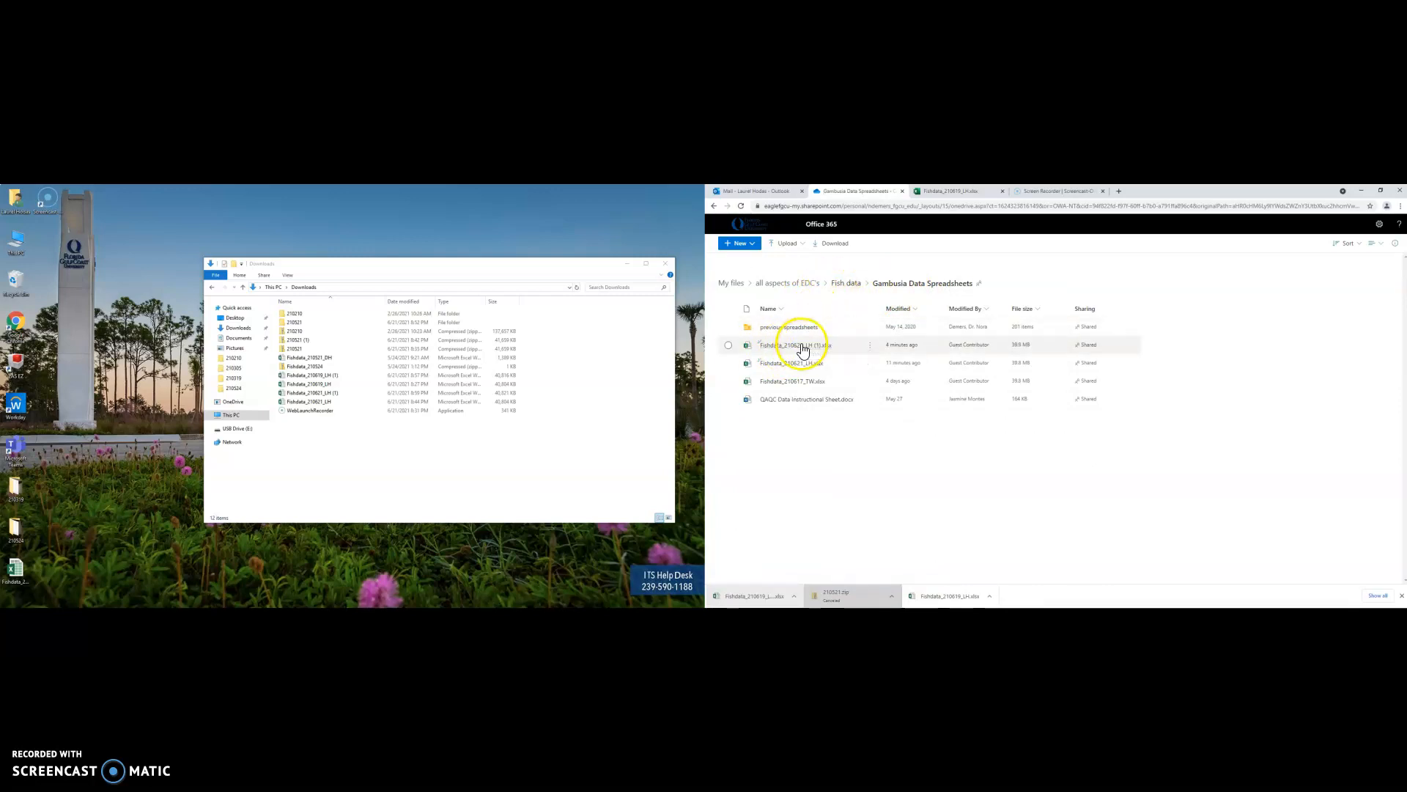
left_click(789, 244)
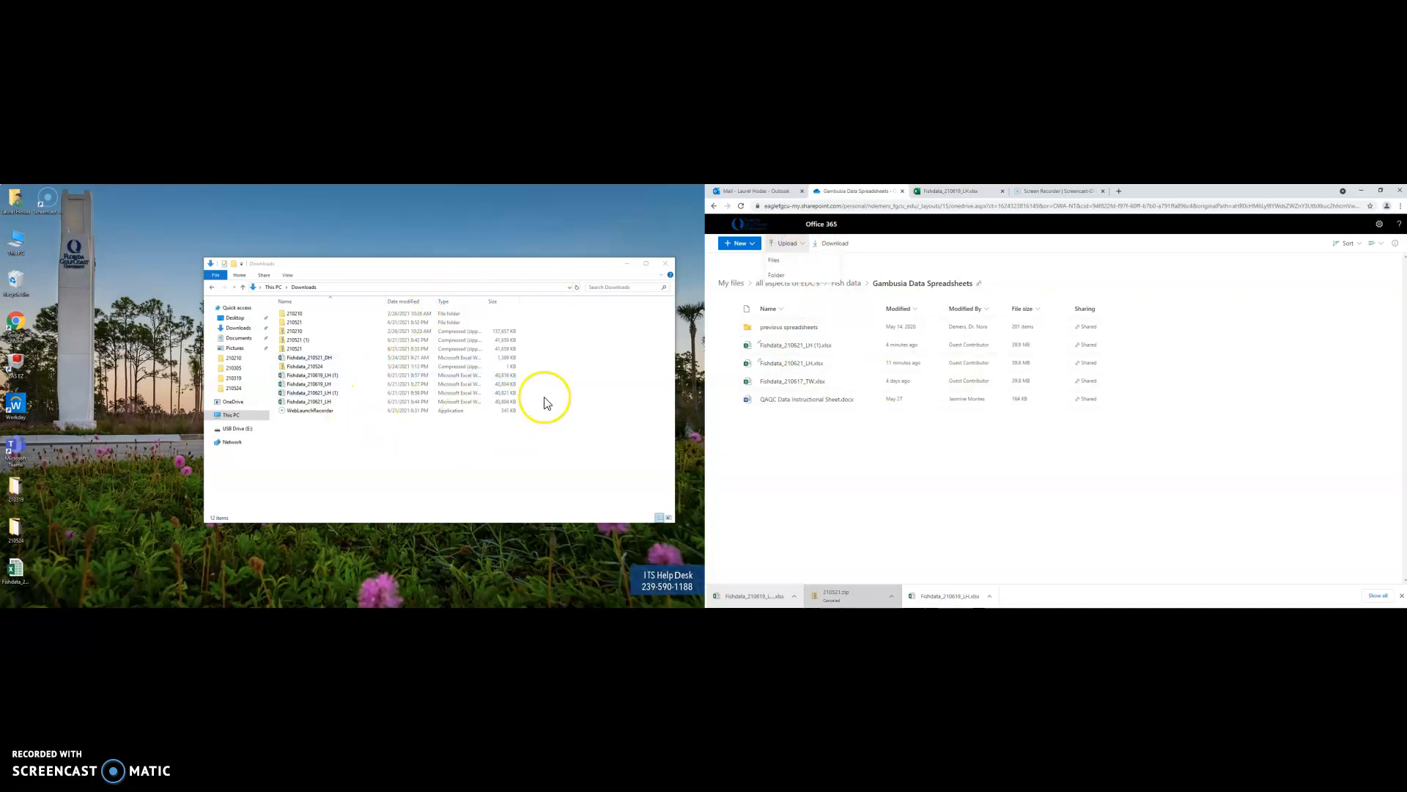
left_click(966, 257)
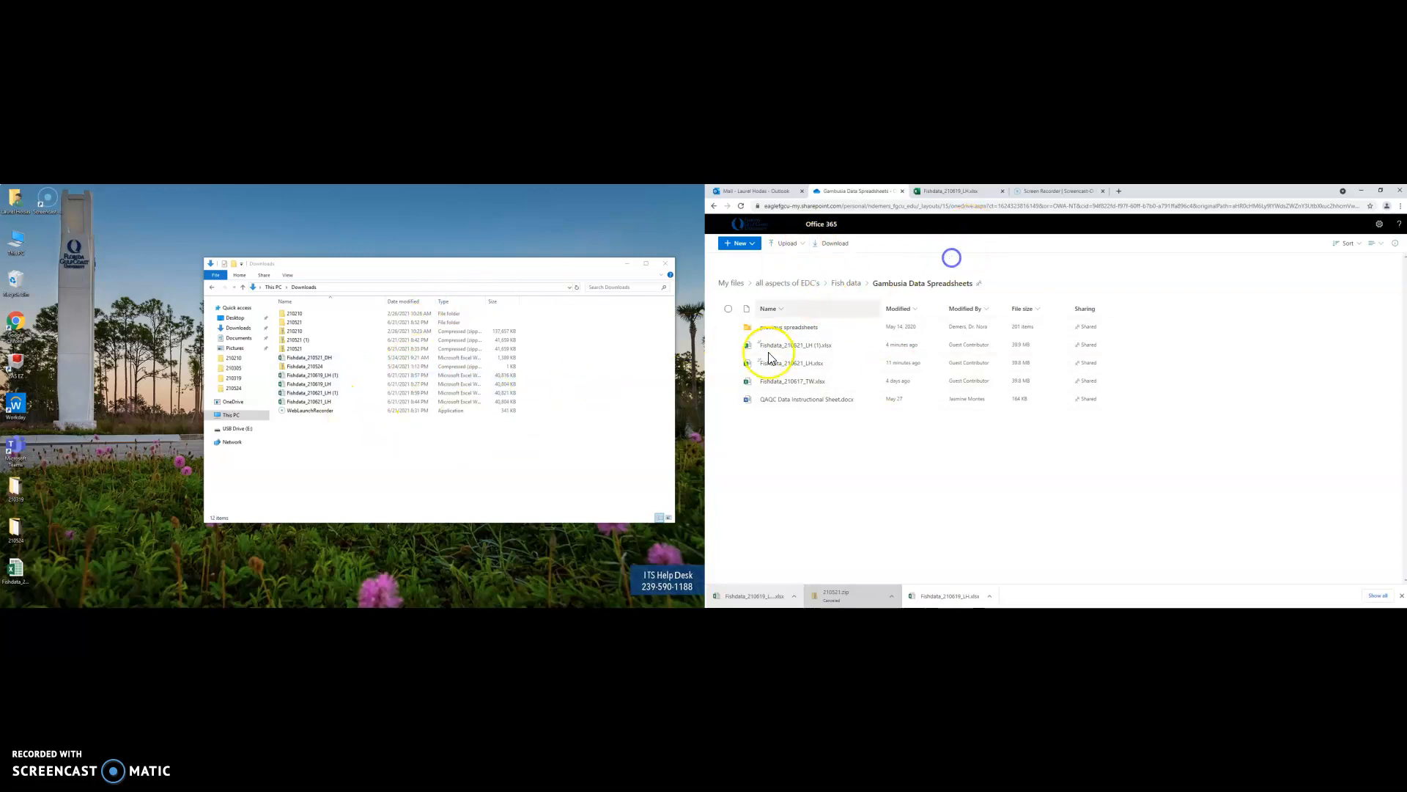
left_click(812, 346)
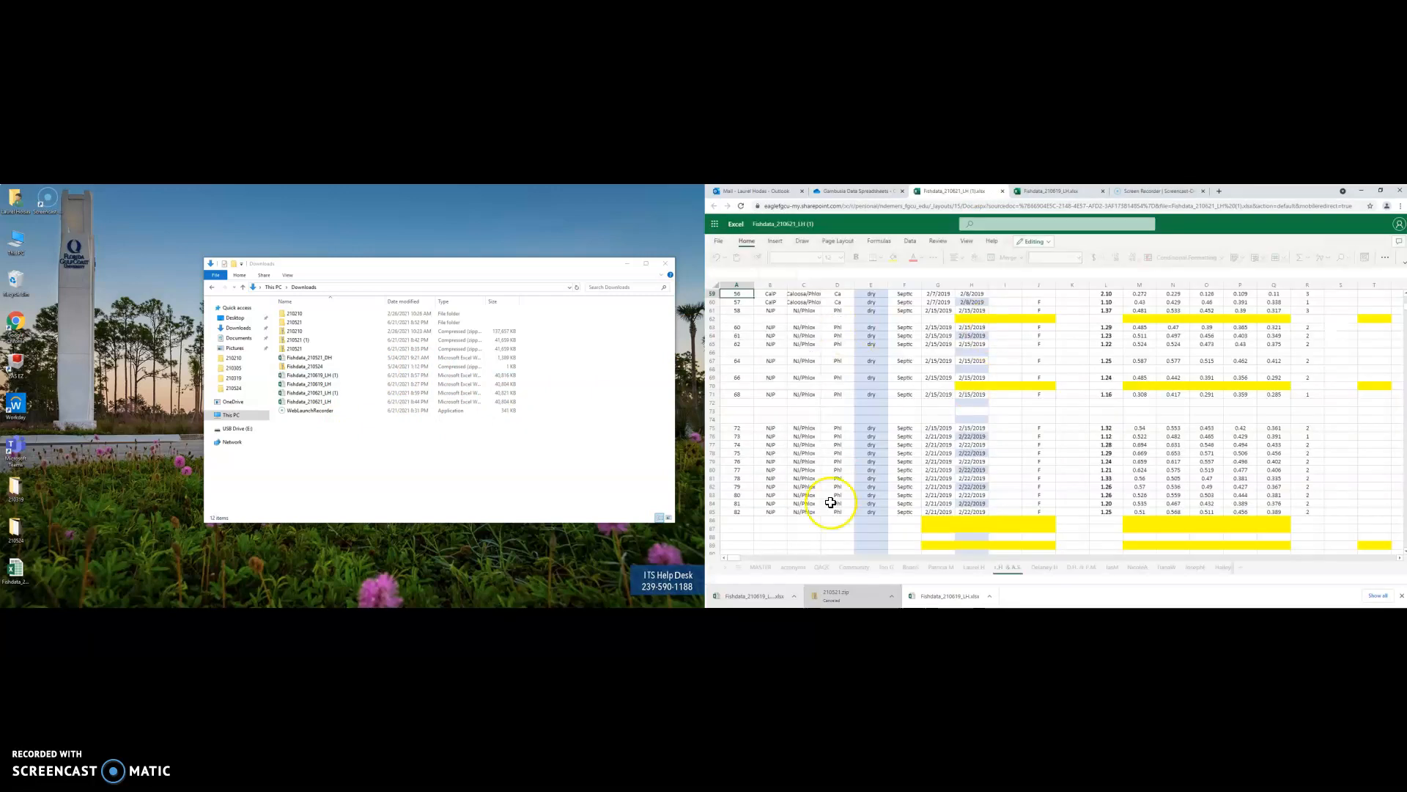
Close the Fishdata_210619_LH workbook, switch to MASTER, and close the Downloads window
left_click(1103, 190)
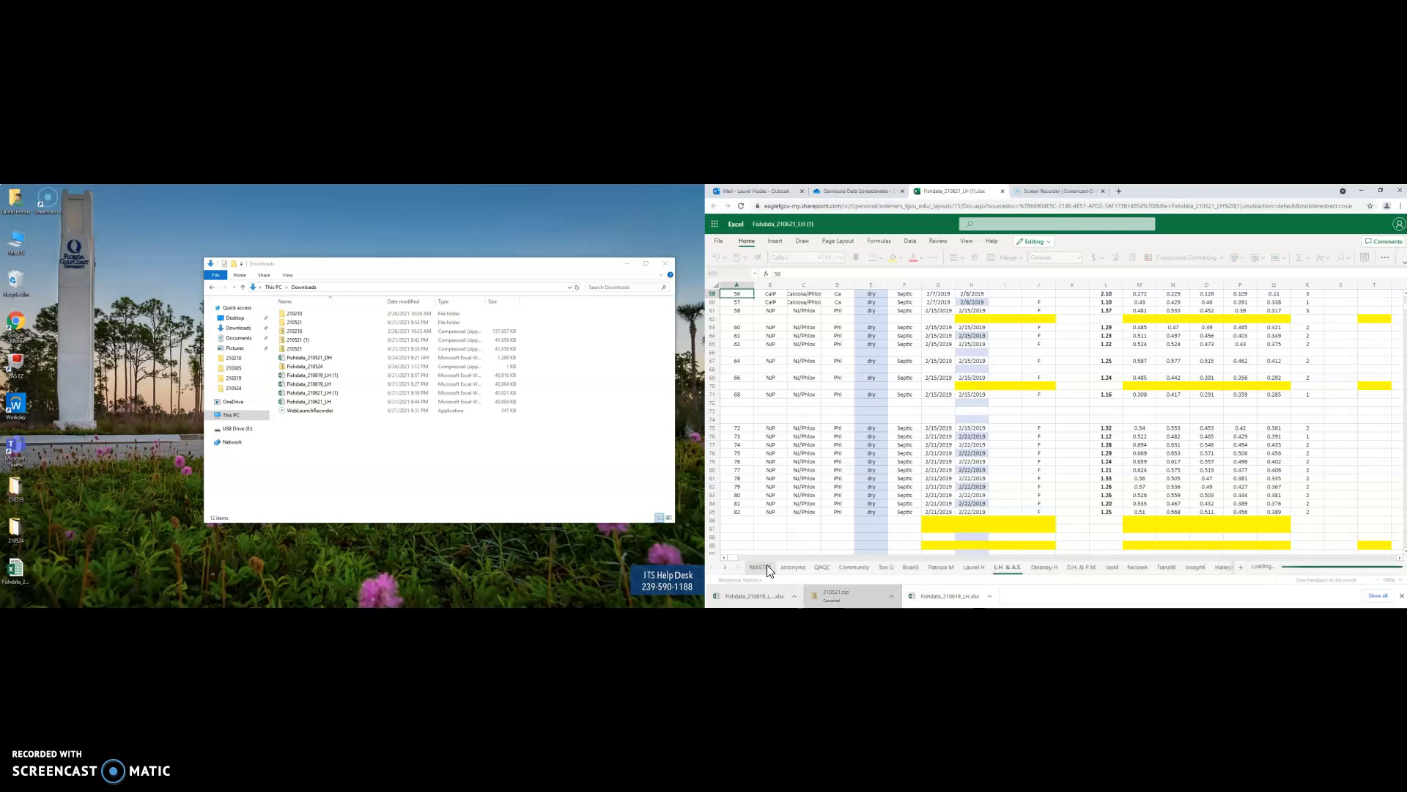
left_click(765, 568)
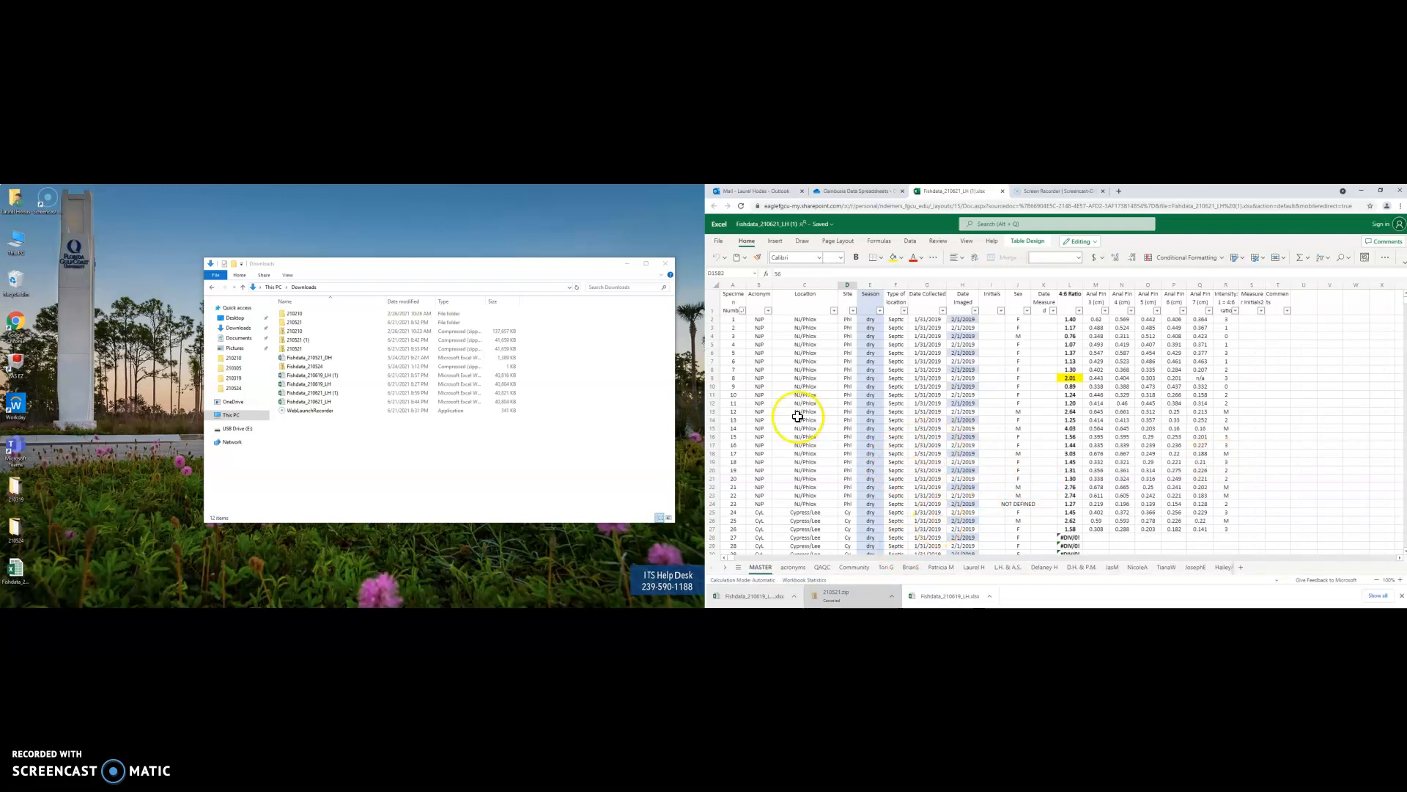
left_click(665, 263)
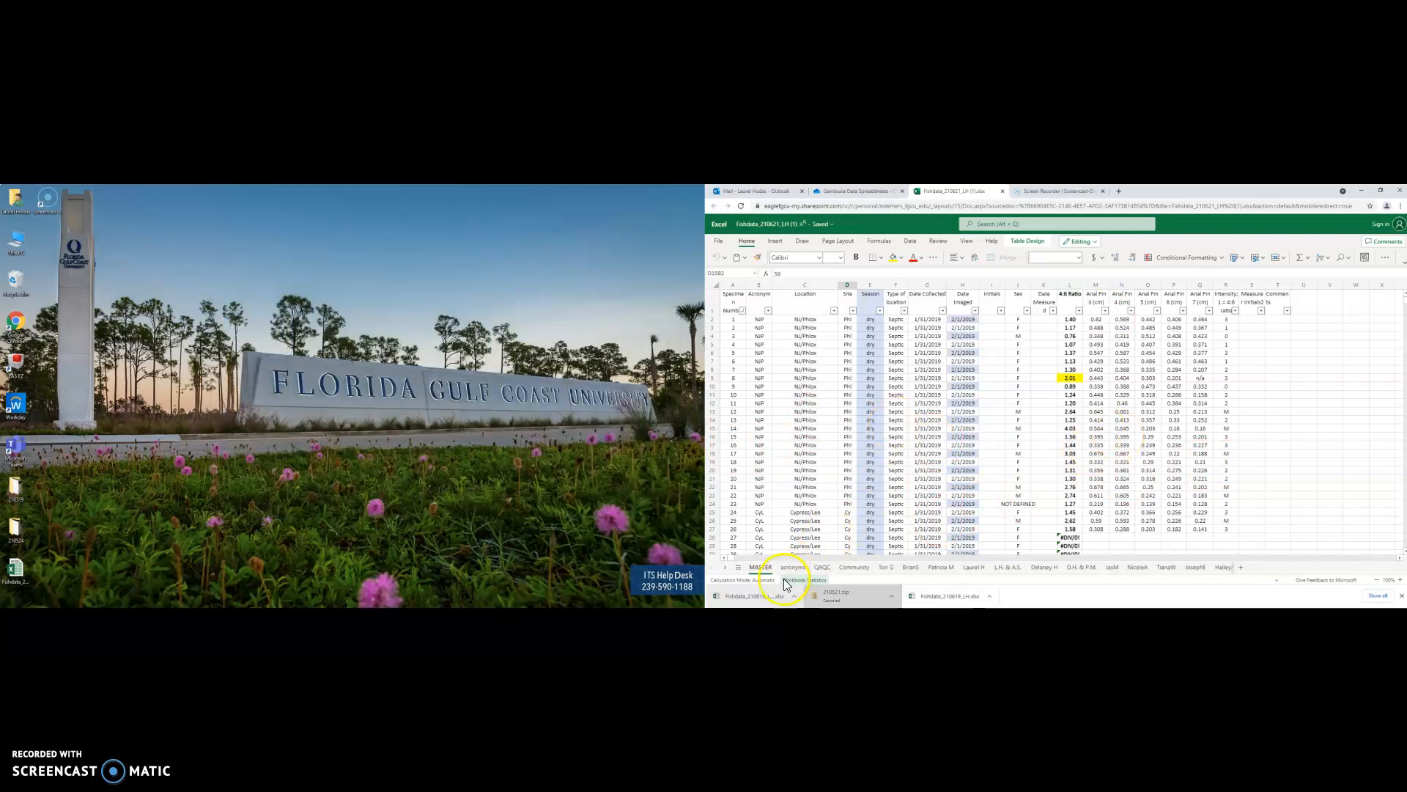
Go up to Fish data and open Anal Fin Images Gambusia > 210521
left_click(878, 193)
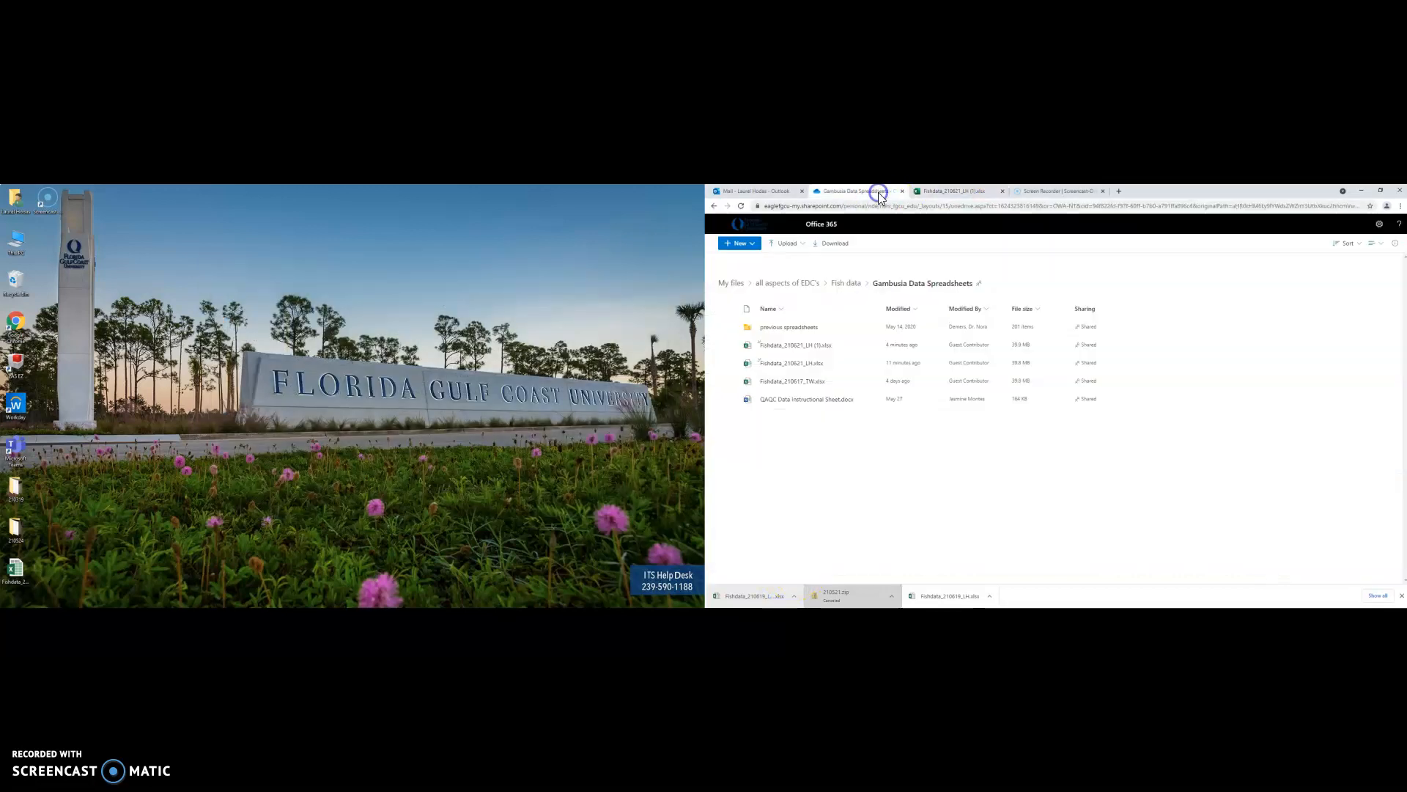
left_click(855, 286)
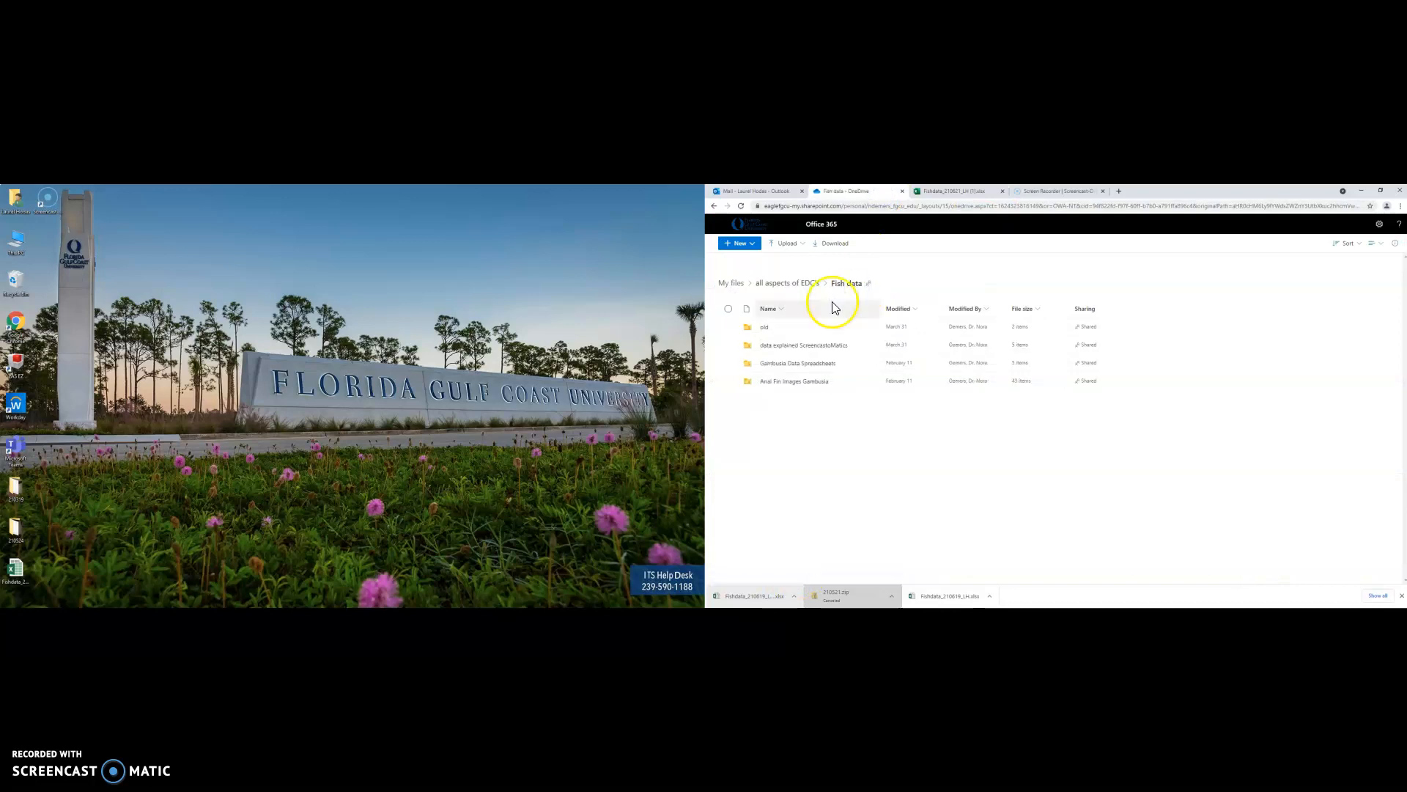
left_click(826, 384)
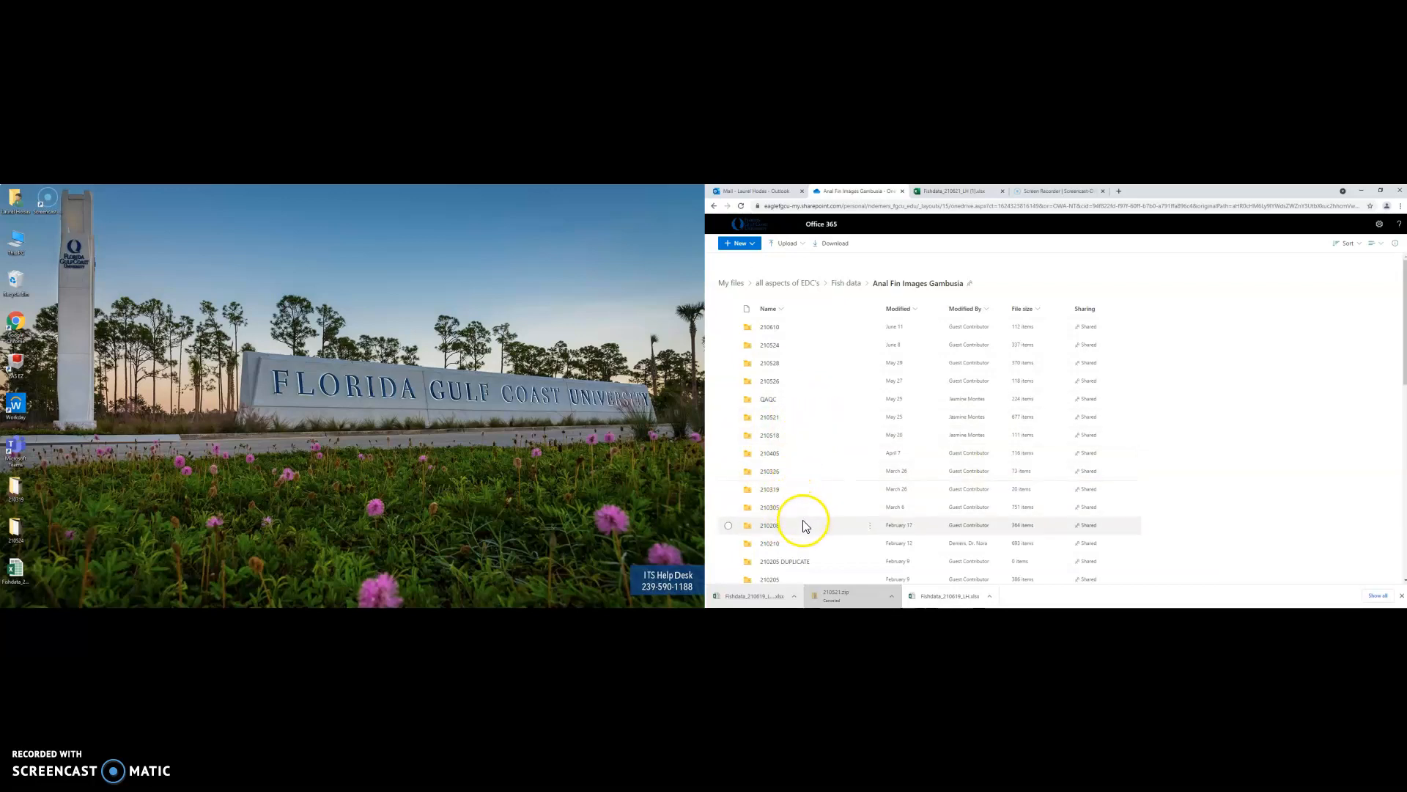
left_click(775, 416)
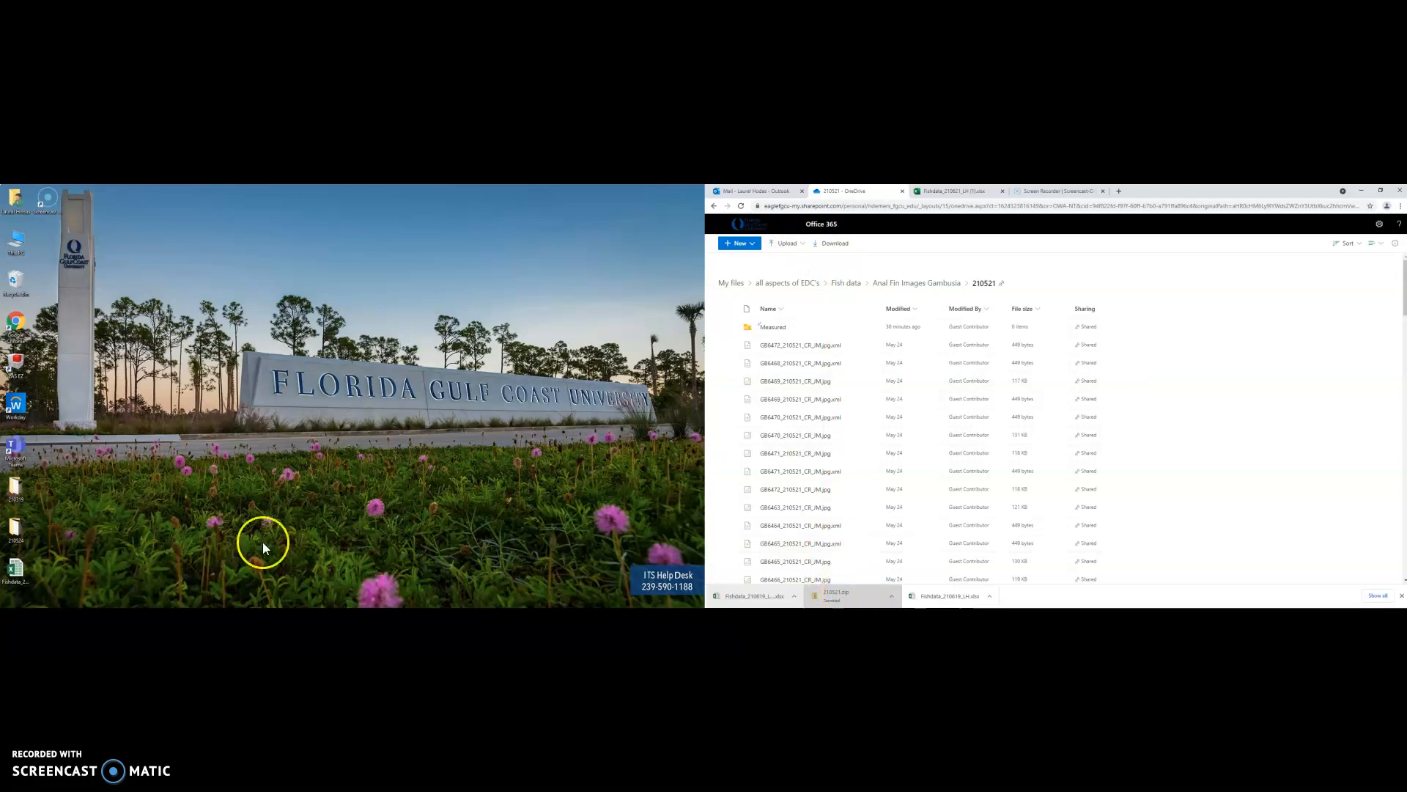
key("super+e")
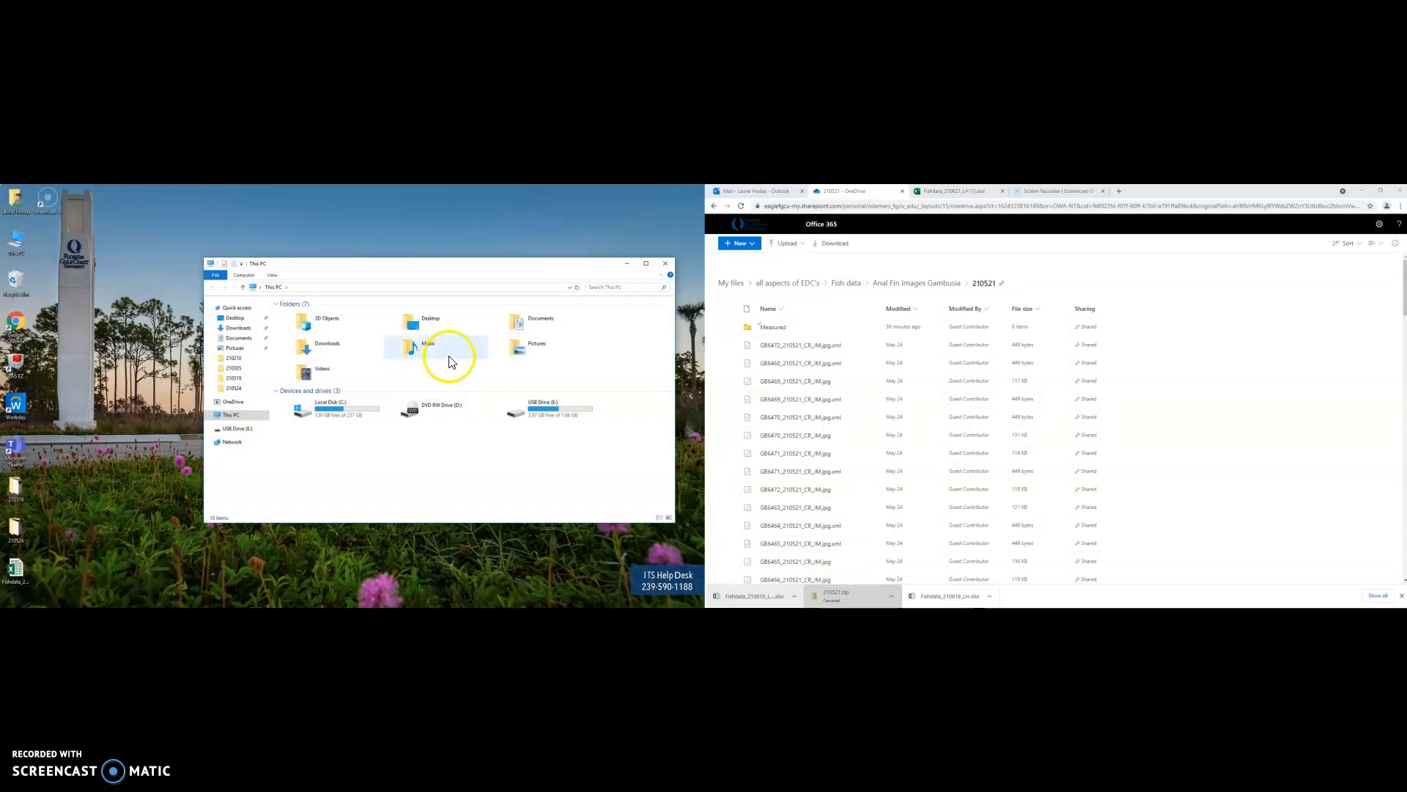
double_click(350, 352)
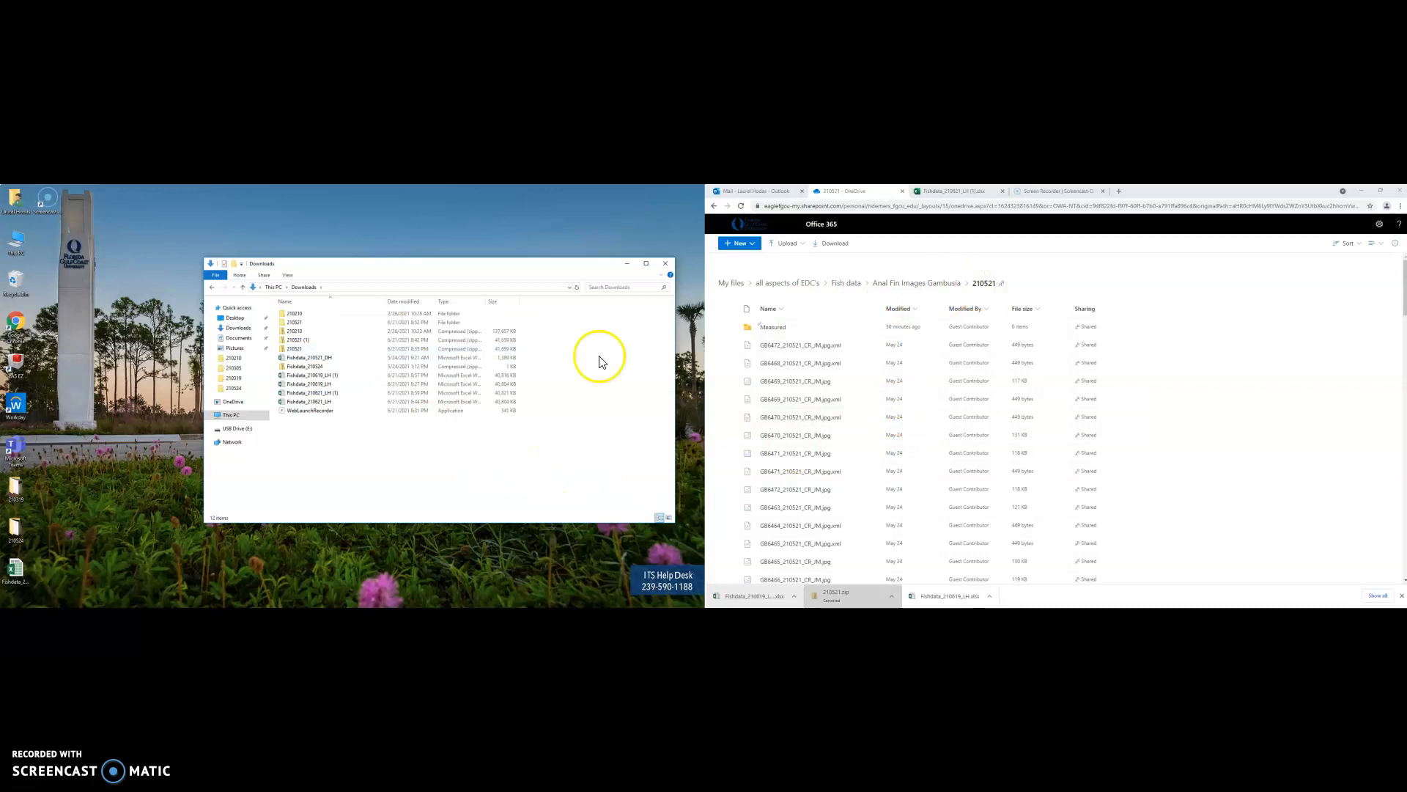
double_click(323, 340)
double_click(296, 316)
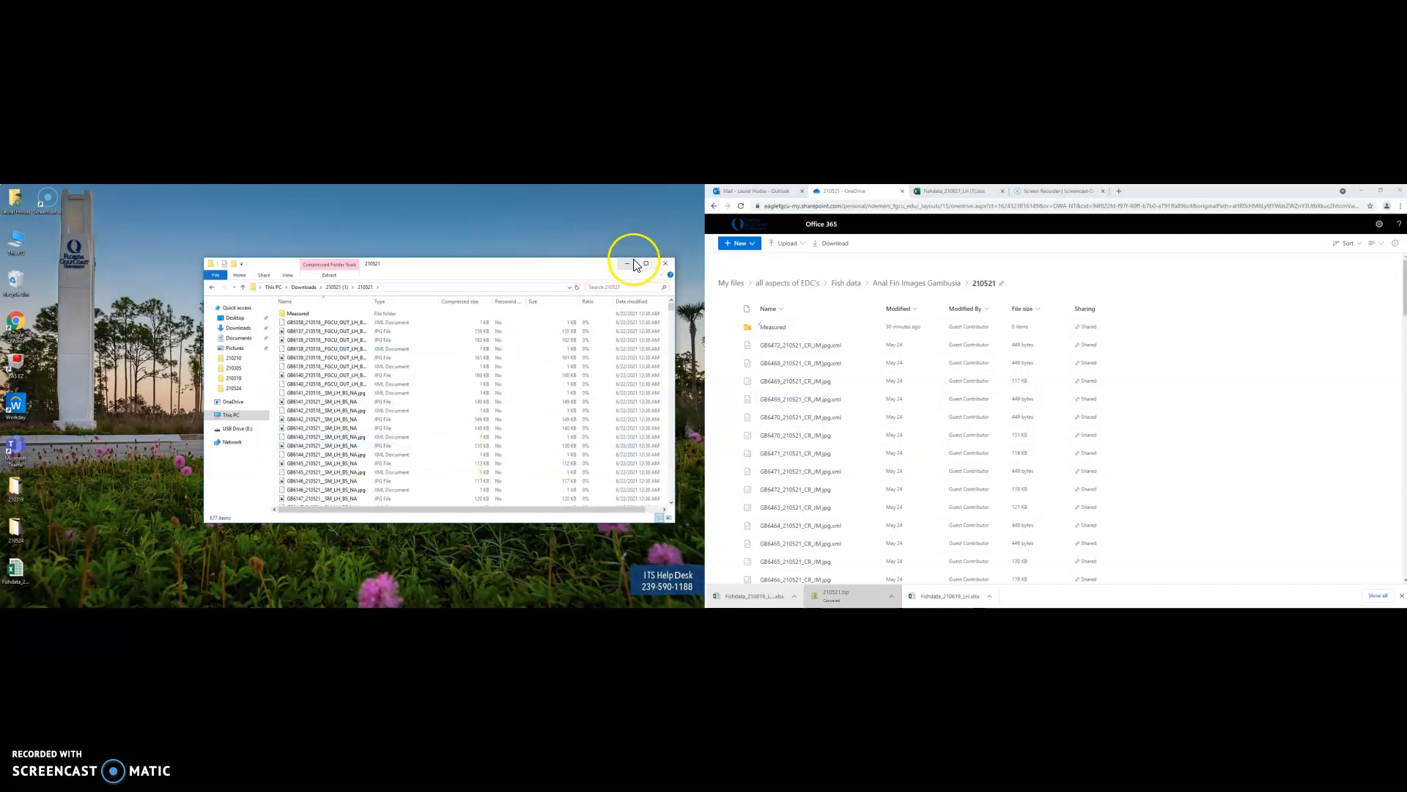
left_click(665, 262)
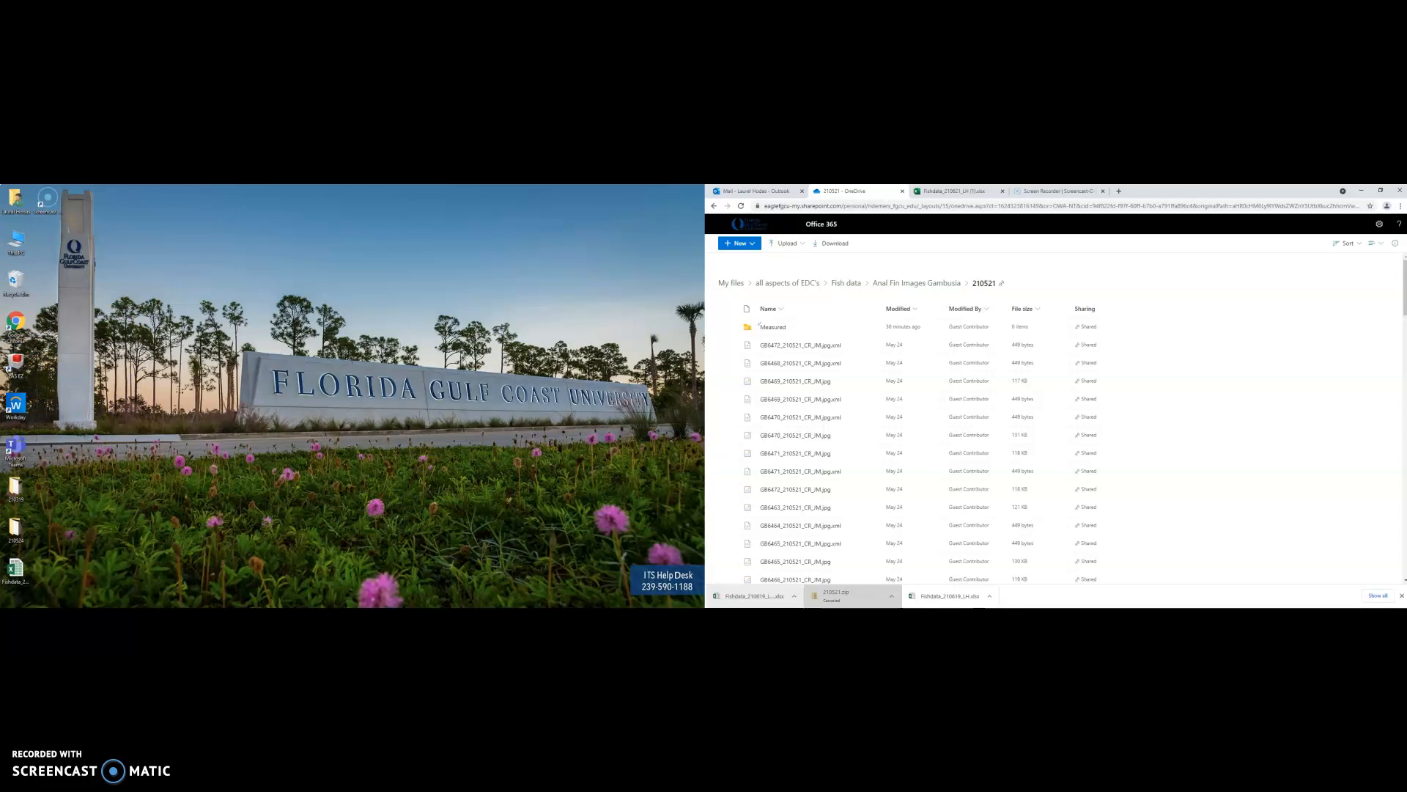
left_click(101, 616)
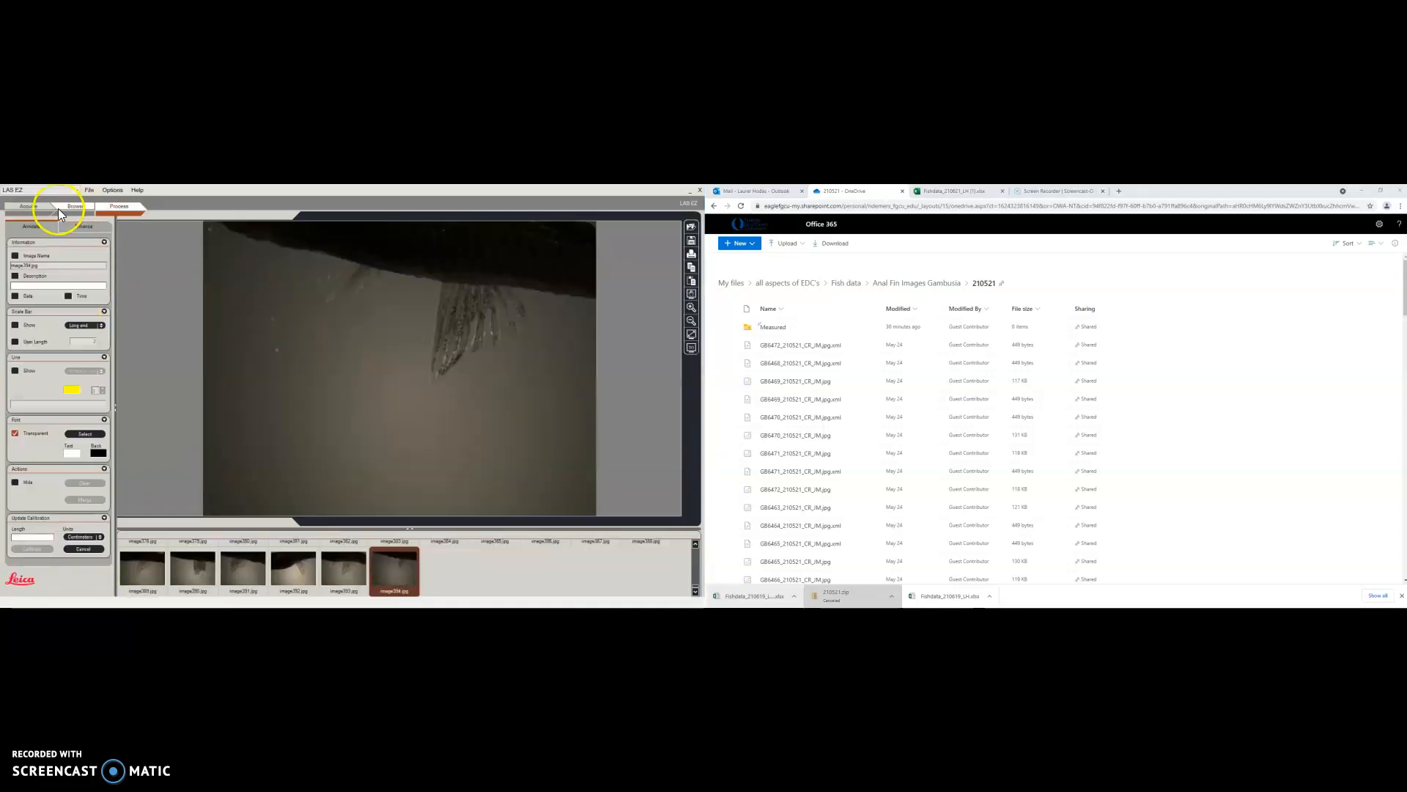
Browse LAS EZ's Open dialog to Downloads > 210521, then bring up the fish data workbook
left_click(115, 207)
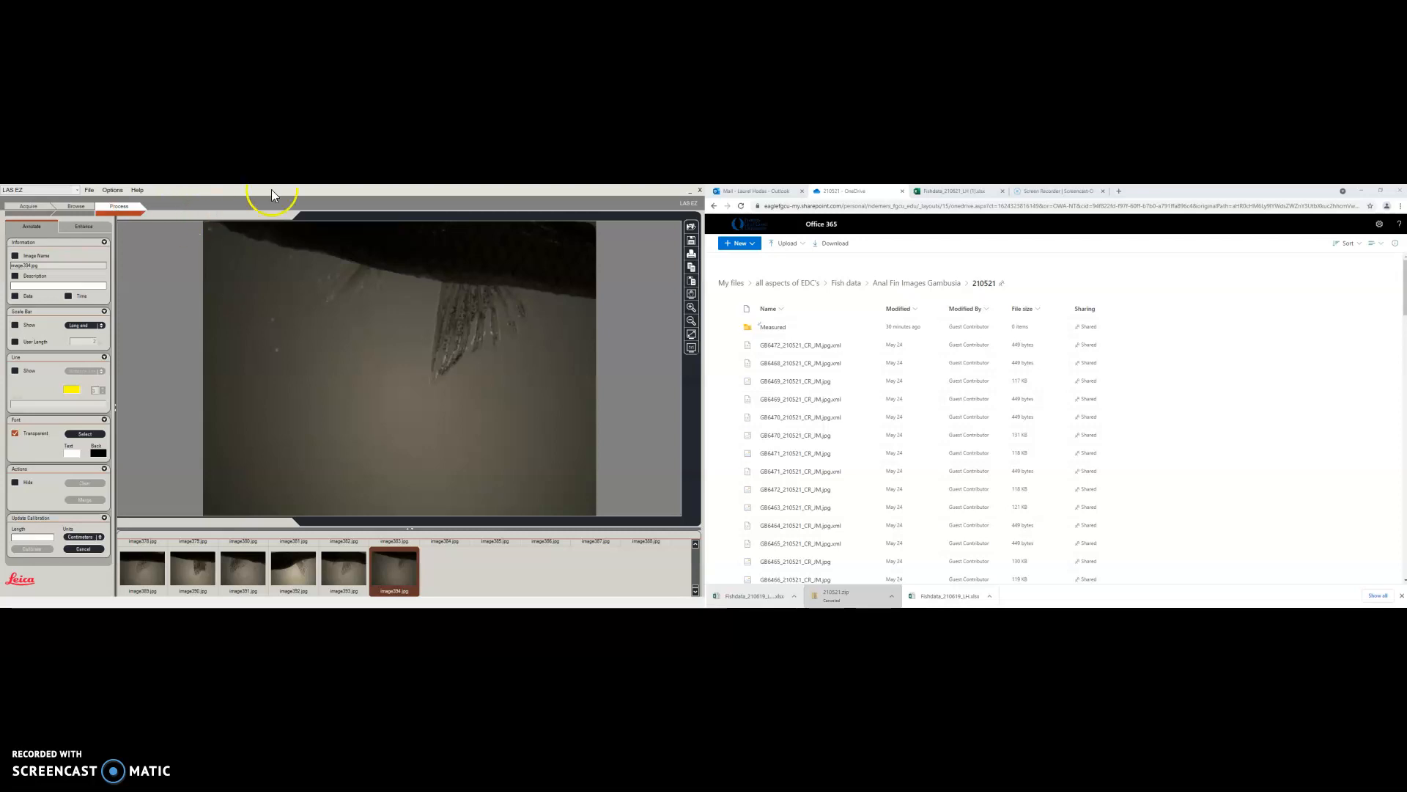
left_click(691, 228)
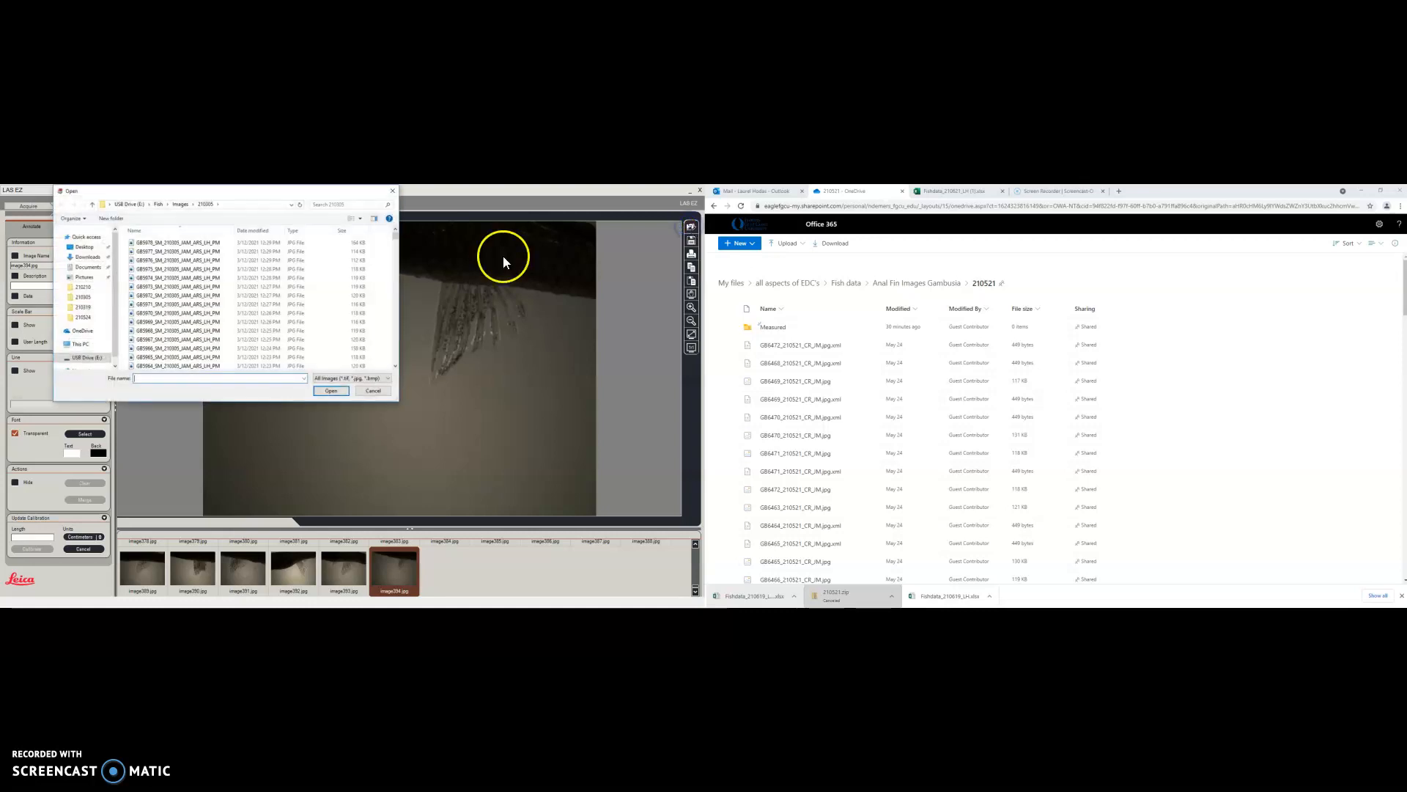
left_click(83, 346)
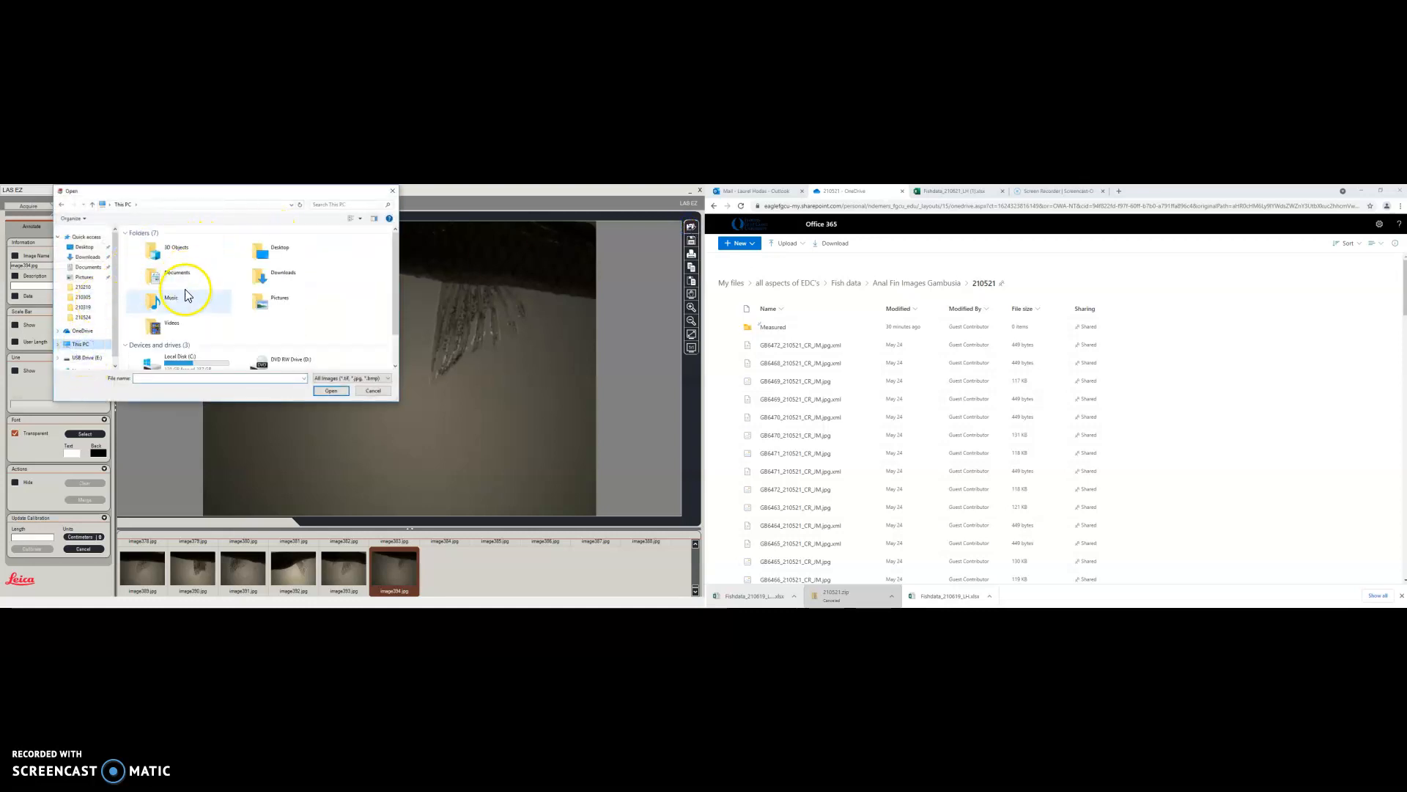
left_click(281, 282)
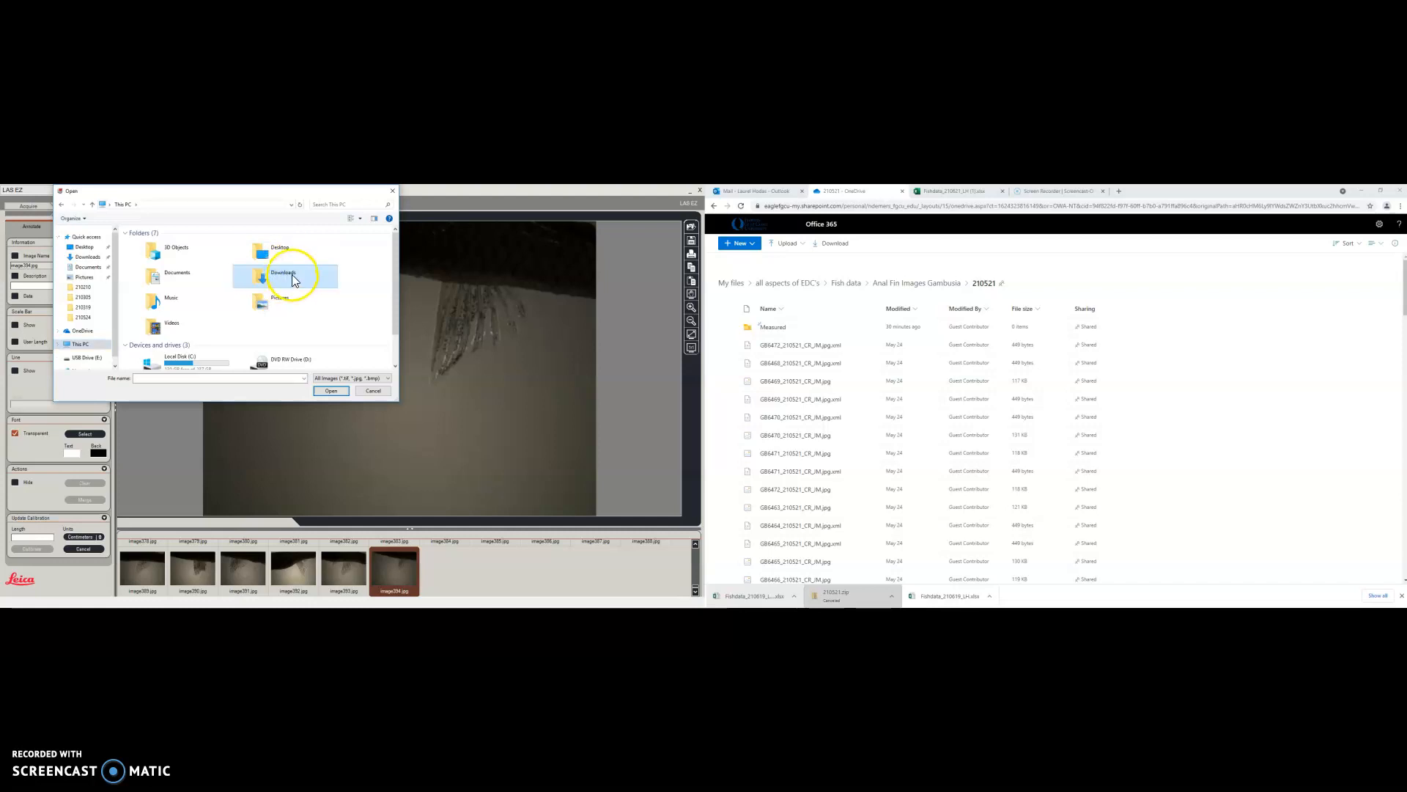
left_click(293, 278)
left_click(331, 391)
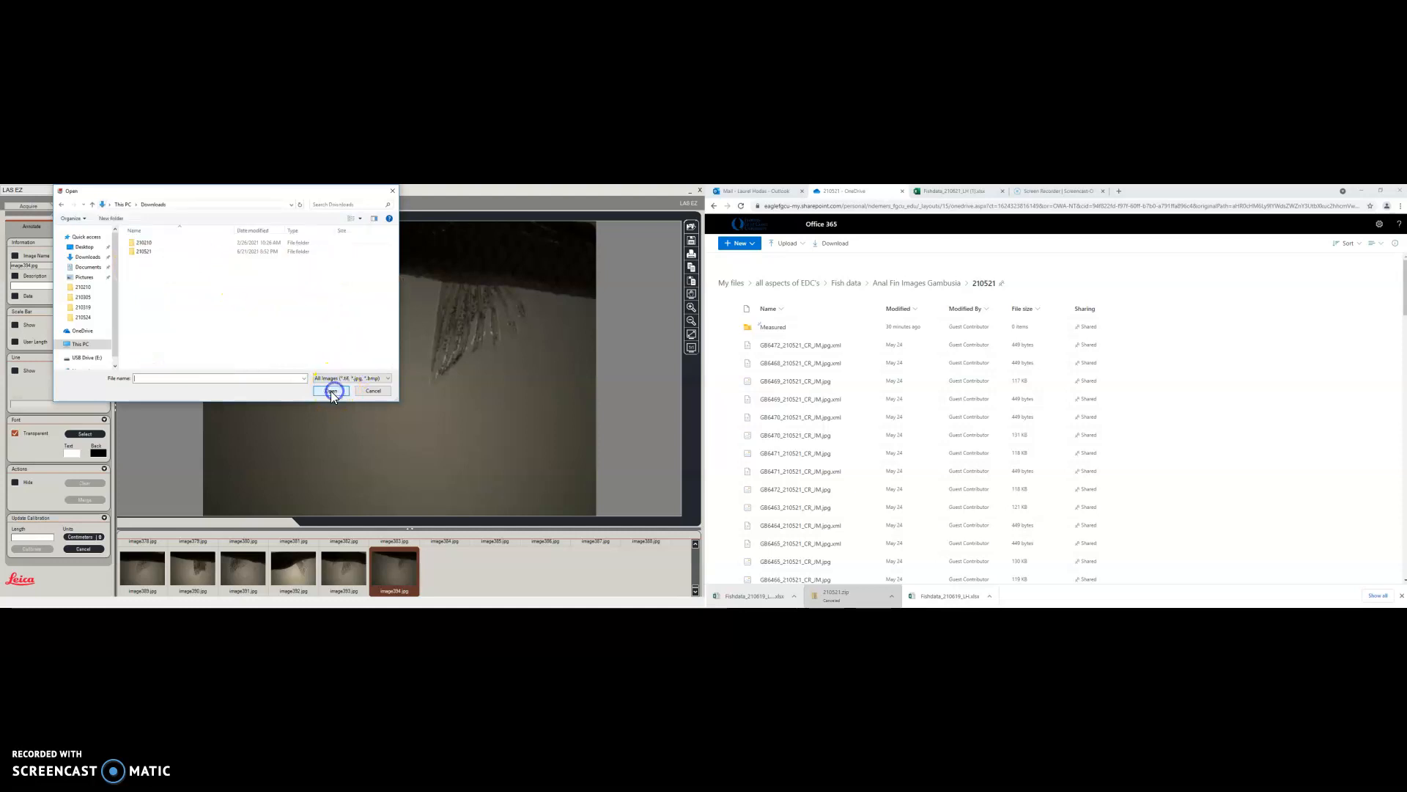
double_click(158, 249)
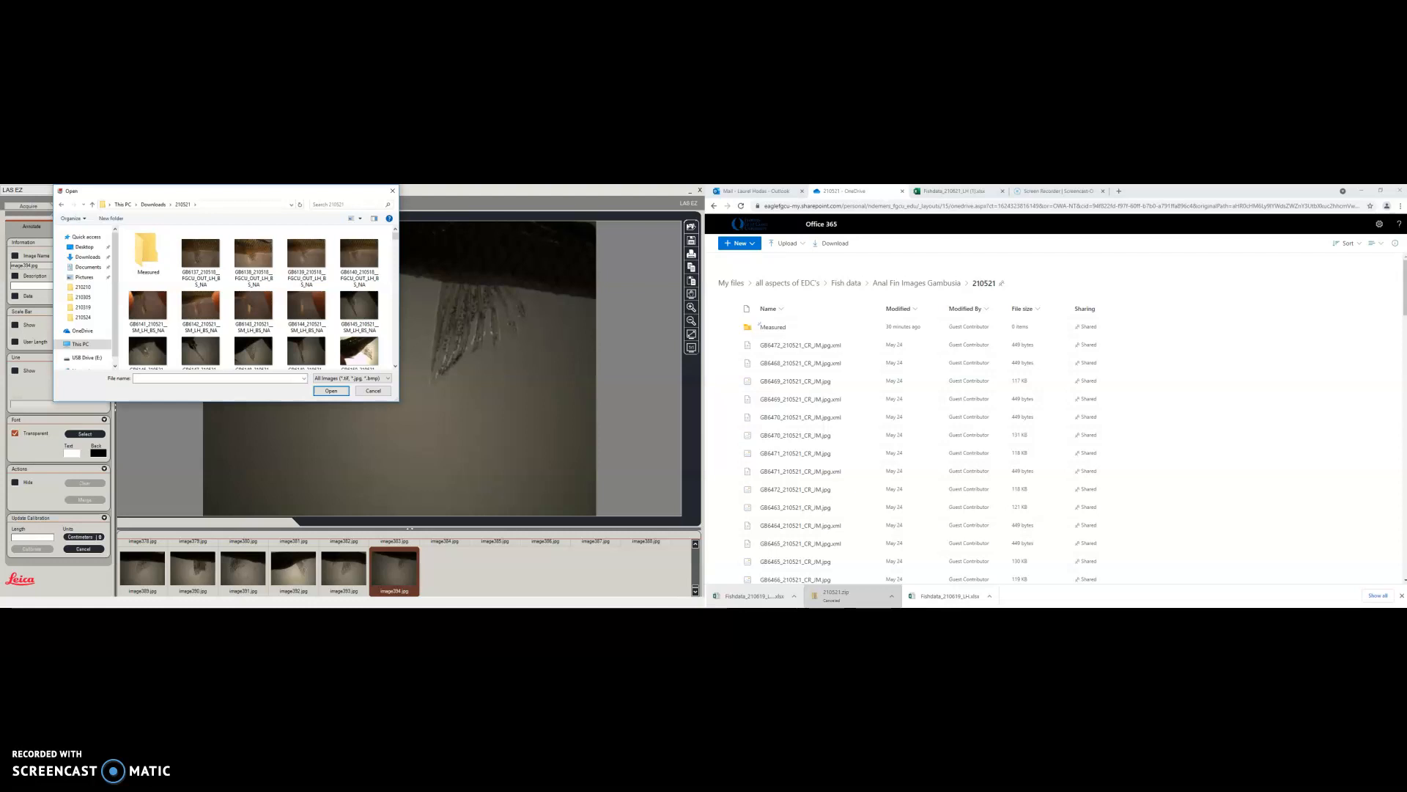
left_click(945, 191)
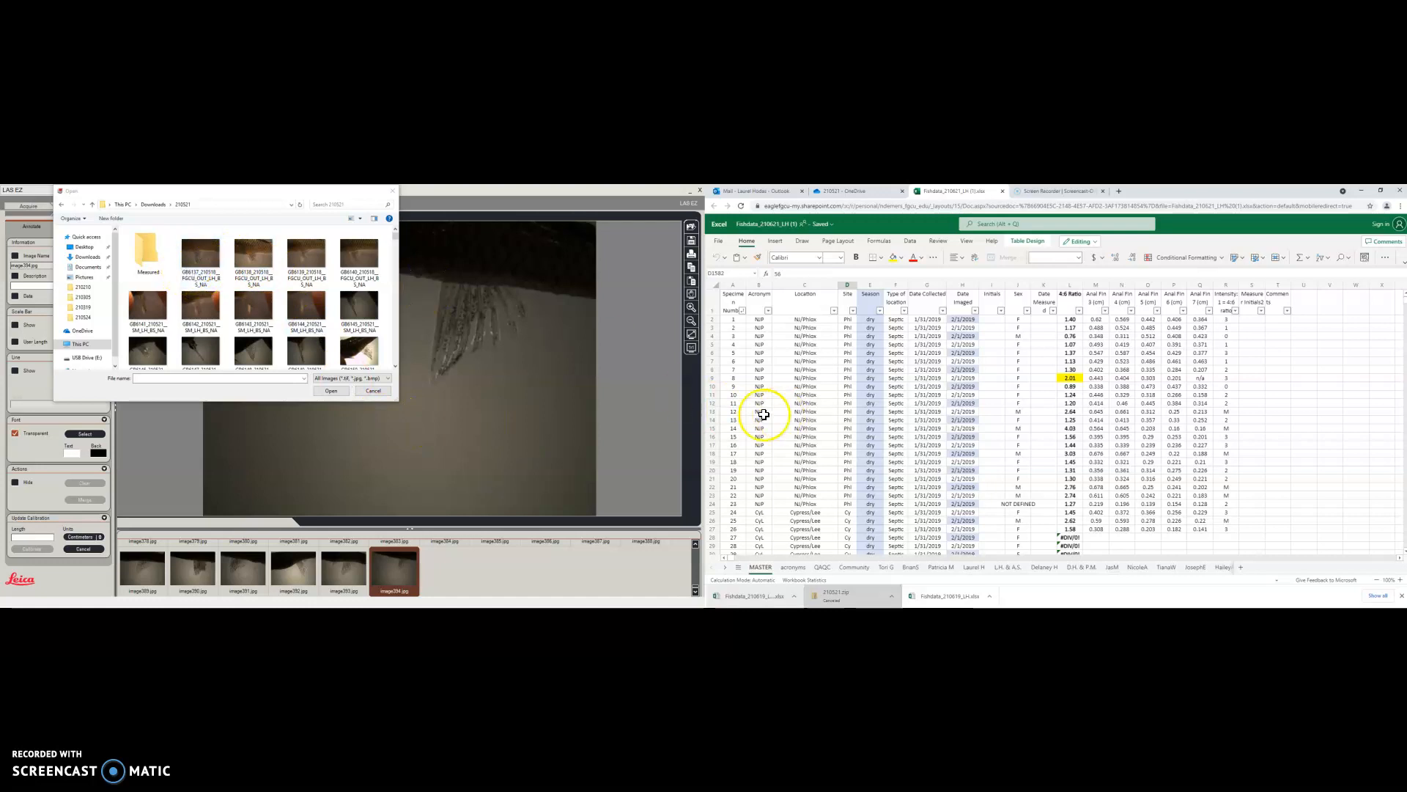
Scroll the MASTER sheet down and select row 6135 for specimen 6137
left_click_drag(1405, 296, 1403, 525)
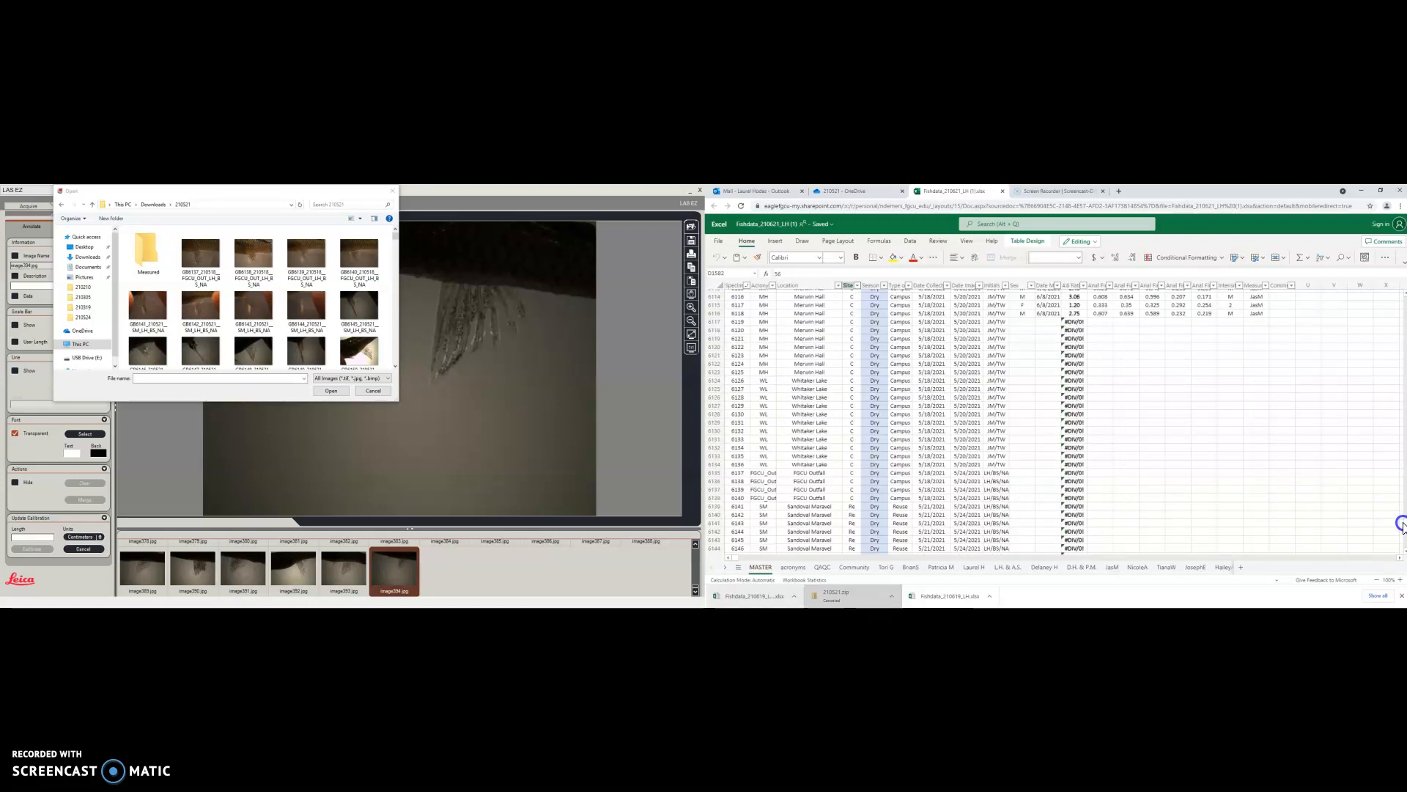
left_click(716, 473)
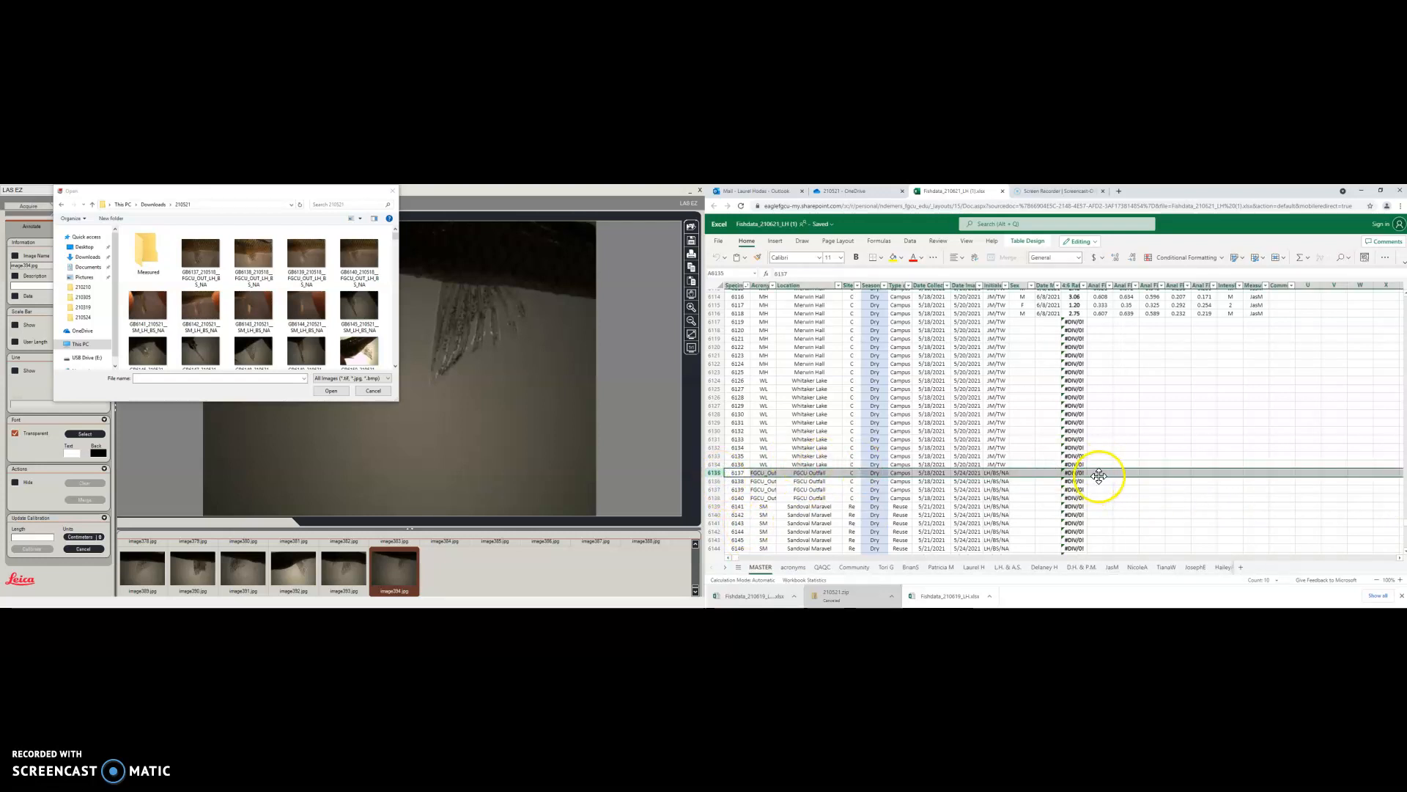
Open the GB6137 fin image and enable its file-name caption, scale bar and distance line
left_click(1019, 473)
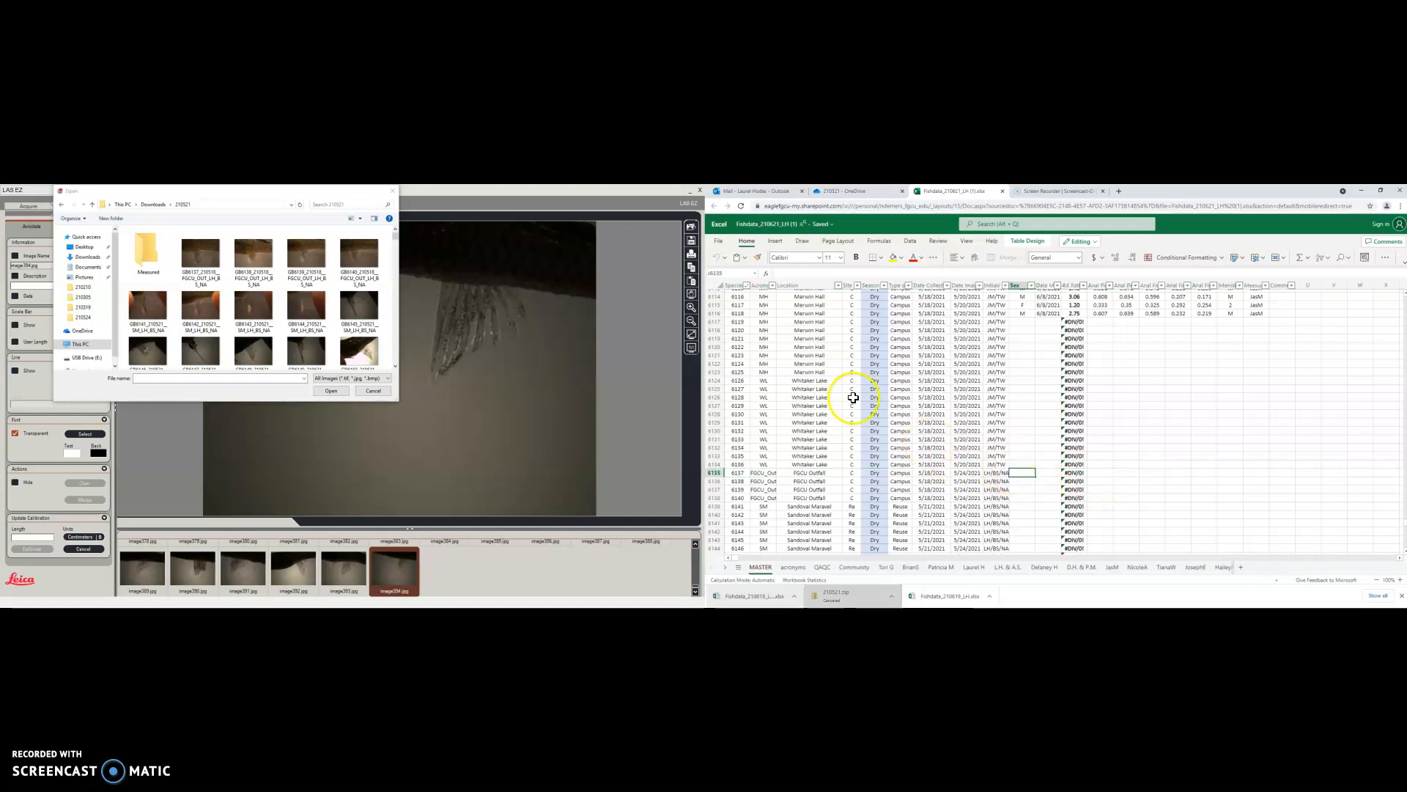
double_click(202, 258)
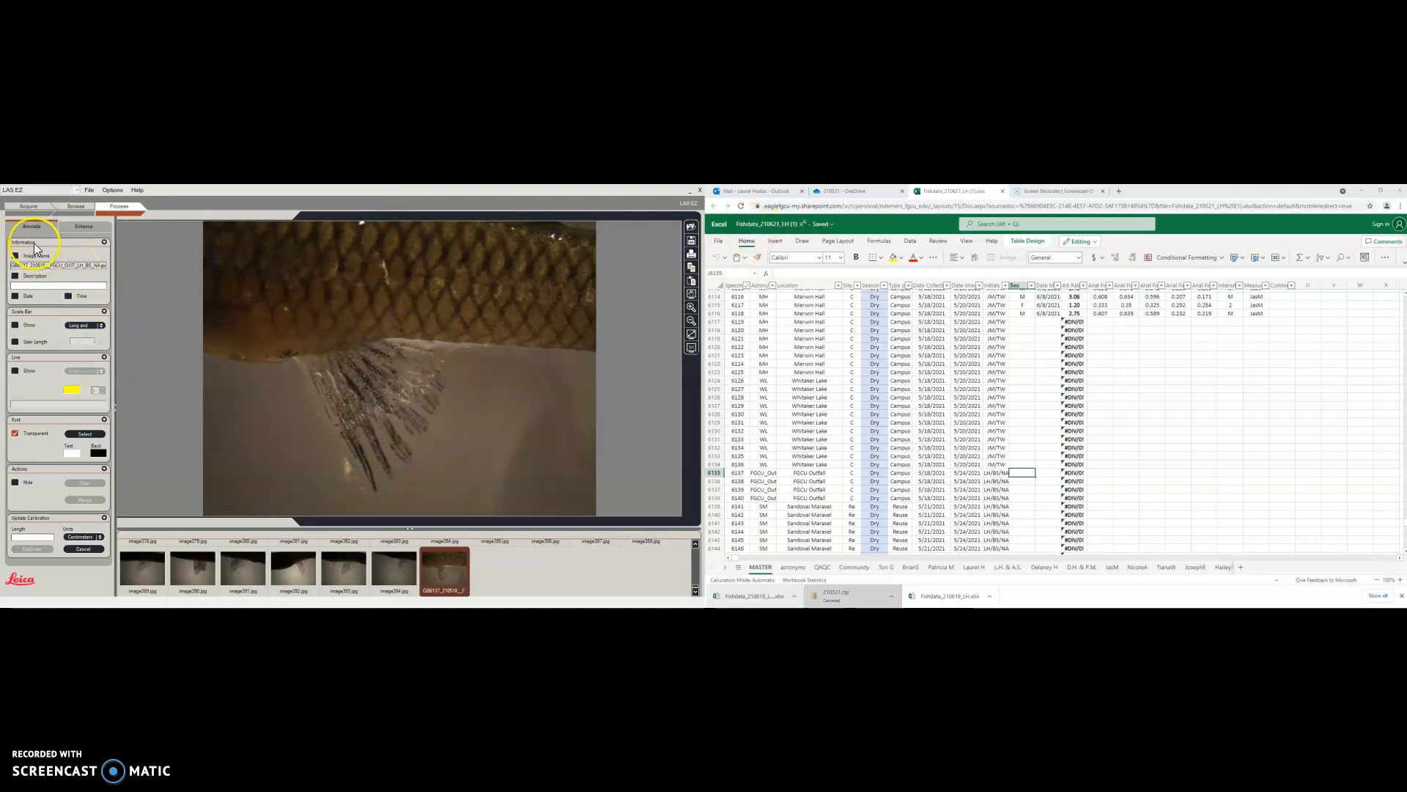
left_click(15, 255)
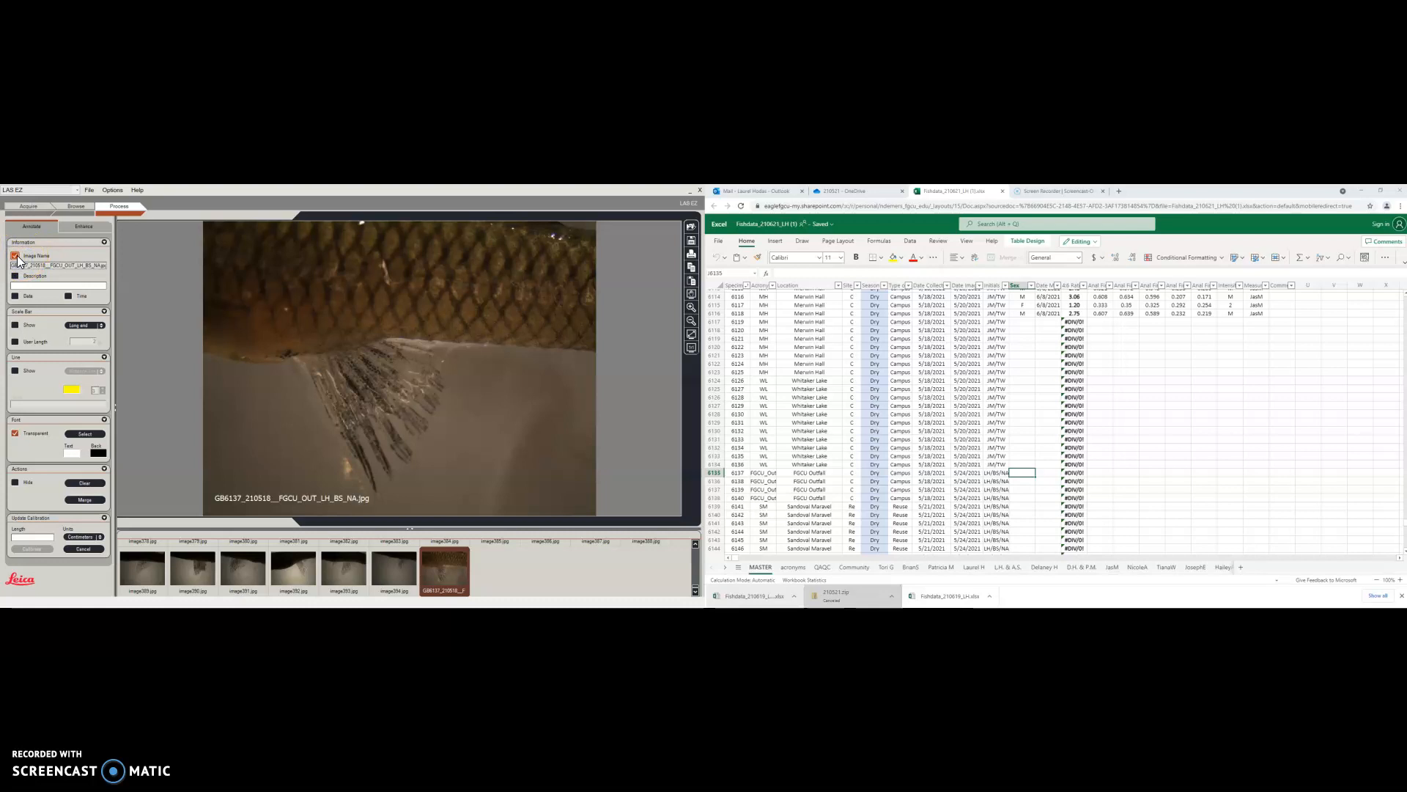
left_click(15, 325)
left_click(15, 371)
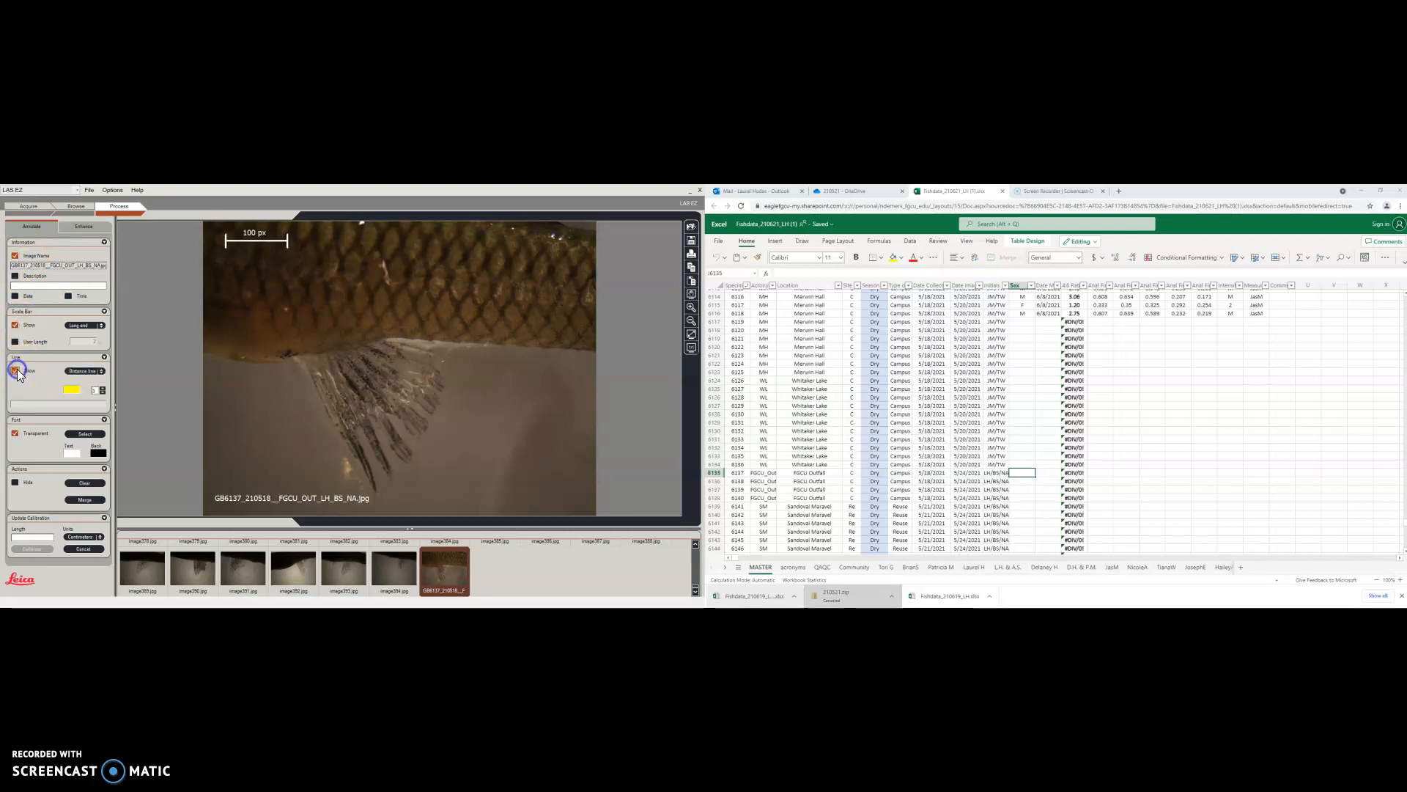
left_click(102, 396)
left_click(90, 371)
Calibrate the GB6137 image to 1.36 cm with a line stretched across its full width
left_click(25, 537)
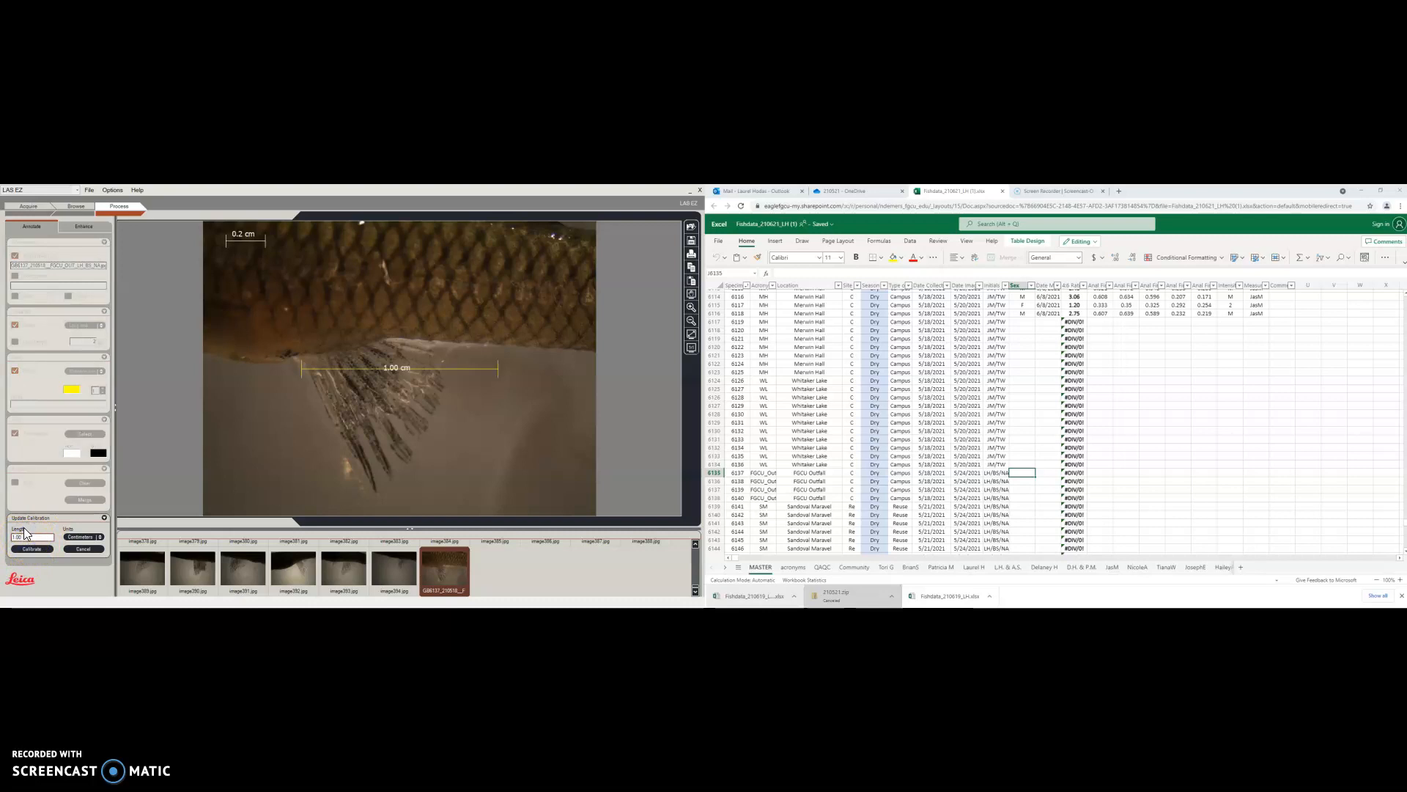
type(".36")
left_click(83, 537)
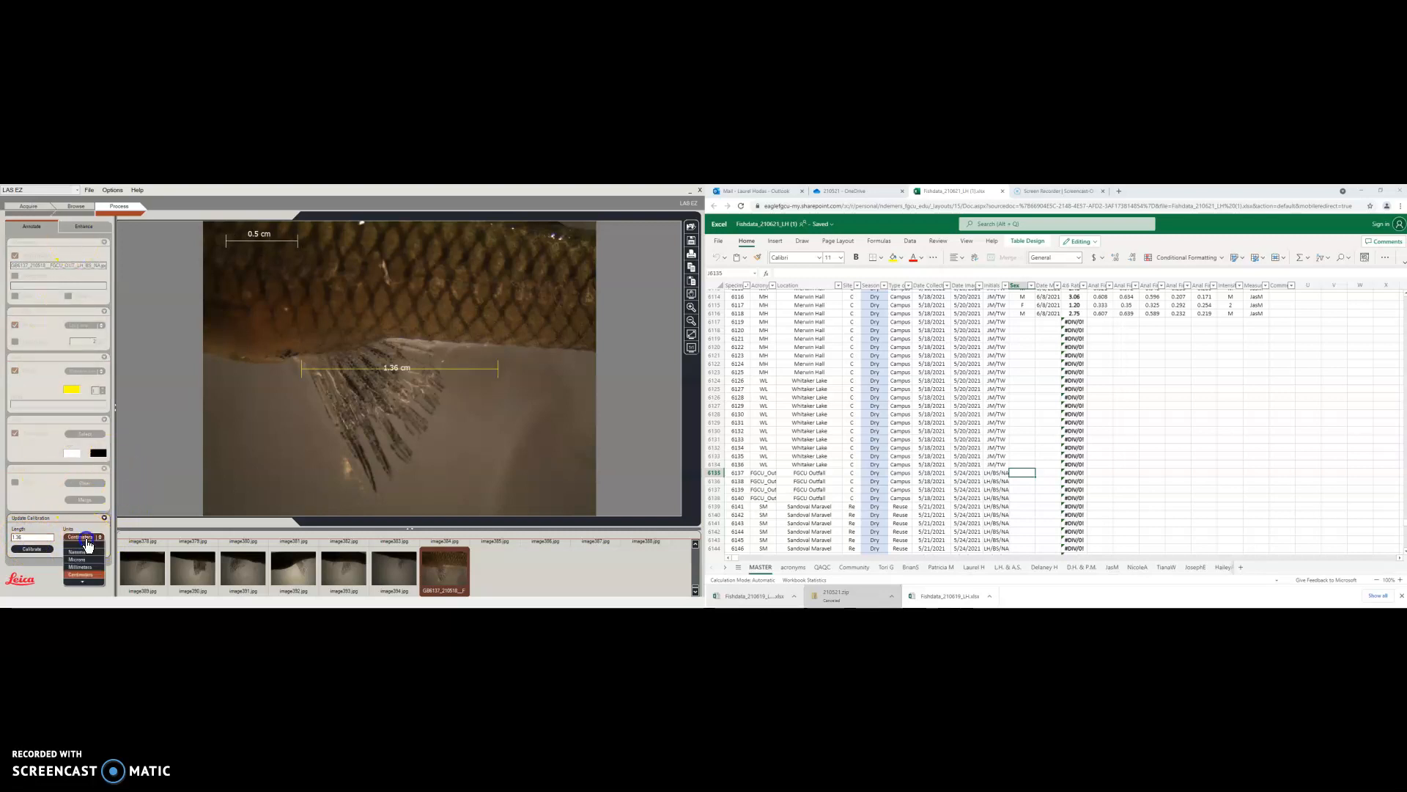
left_click(82, 574)
left_click_drag(300, 381, 203, 374)
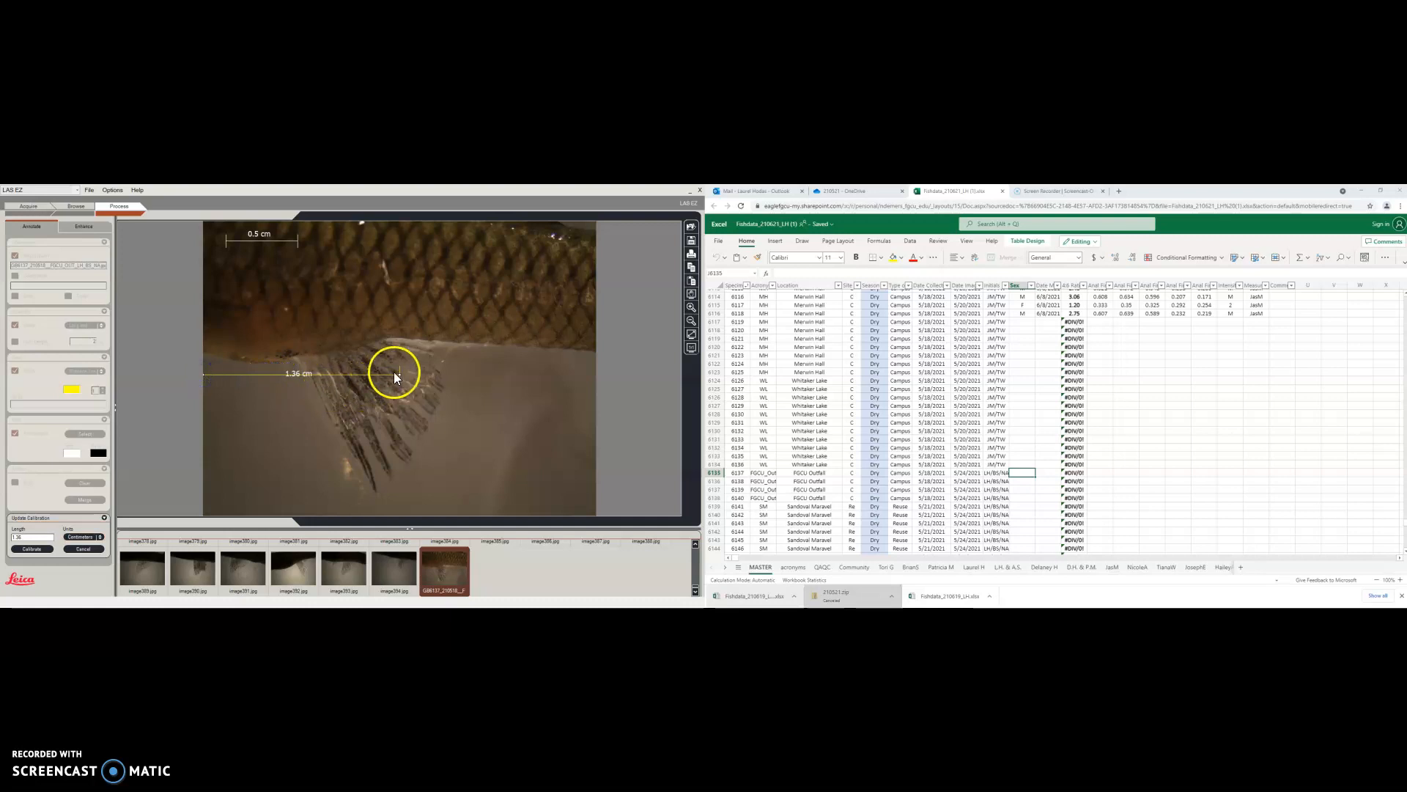
left_click_drag(397, 375, 597, 375)
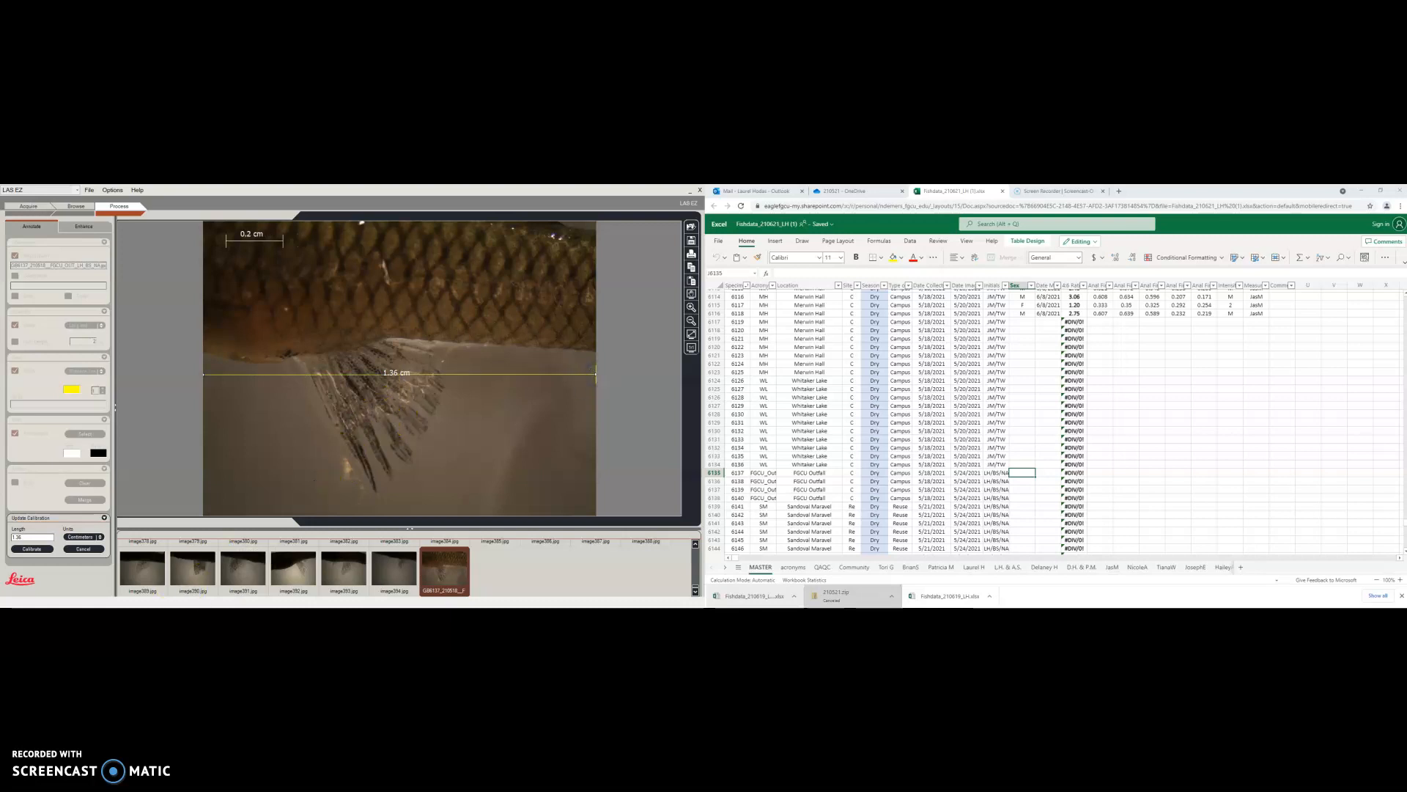
left_click(32, 548)
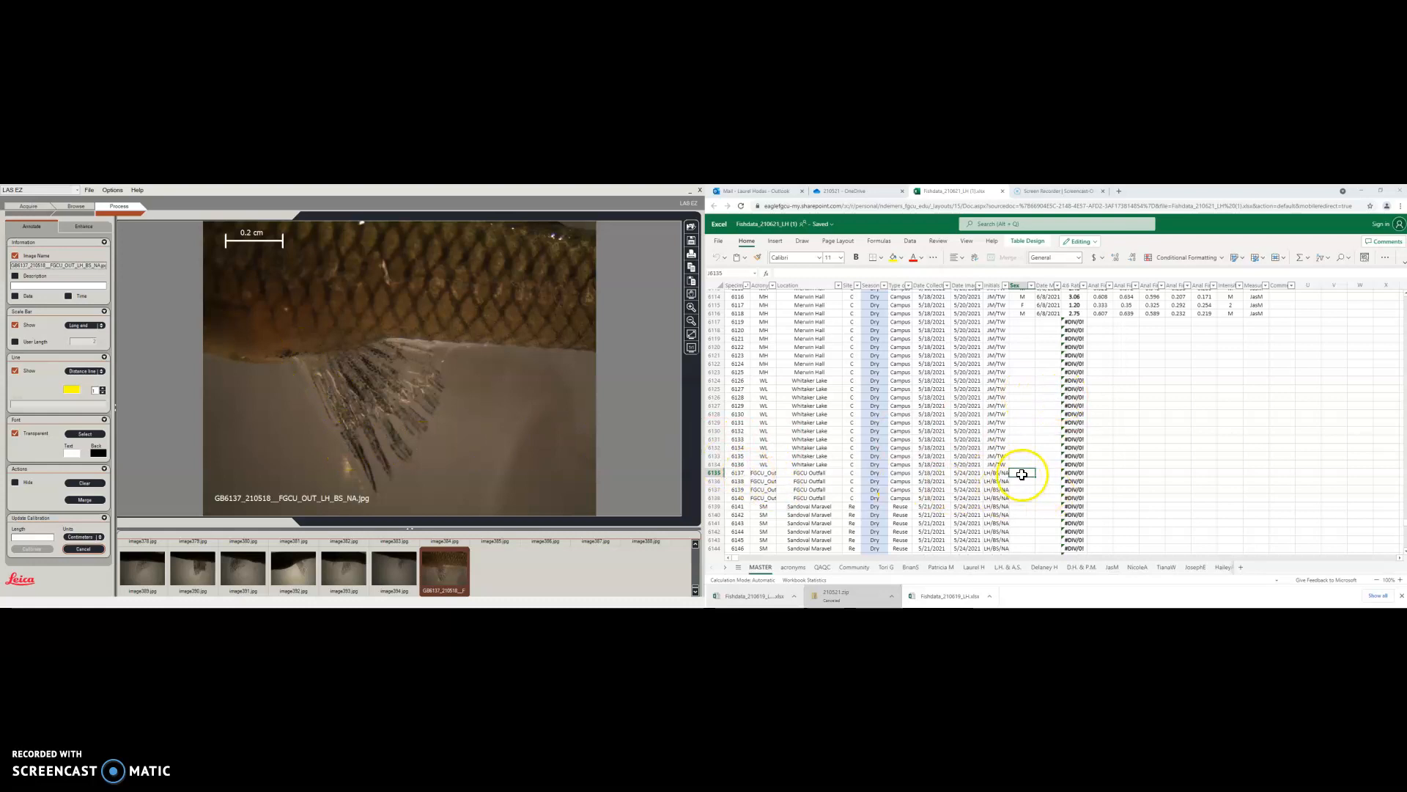
Enter F as specimen 6137's sex and its measurement date in K6135
type("F")
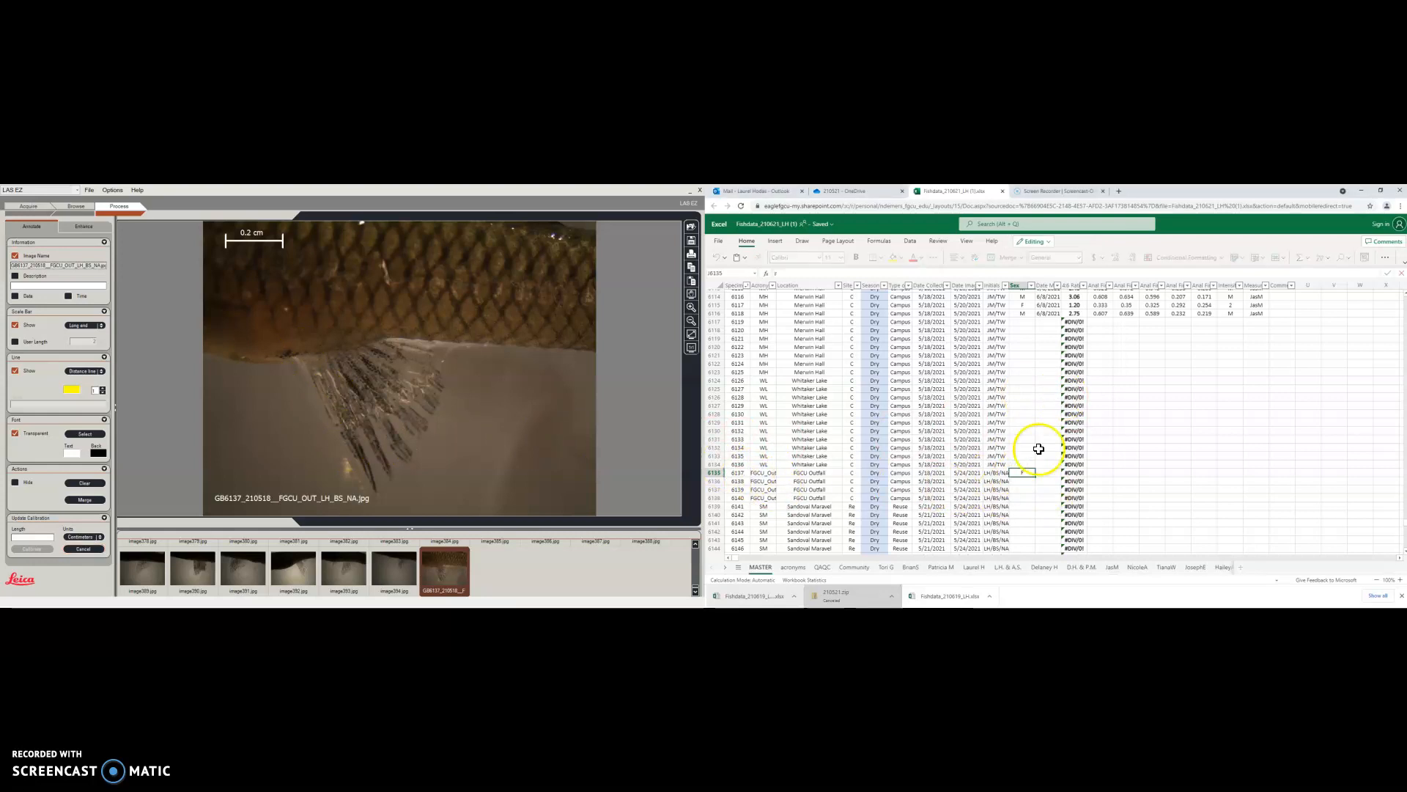
left_click(1040, 474)
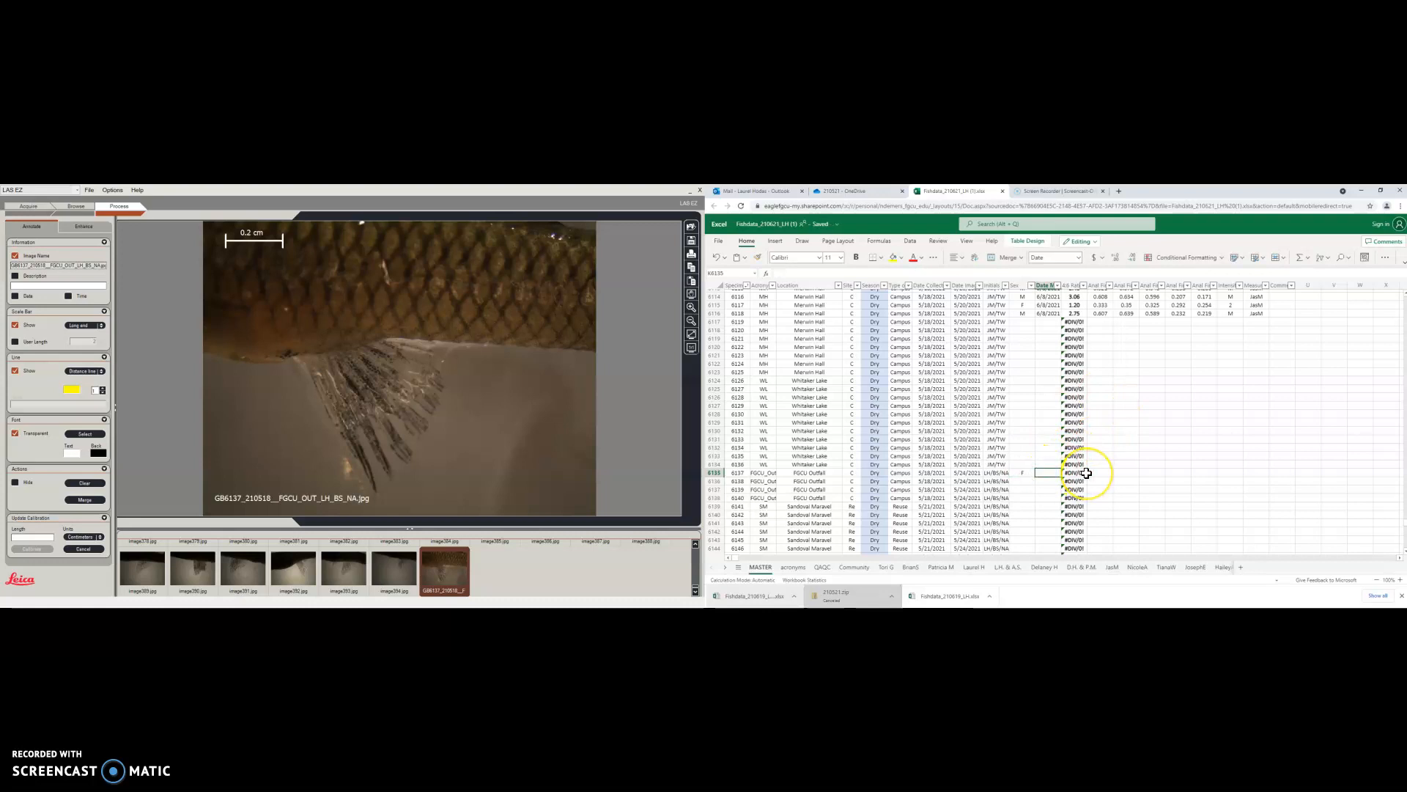
type("21/21")
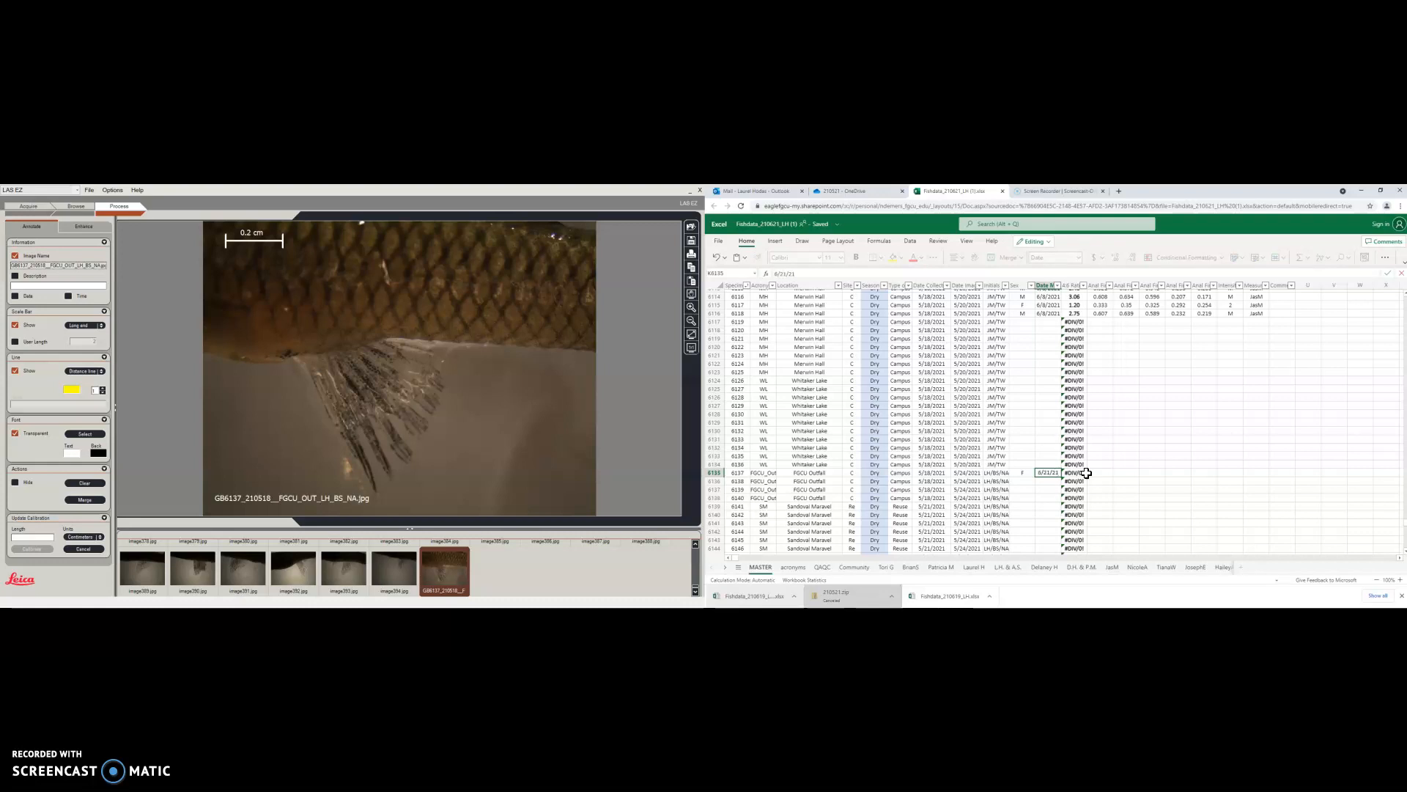
left_click(1102, 472)
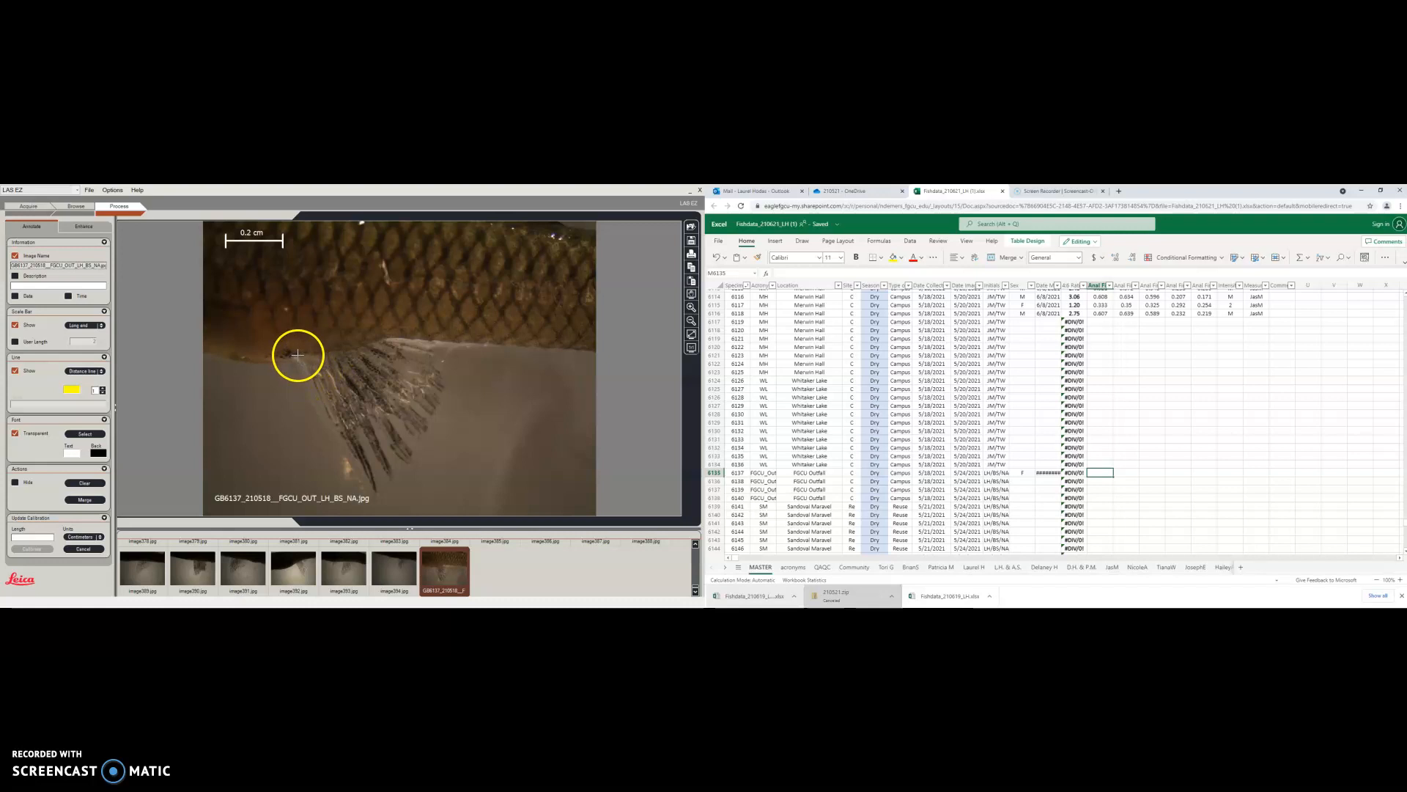
Draw a 0.556 cm distance line from the fin base along the fin ray
left_click_drag(298, 355, 303, 368)
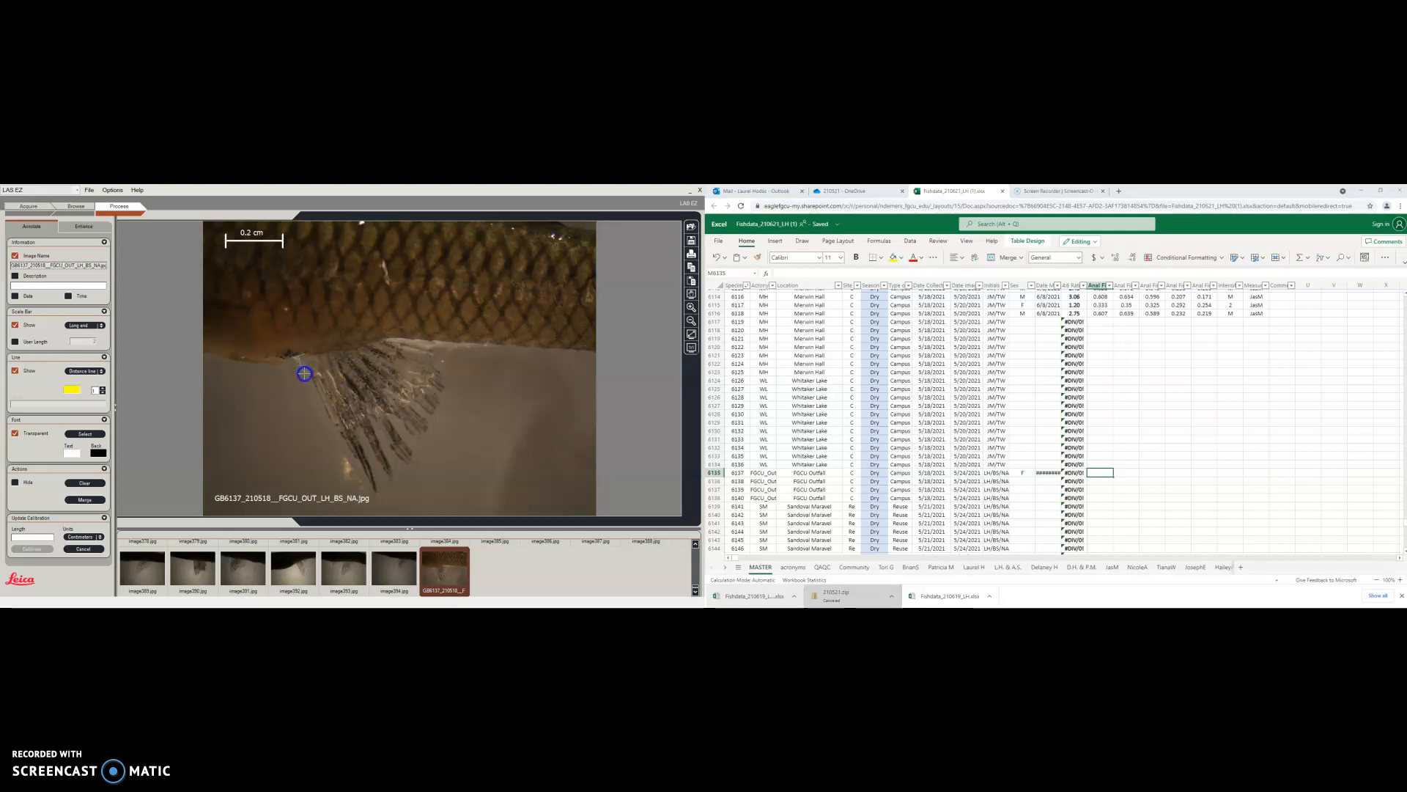
left_click_drag(336, 434, 379, 497)
left_click_drag(378, 497, 377, 496)
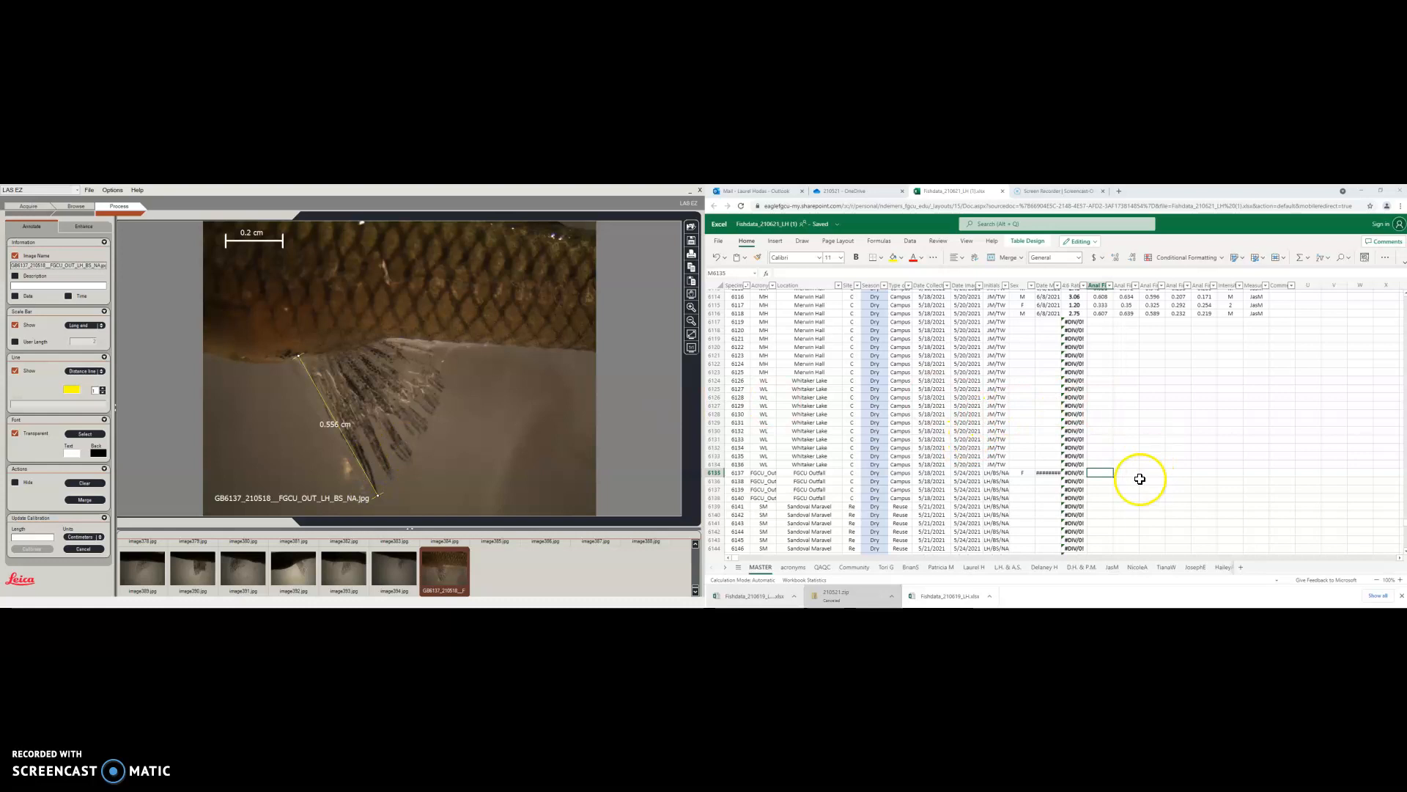
Record 0.556 in cell M6135 and add a second 0.517 cm fin ray line
left_click(1099, 474)
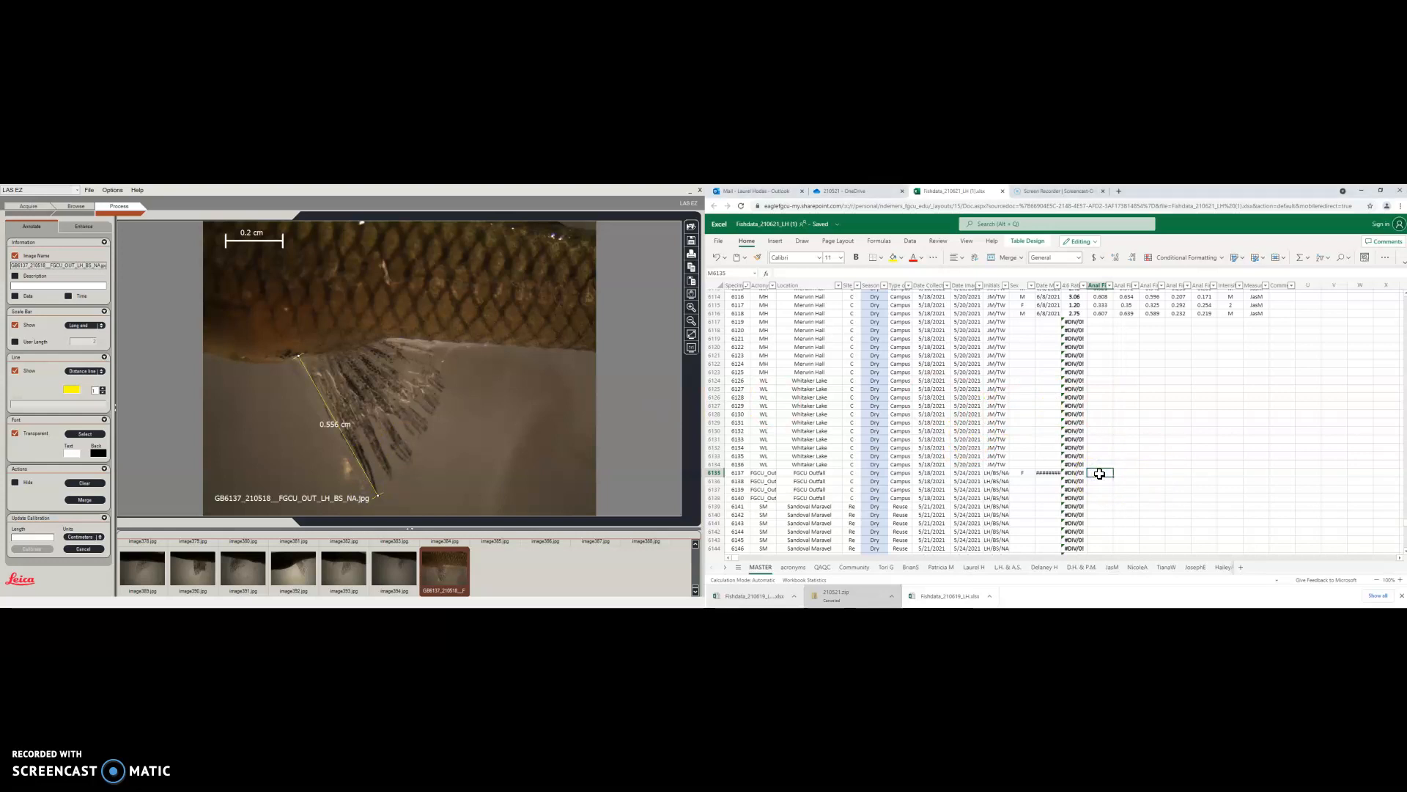
type("0.55")
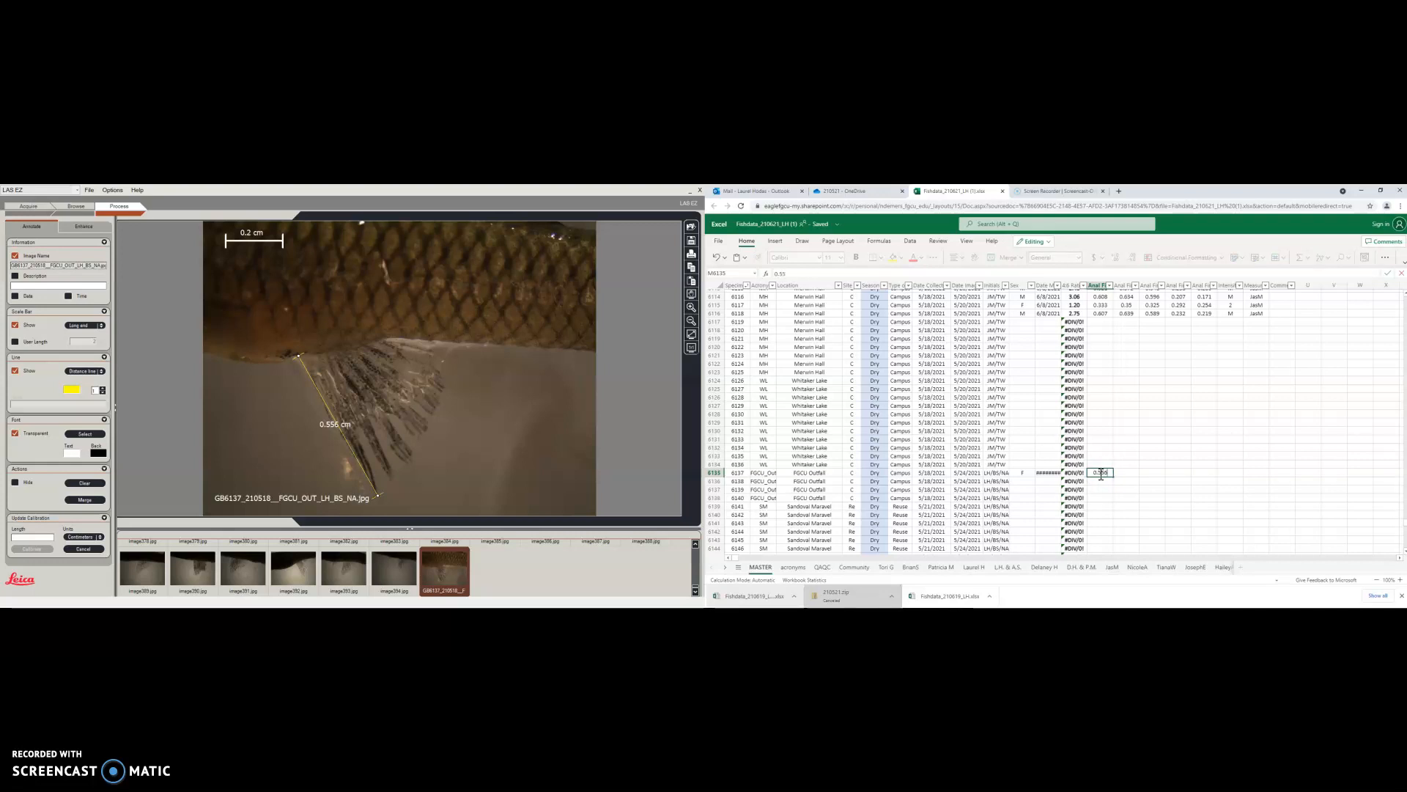
type("6")
left_click(1124, 473)
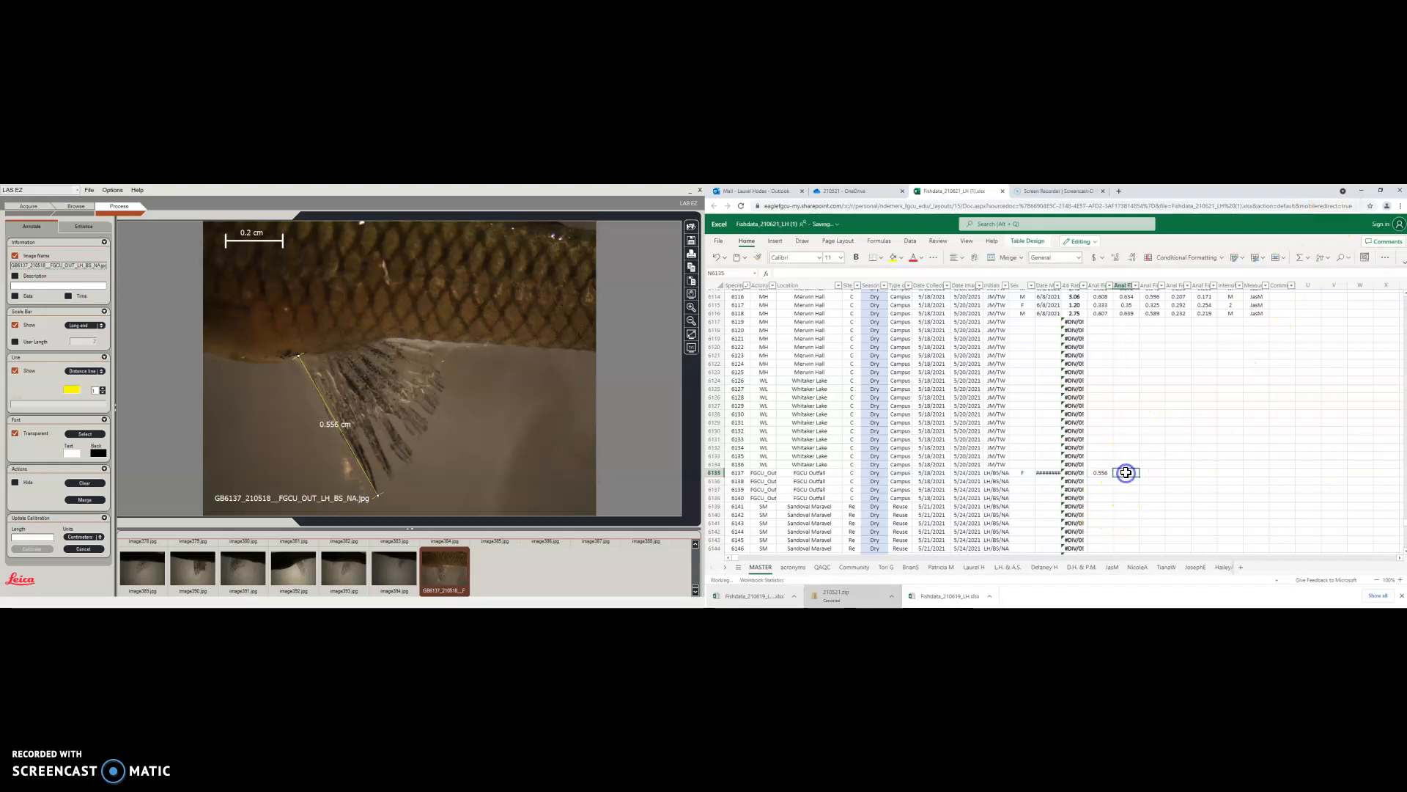
left_click(317, 360)
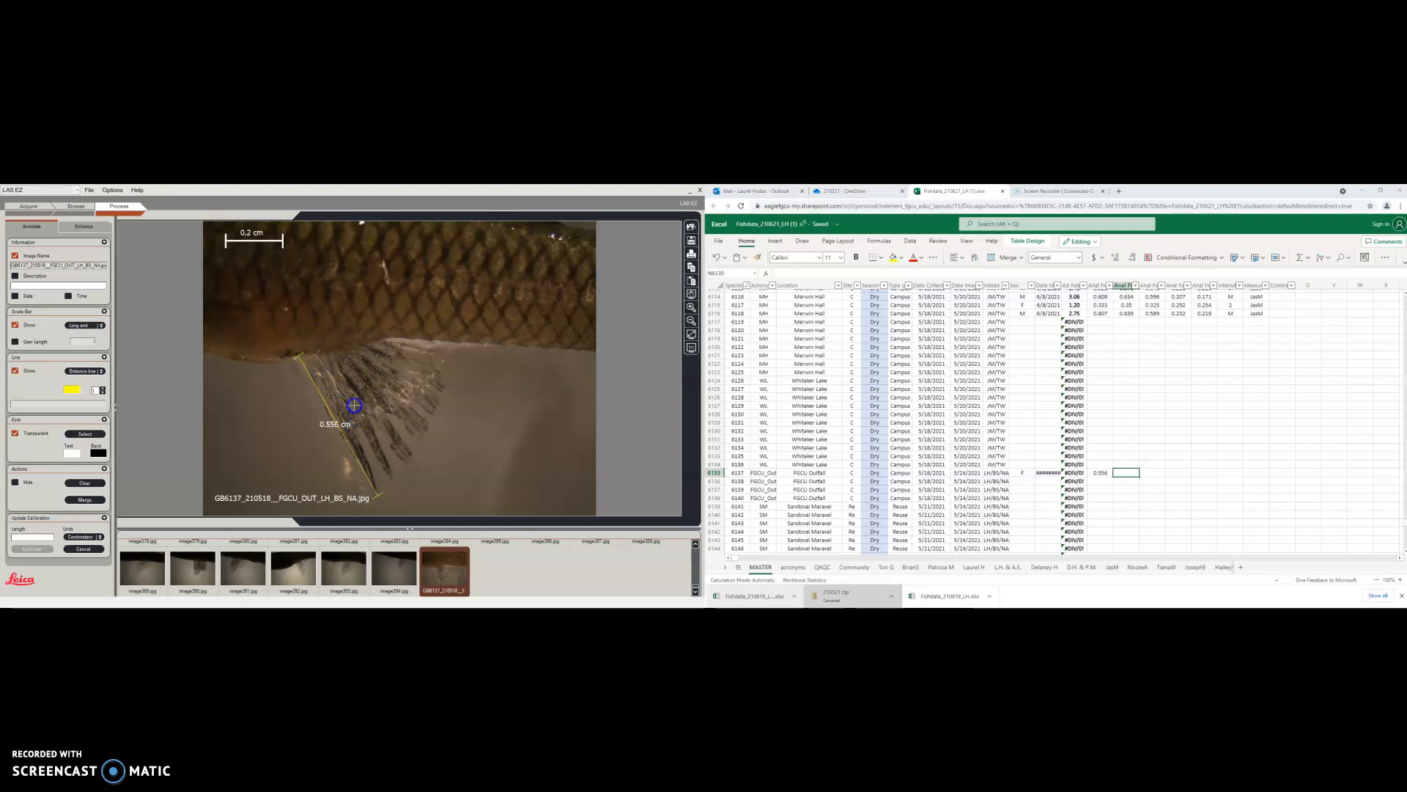
left_click(378, 490)
Enter 0.517 in N6135, measure the next fin ray, and enter 0.504 in O6135
left_click(1122, 473)
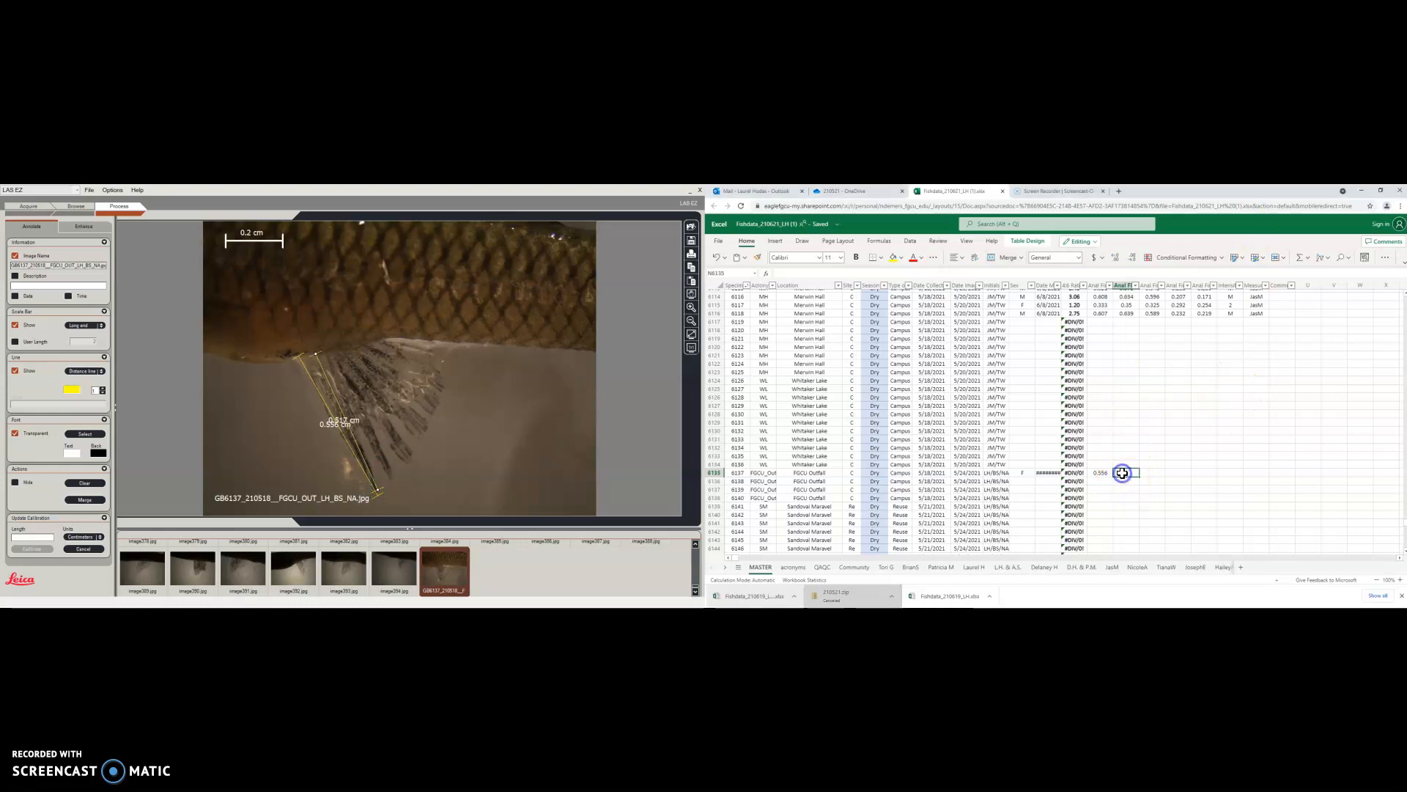
type("0.517")
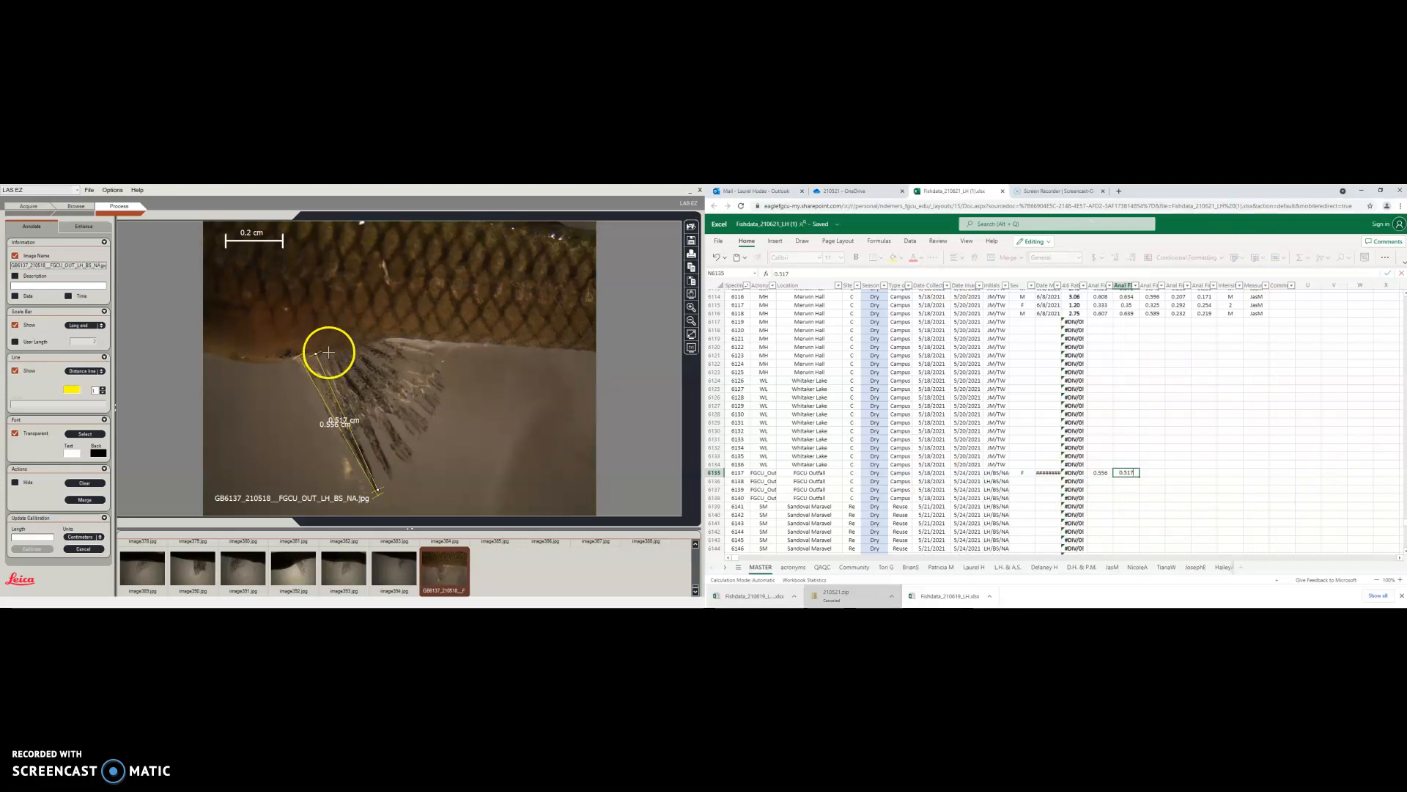
left_click_drag(328, 353, 392, 478)
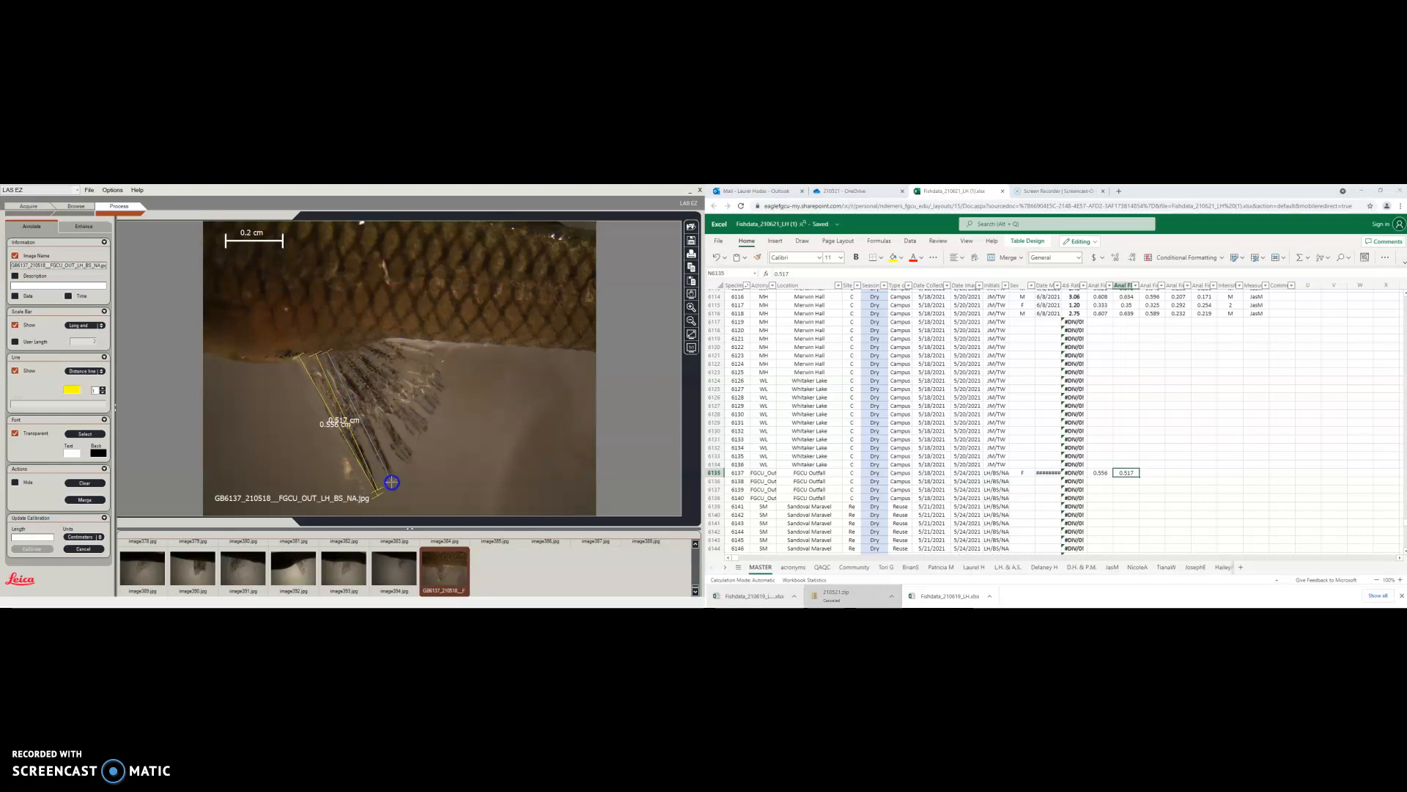
left_click(1156, 473)
type("0.504")
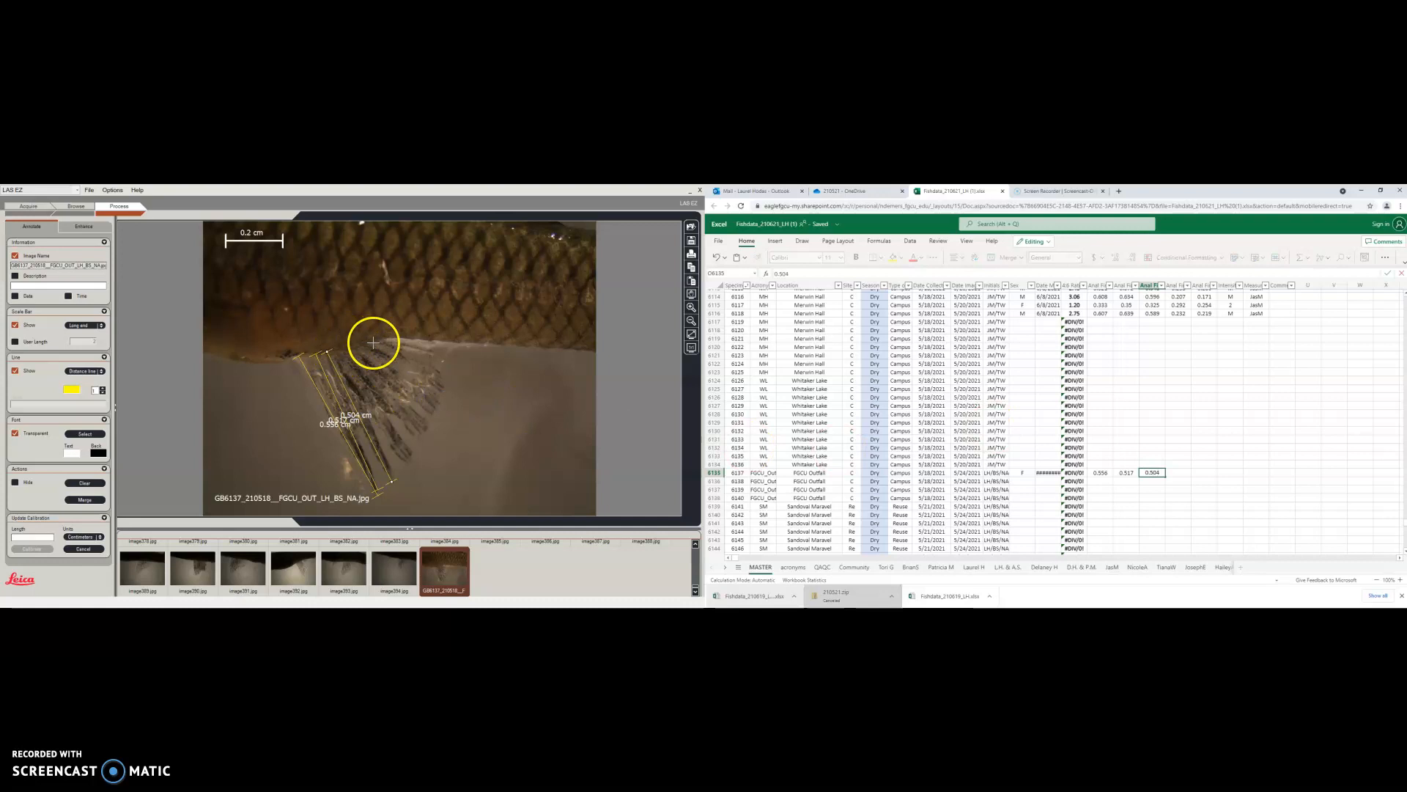
Measure two more fin rays and enter 0.475 in P6135 and 0.408 in Q6135
left_click(340, 358)
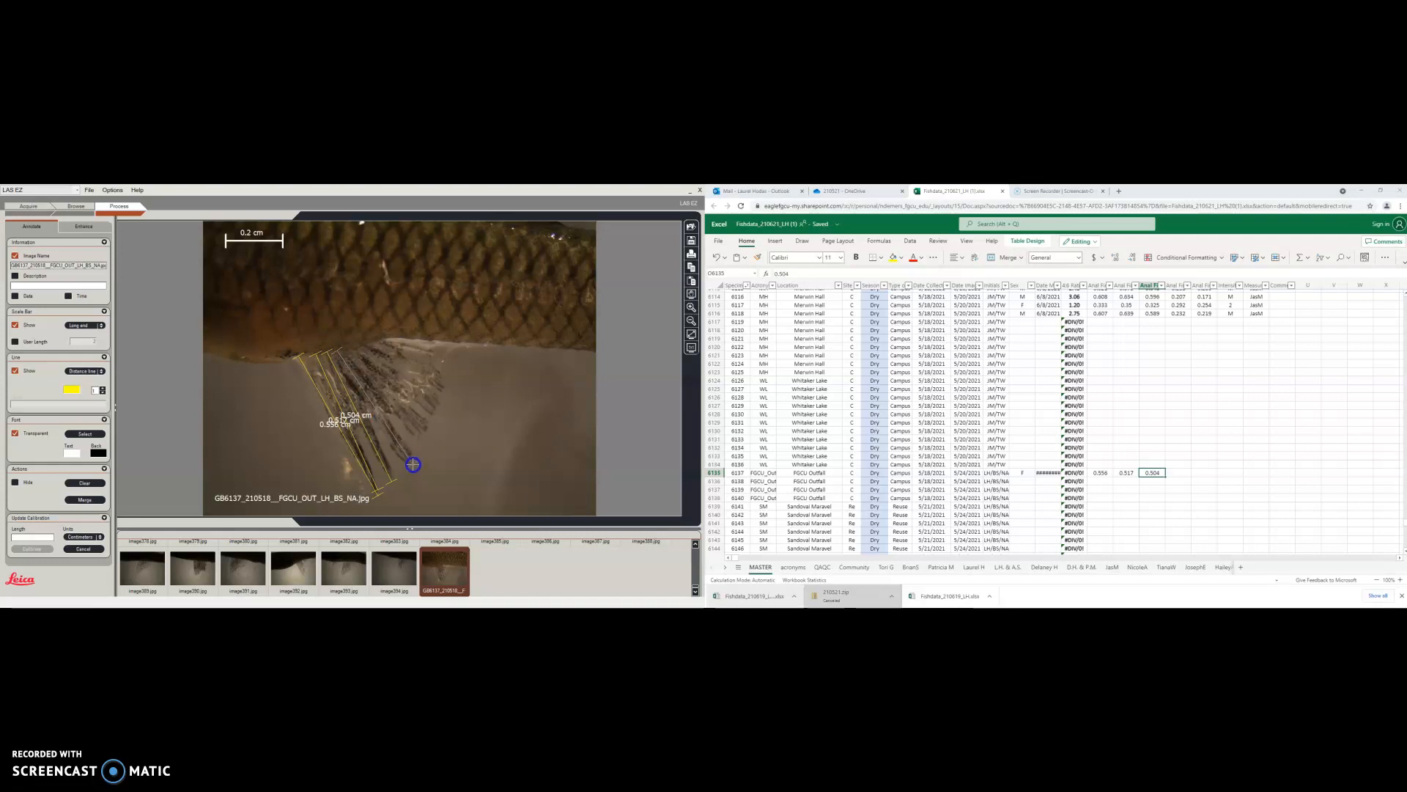
left_click(1176, 475)
type("0.475")
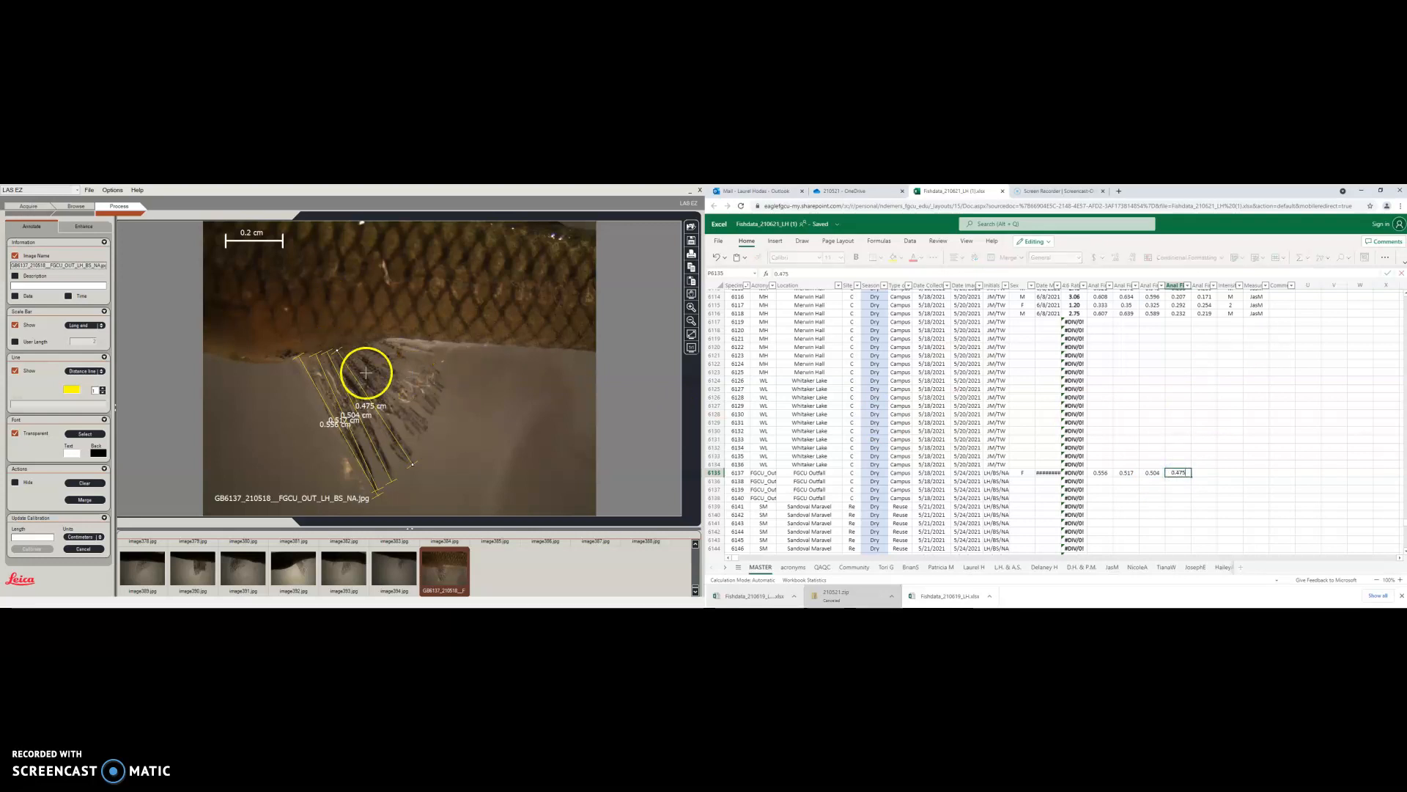
left_click(350, 353)
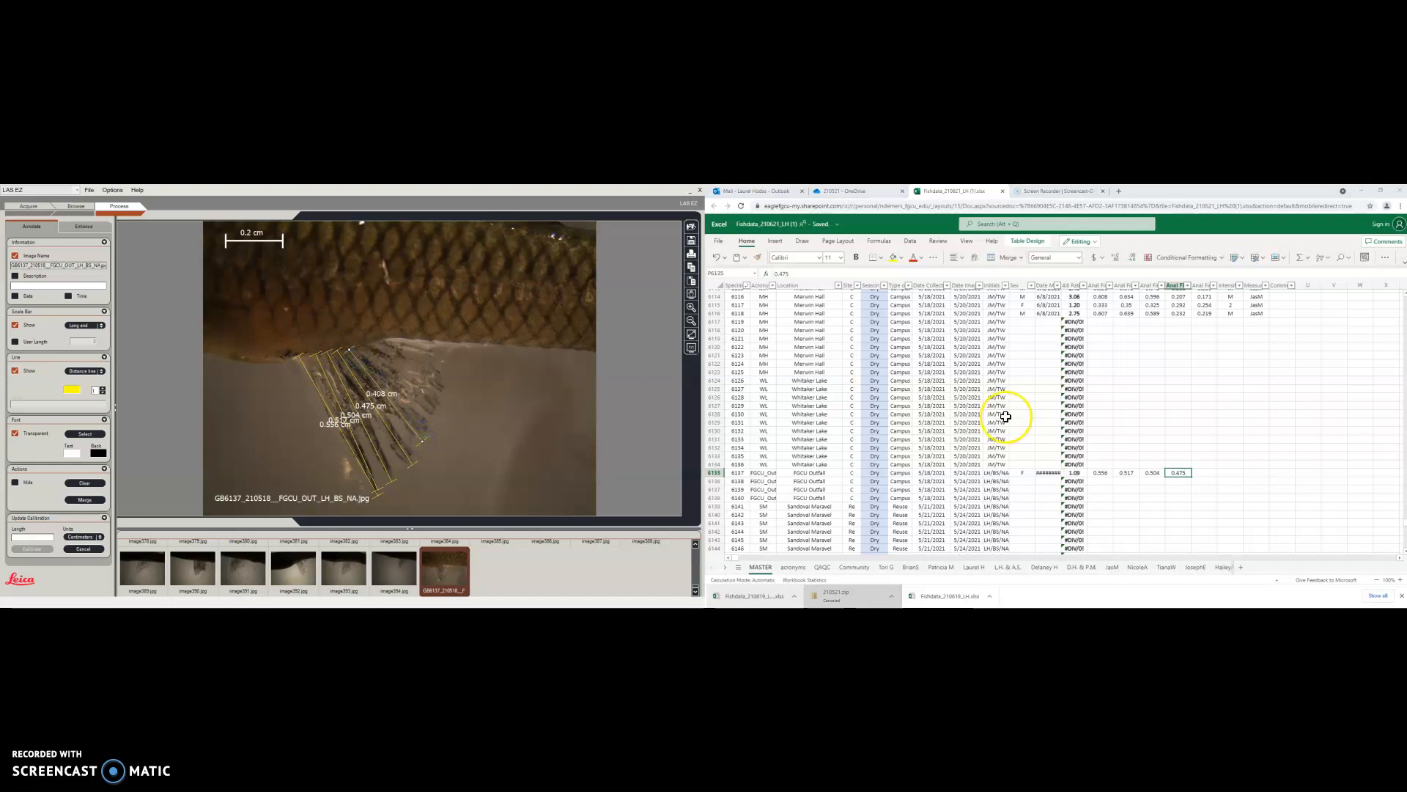
left_click(1202, 472)
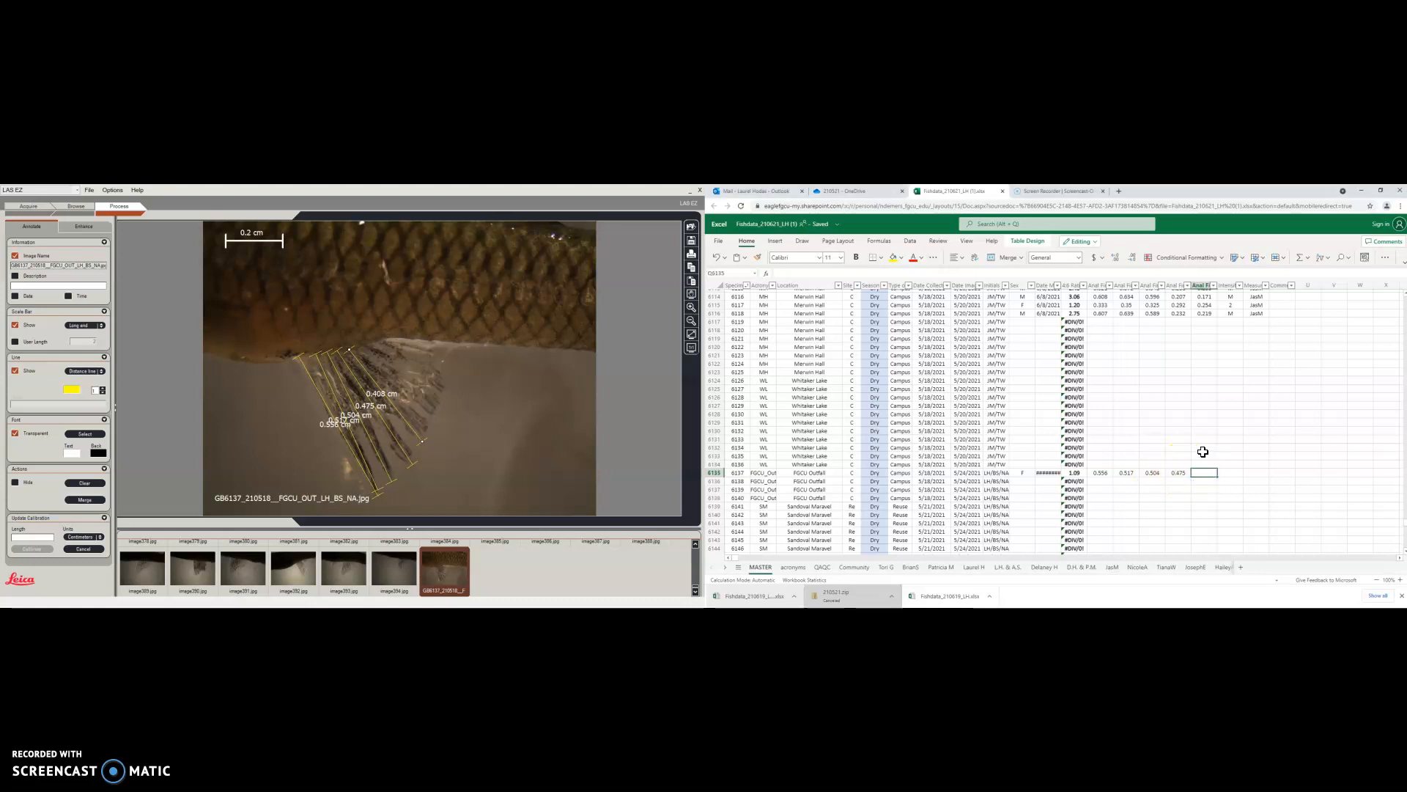
type("0.408")
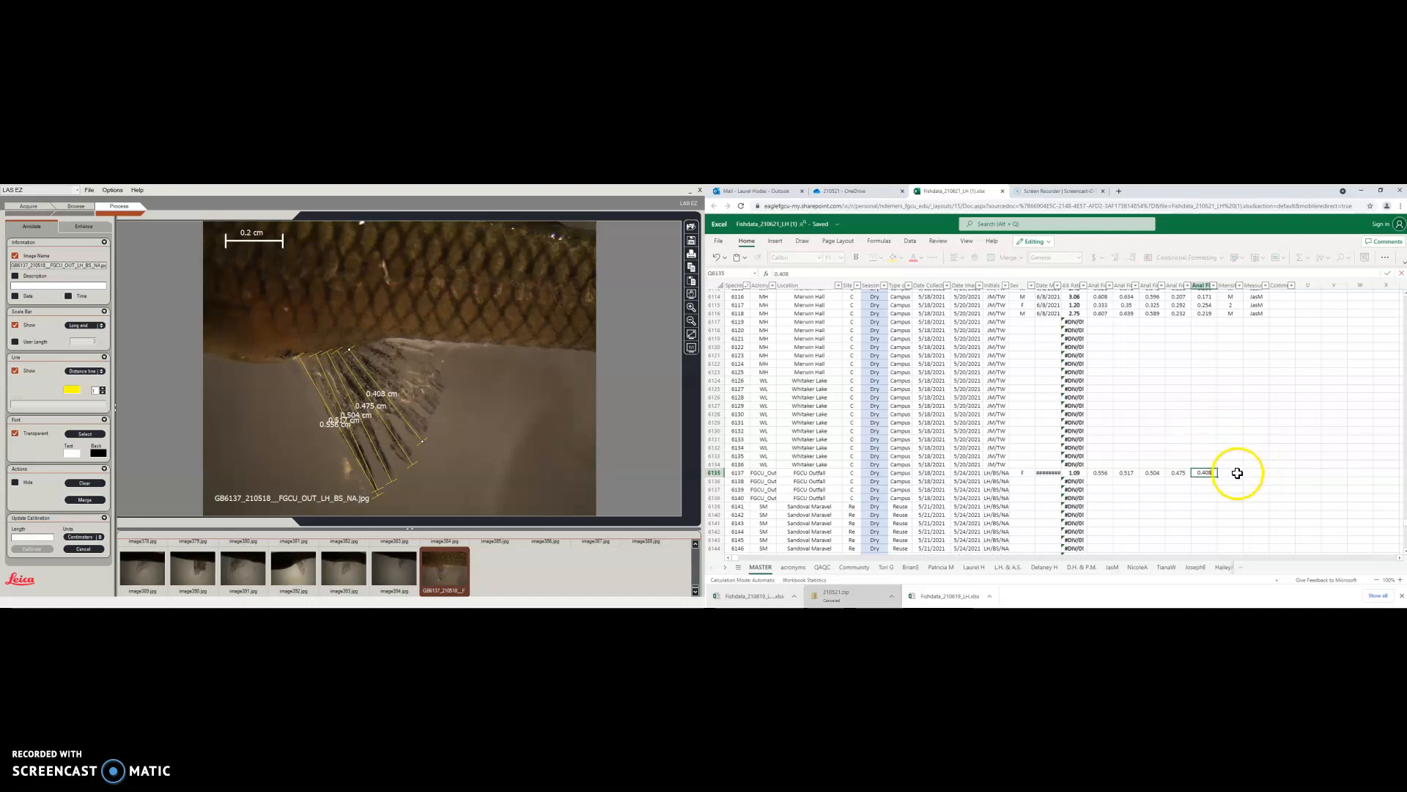
left_click(1255, 514)
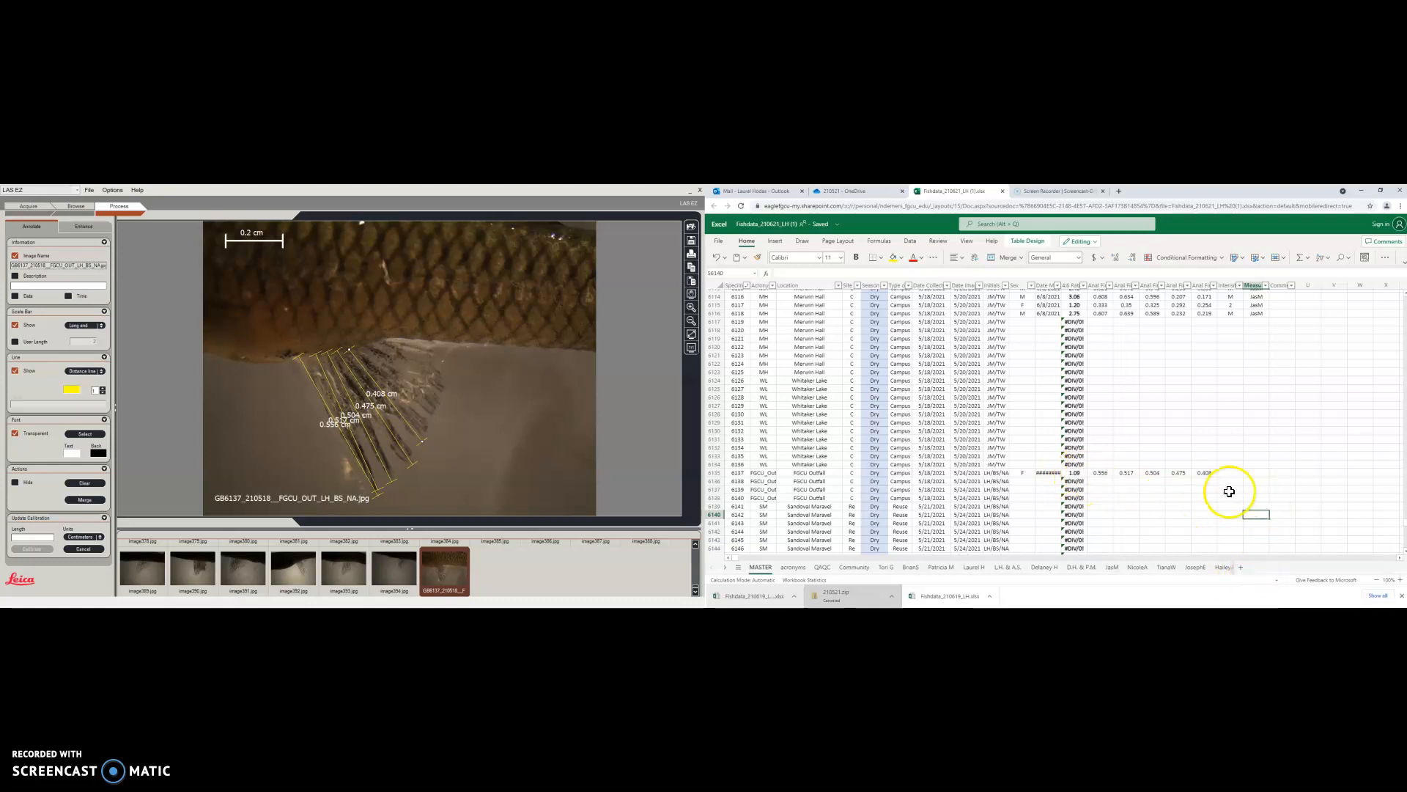
Enter 1 in R6135 and the measurer's initials in S6135, after checking L6135's ratio formula
scroll(1222, 489, "up", 2)
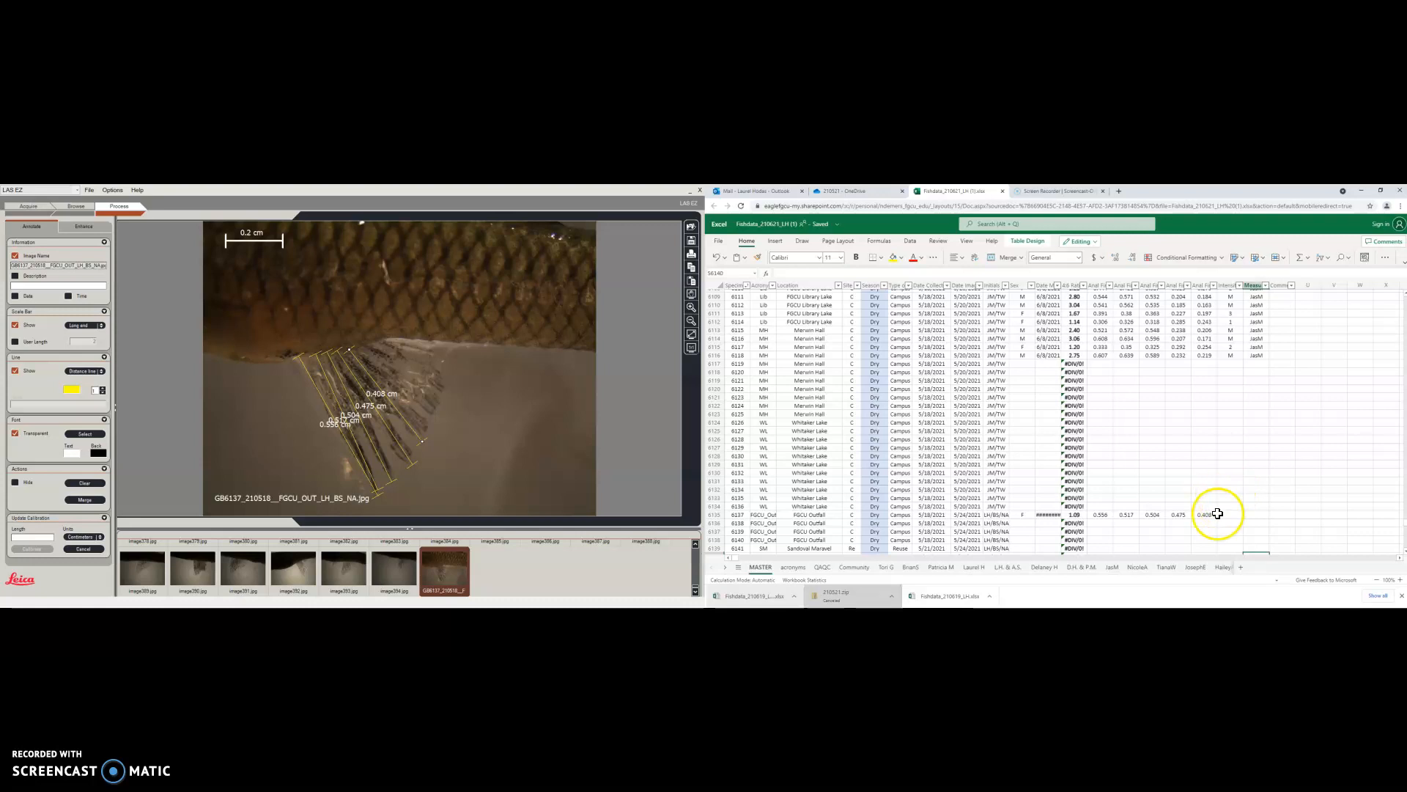
left_click(1237, 515)
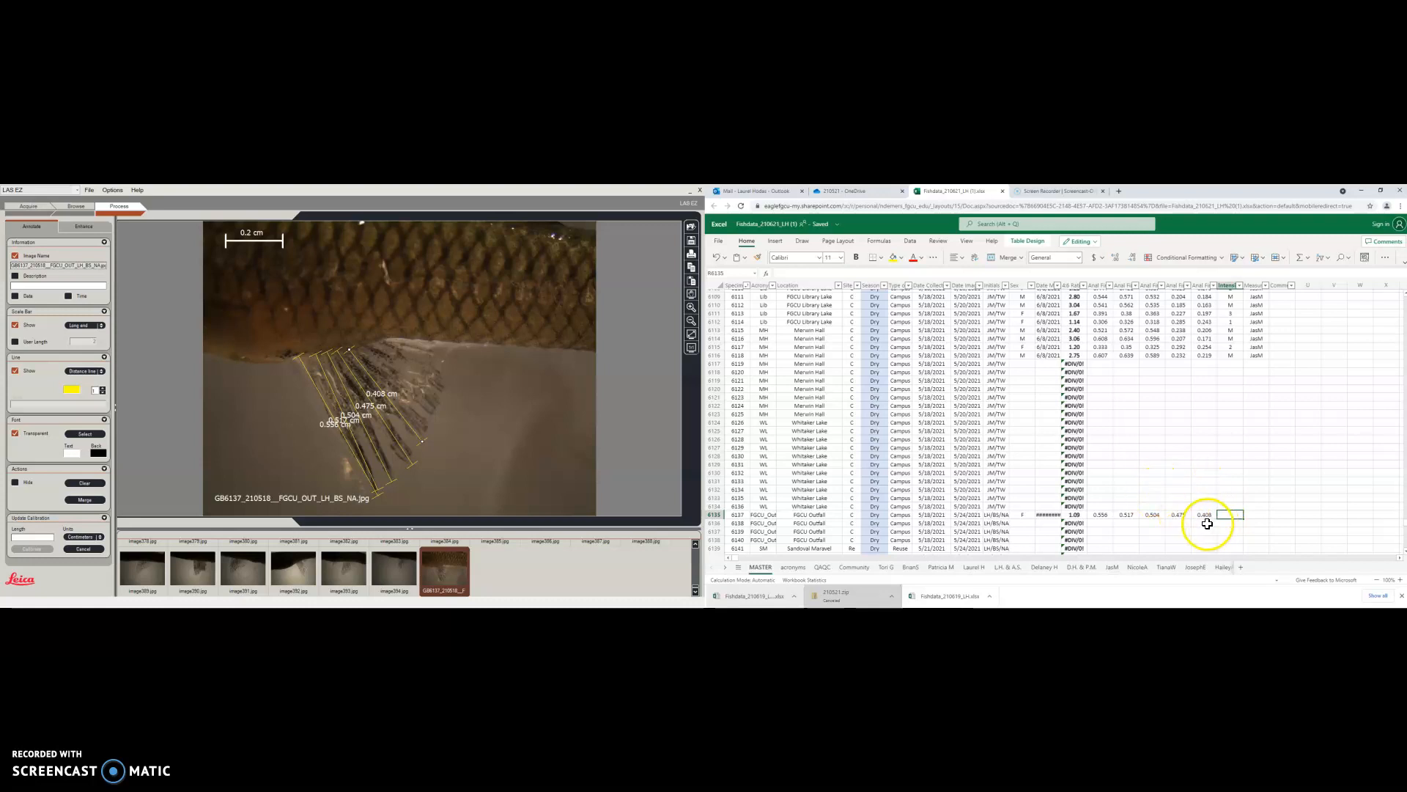
left_click(1074, 514)
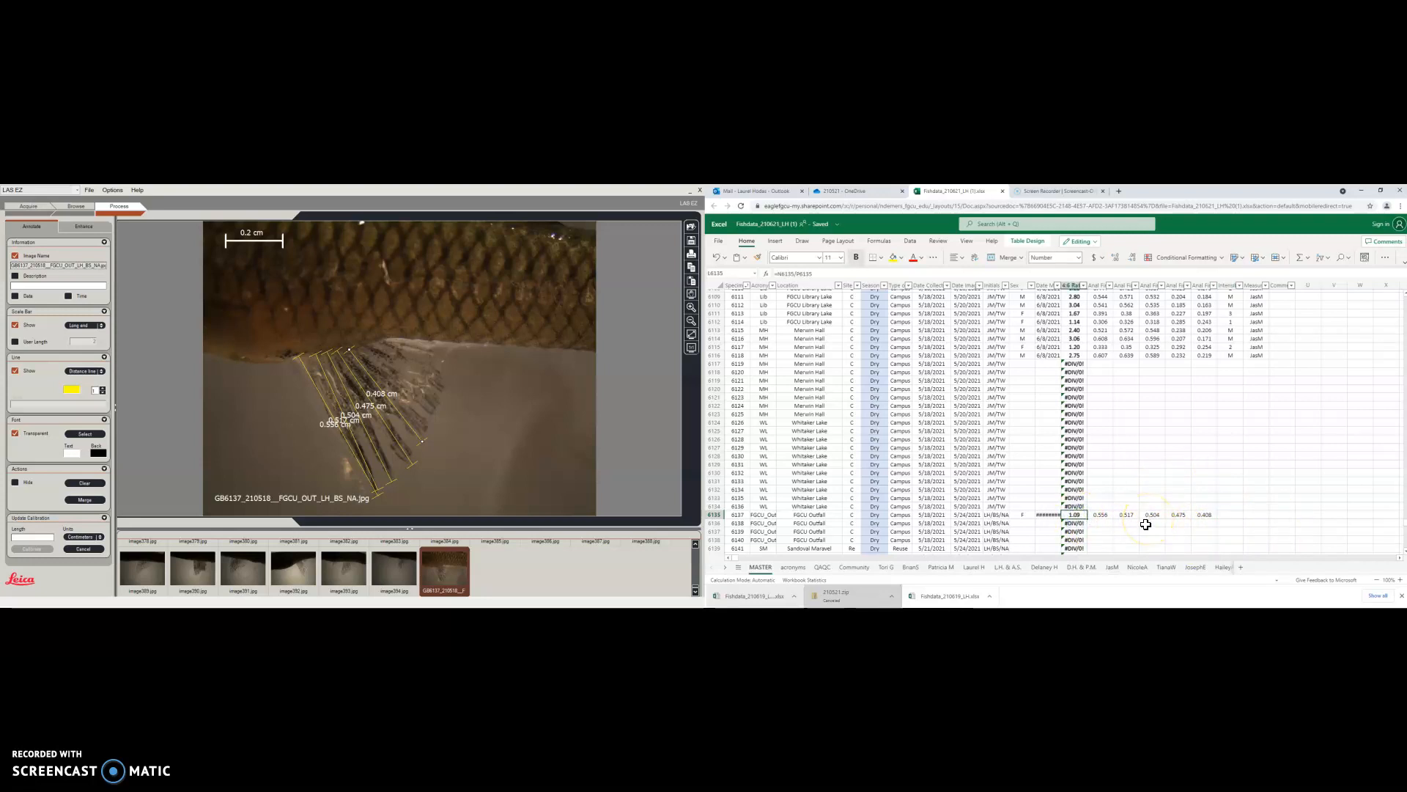
left_click(1225, 515)
type("1")
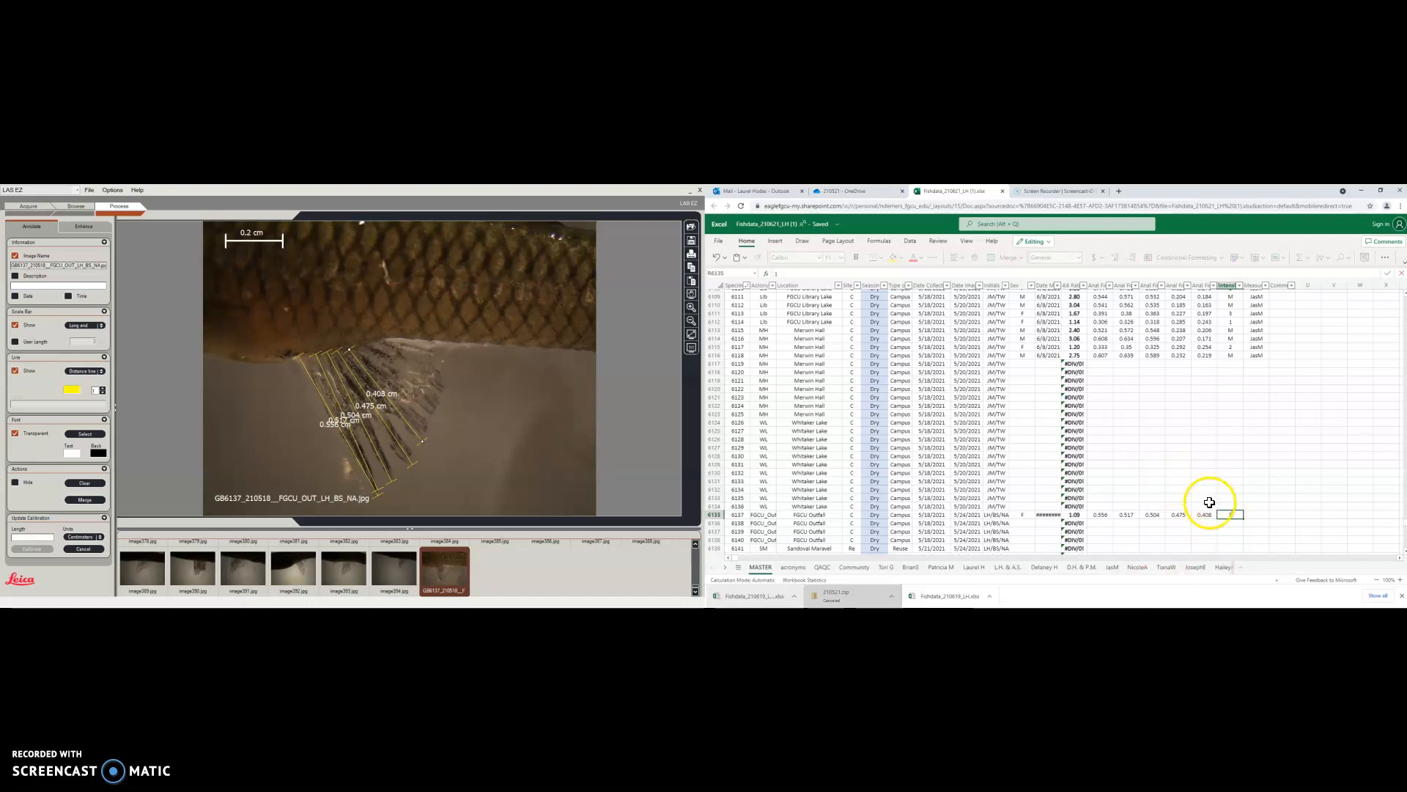
left_click(1260, 514)
type("LH")
left_click(1359, 498)
scroll(1072, 473, "down", 3)
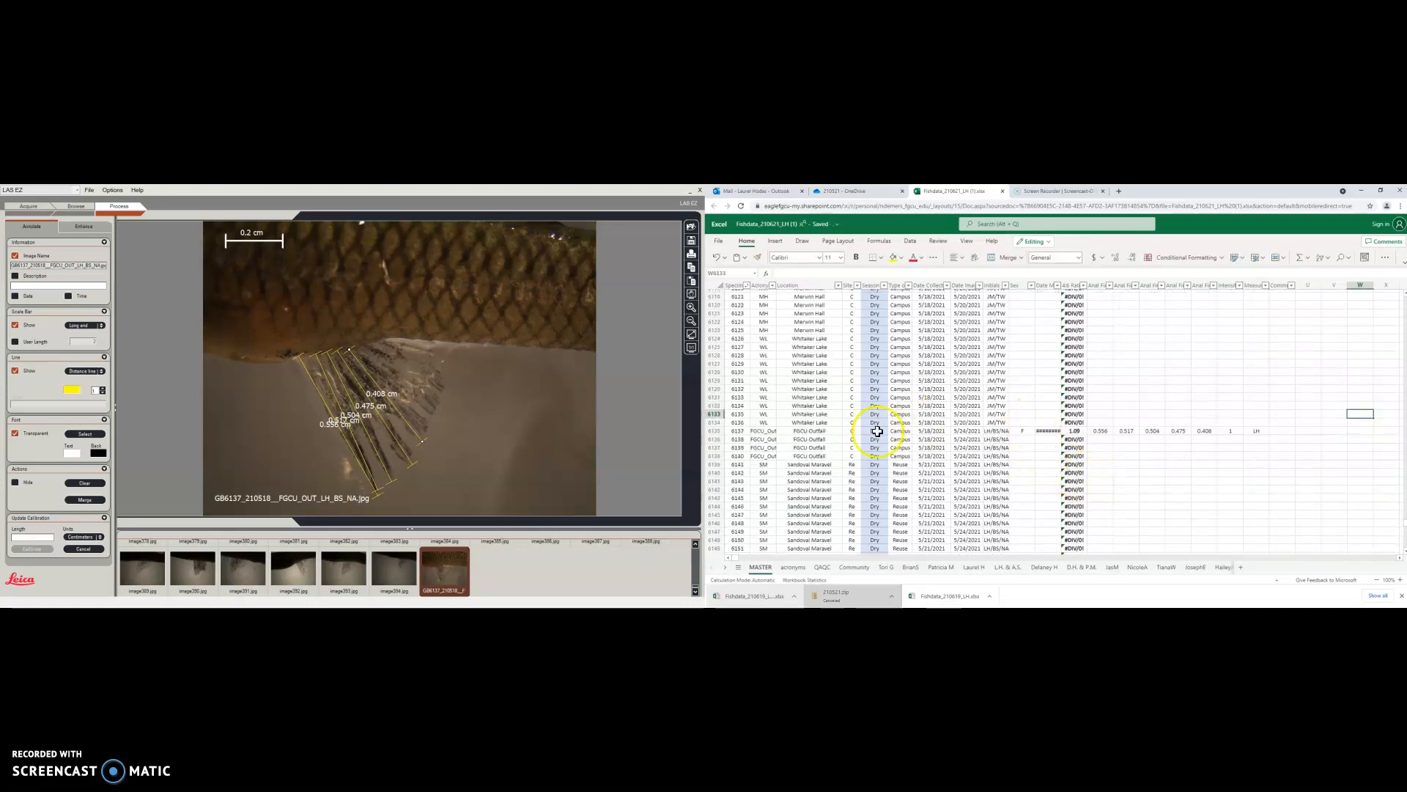
right_click(489, 460)
Save the annotated GB6137_210518 image into the Measured folder with the initials suffix appended
left_click(505, 483)
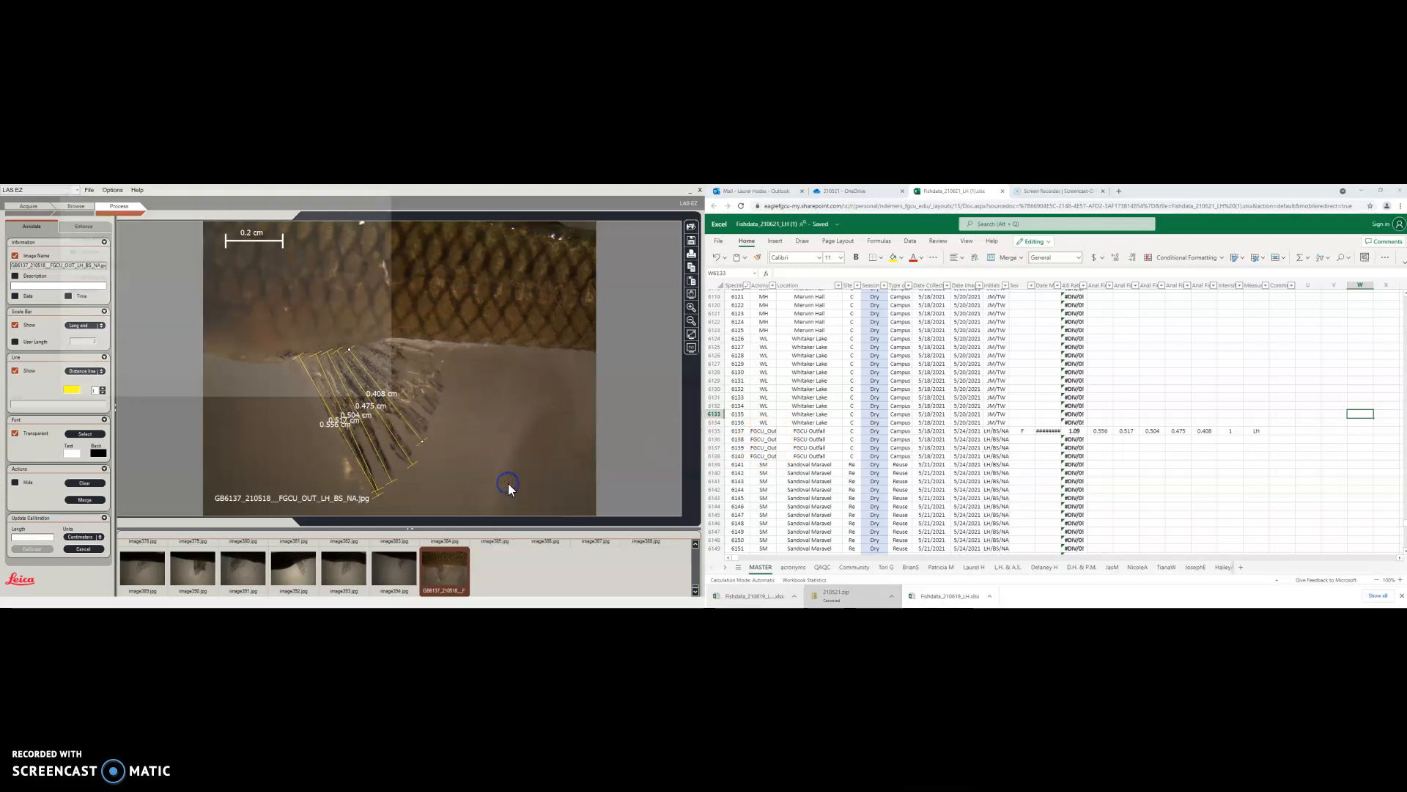
left_click(195, 272)
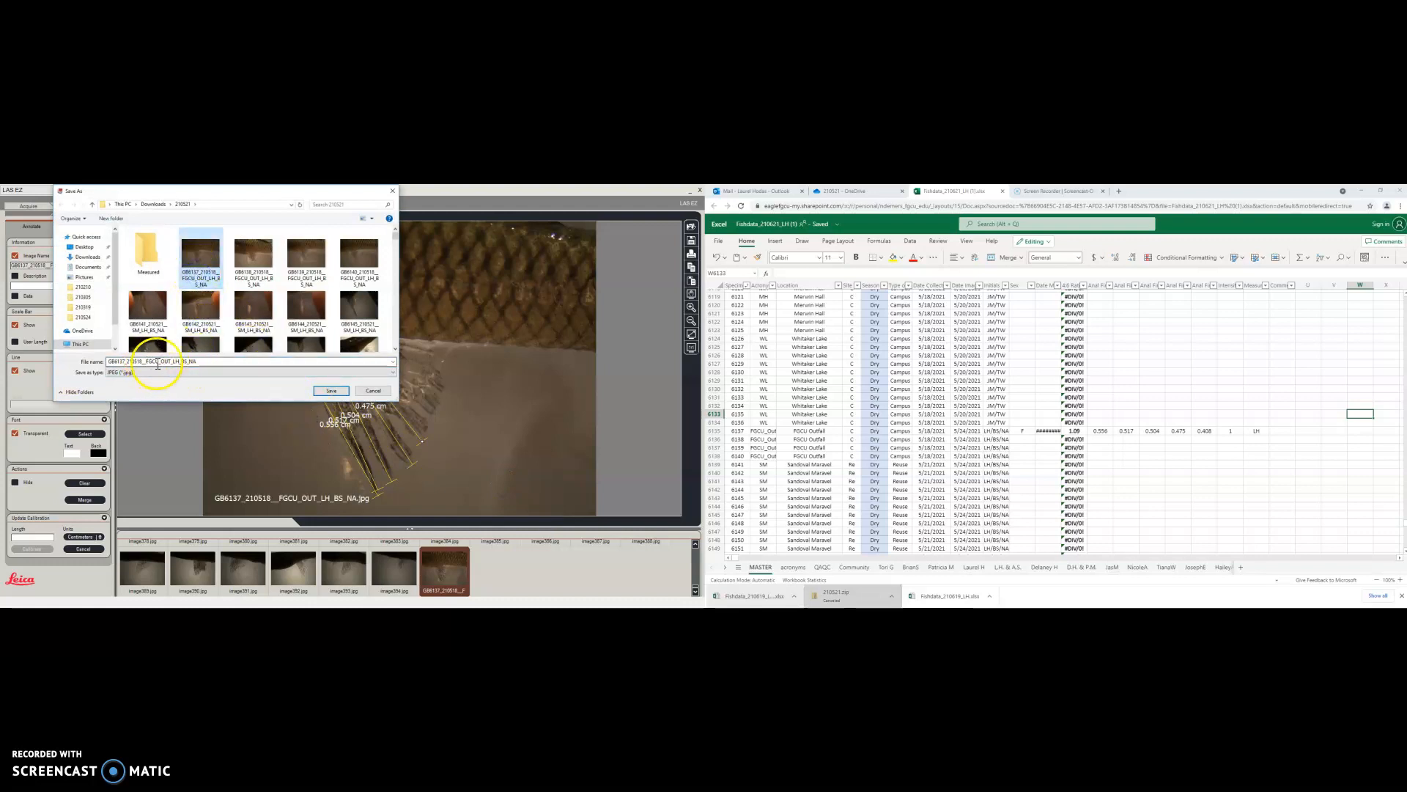
double_click(207, 361)
left_click(210, 362)
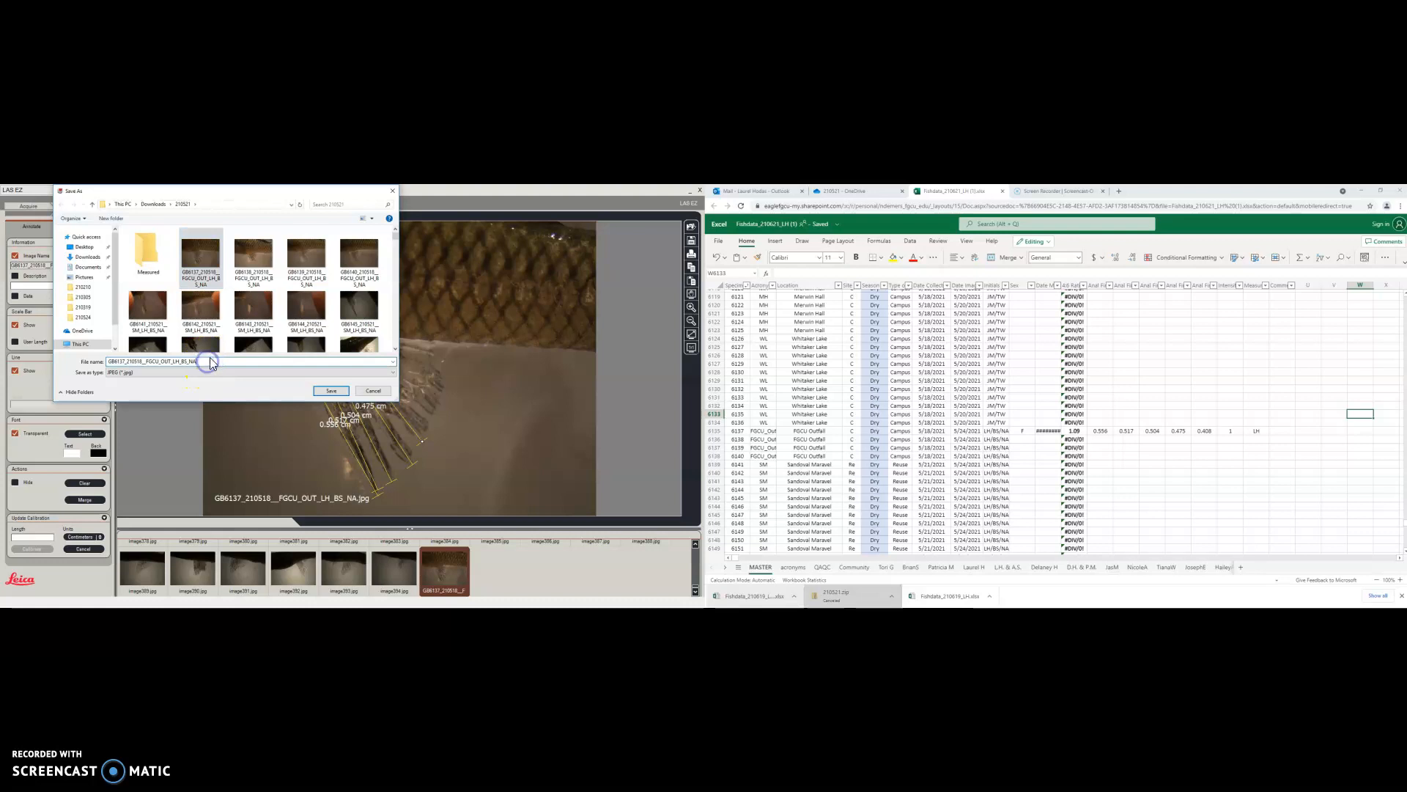
type("_LH")
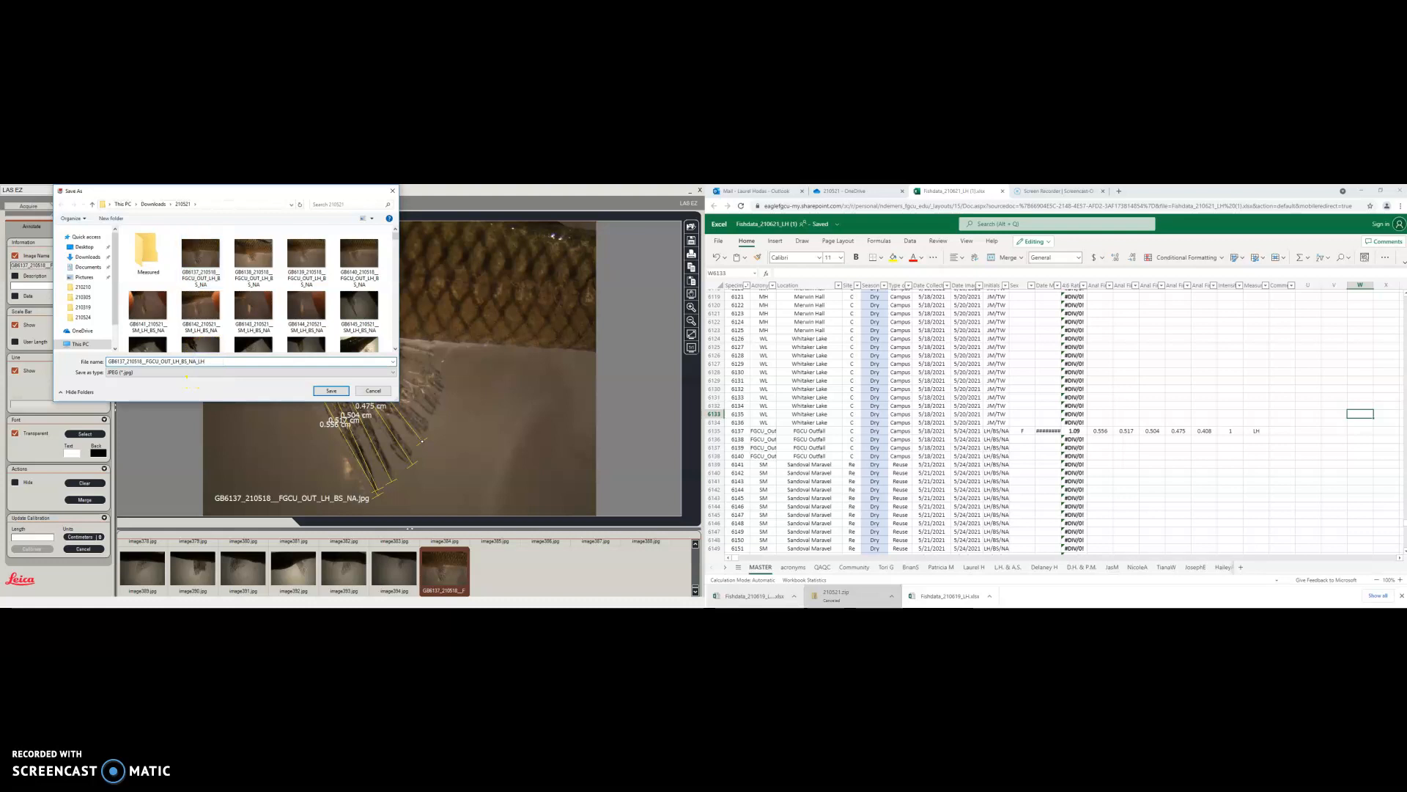
left_click(148, 252)
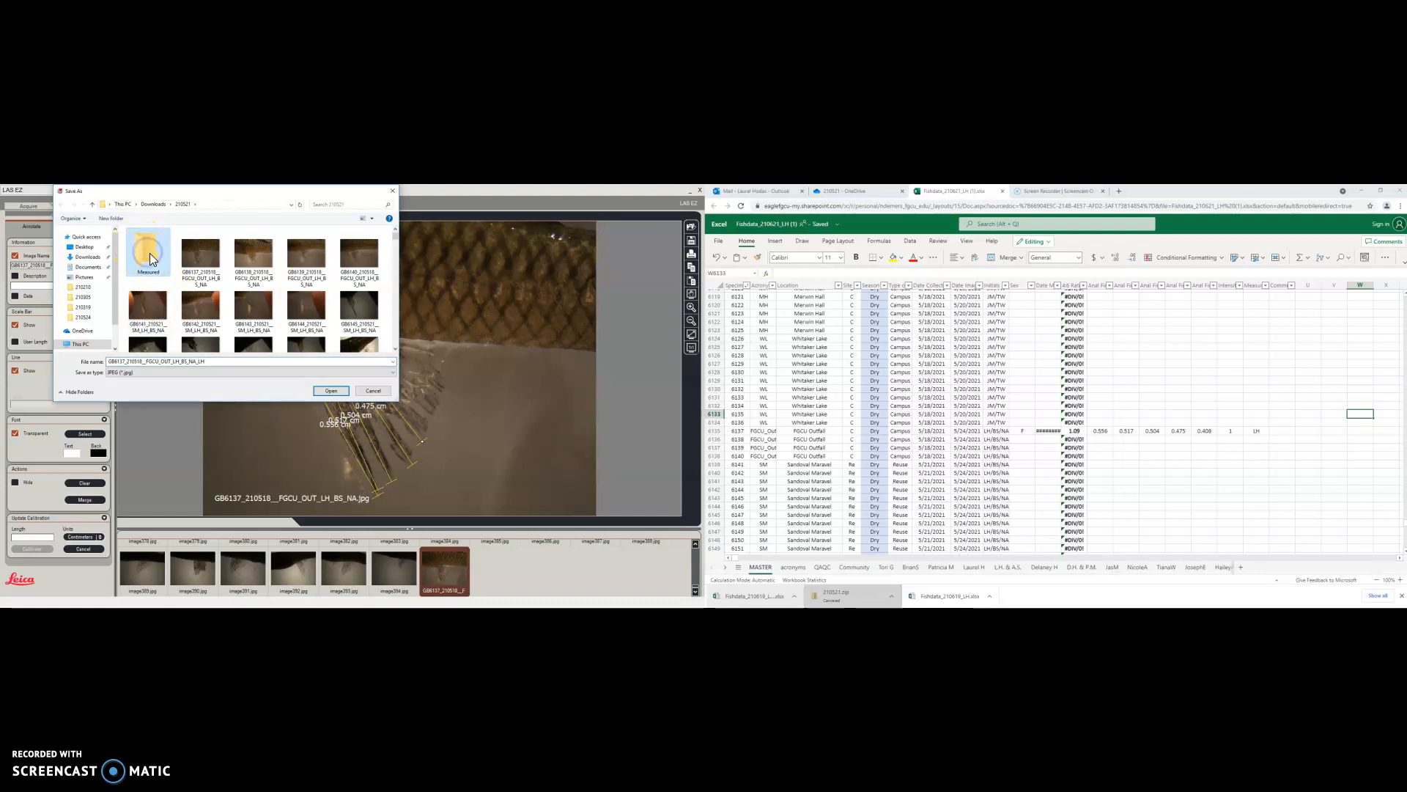
double_click(152, 261)
left_click(333, 390)
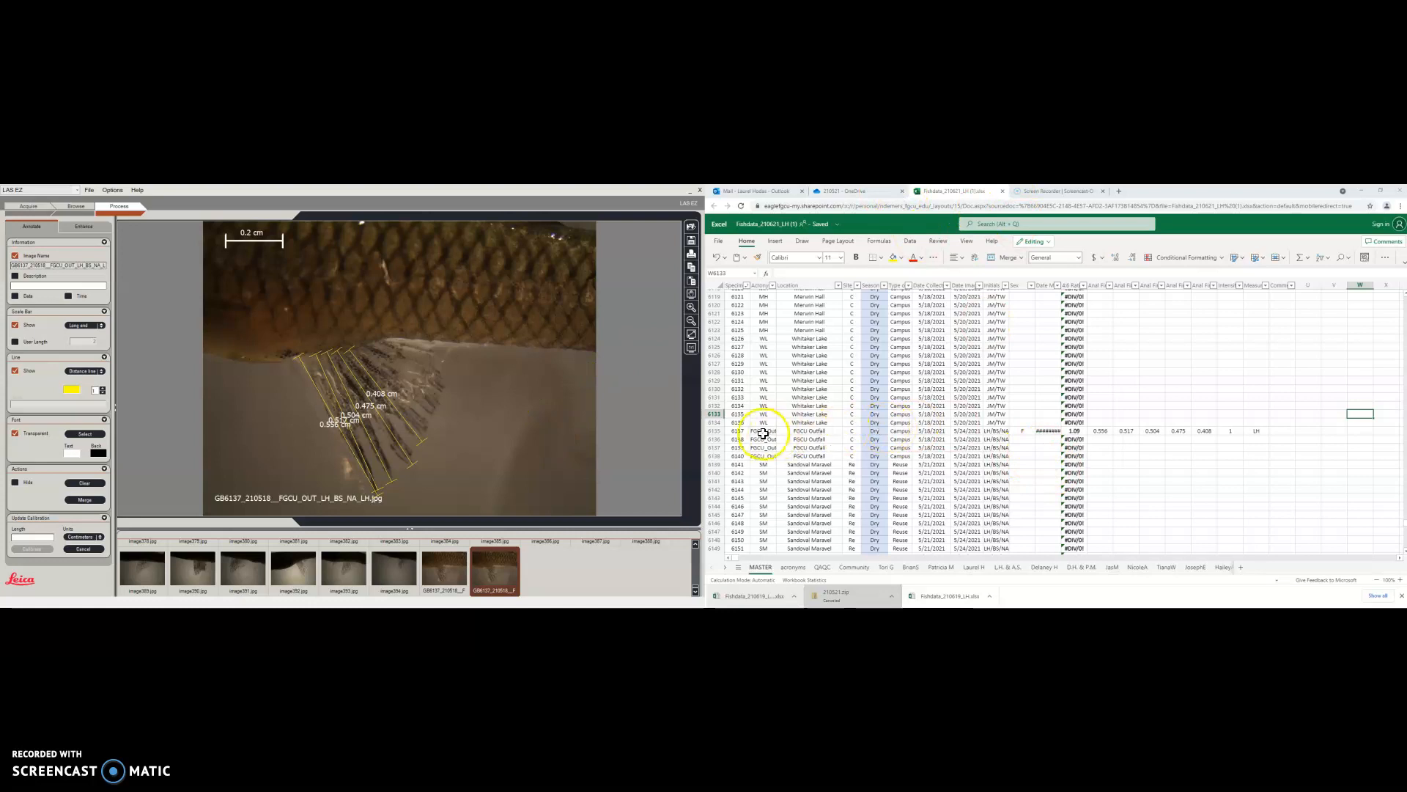
Navigate OneDrive through Fish data, Anal Fin Images Gambusia and 210521 into Measured
left_click(850, 191)
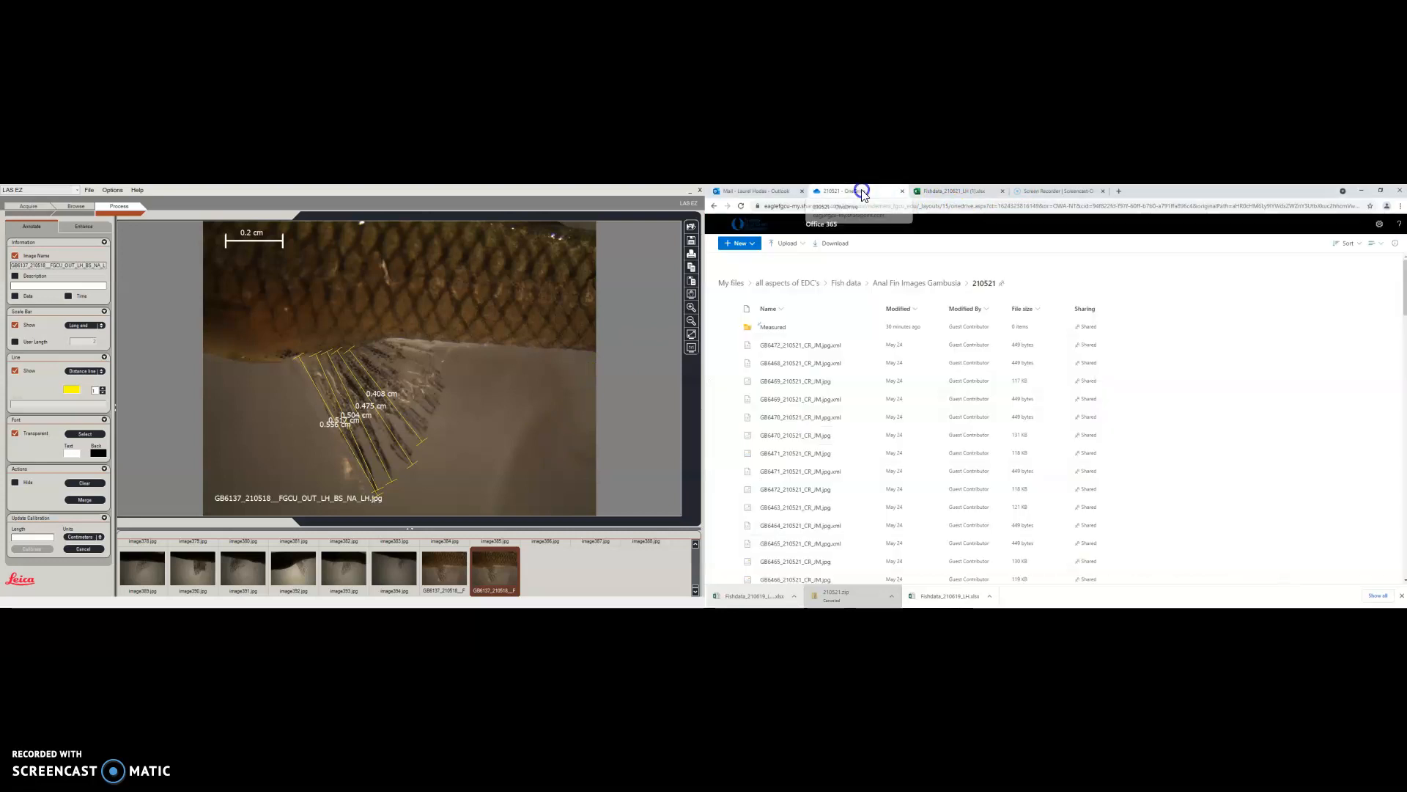
left_click(898, 289)
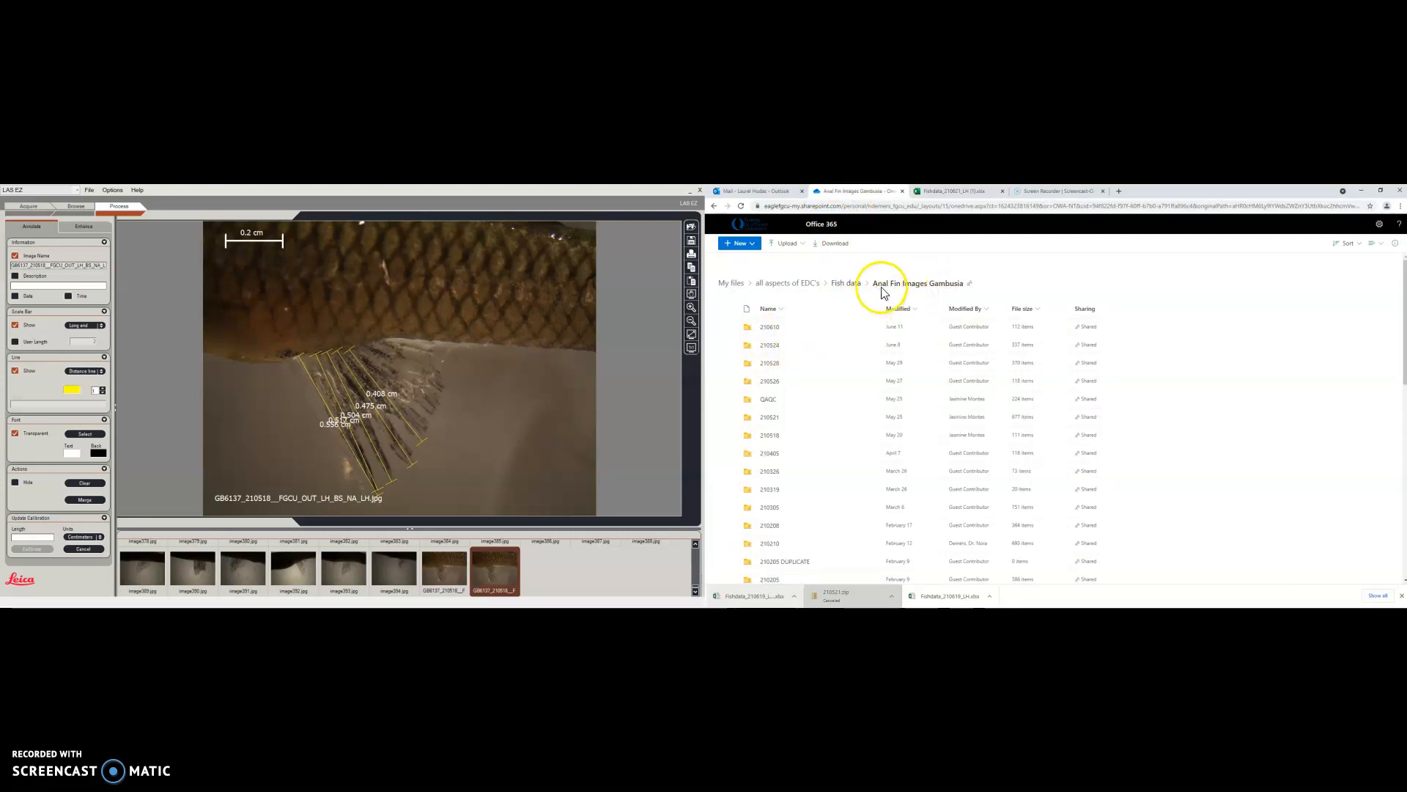
left_click(840, 286)
left_click(791, 383)
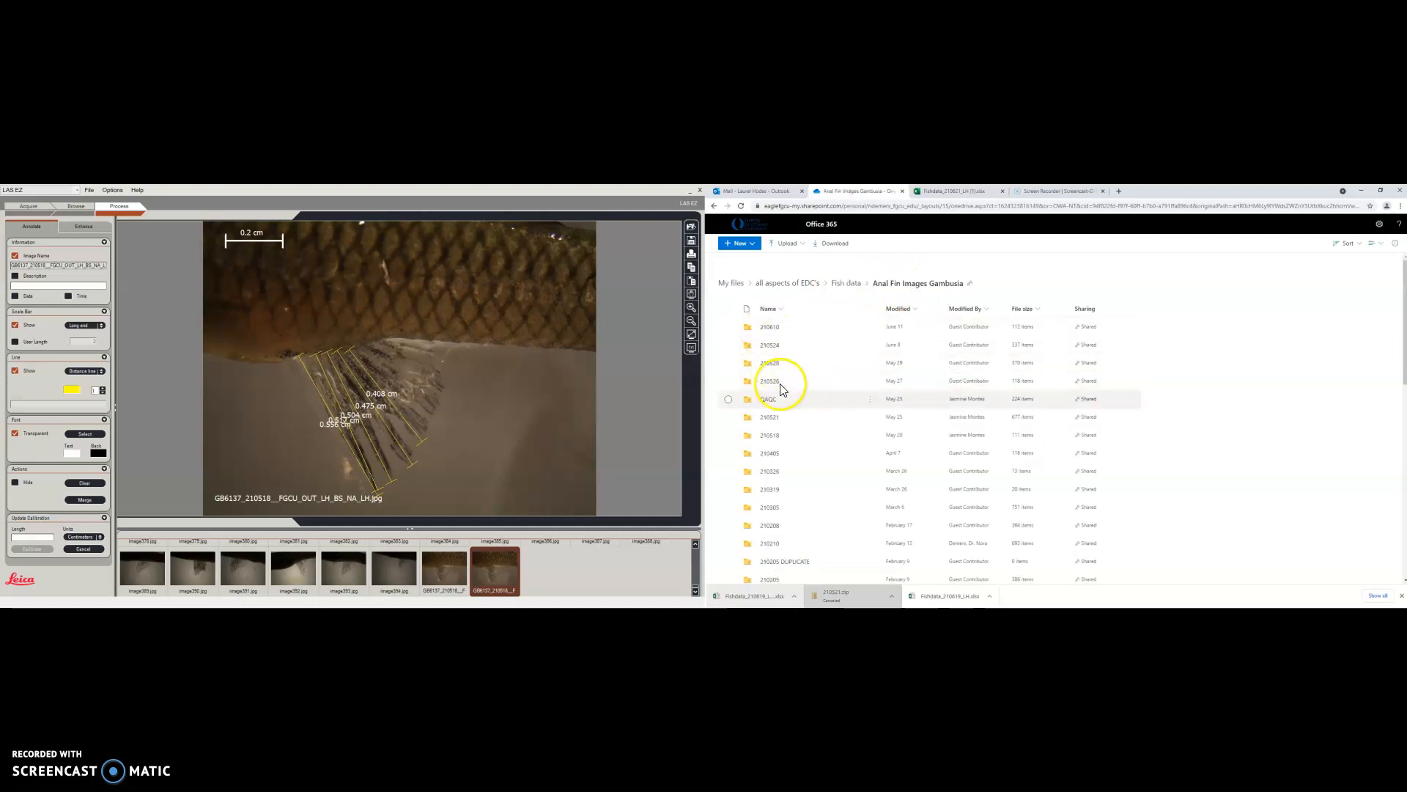
left_click(776, 424)
left_click(773, 412)
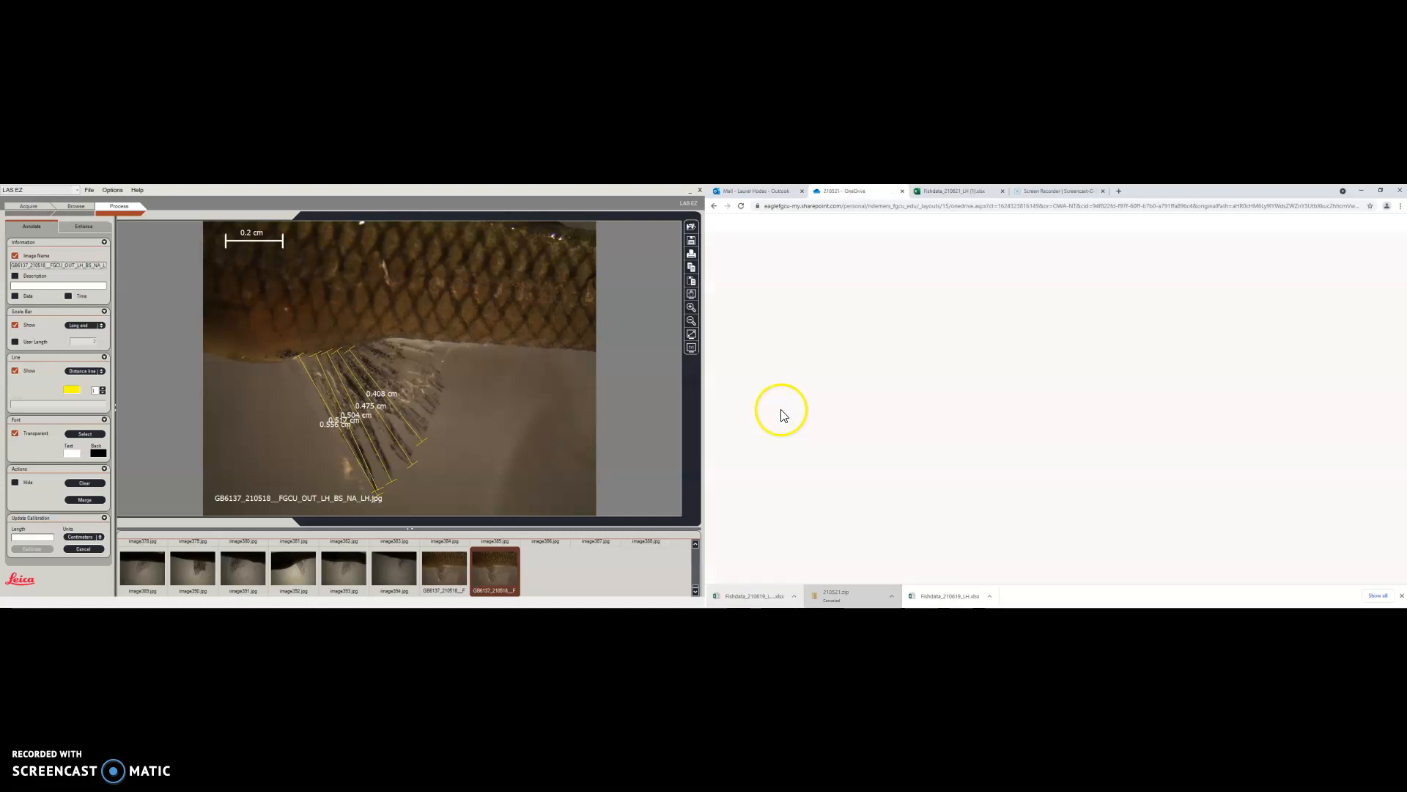
left_click(1384, 222)
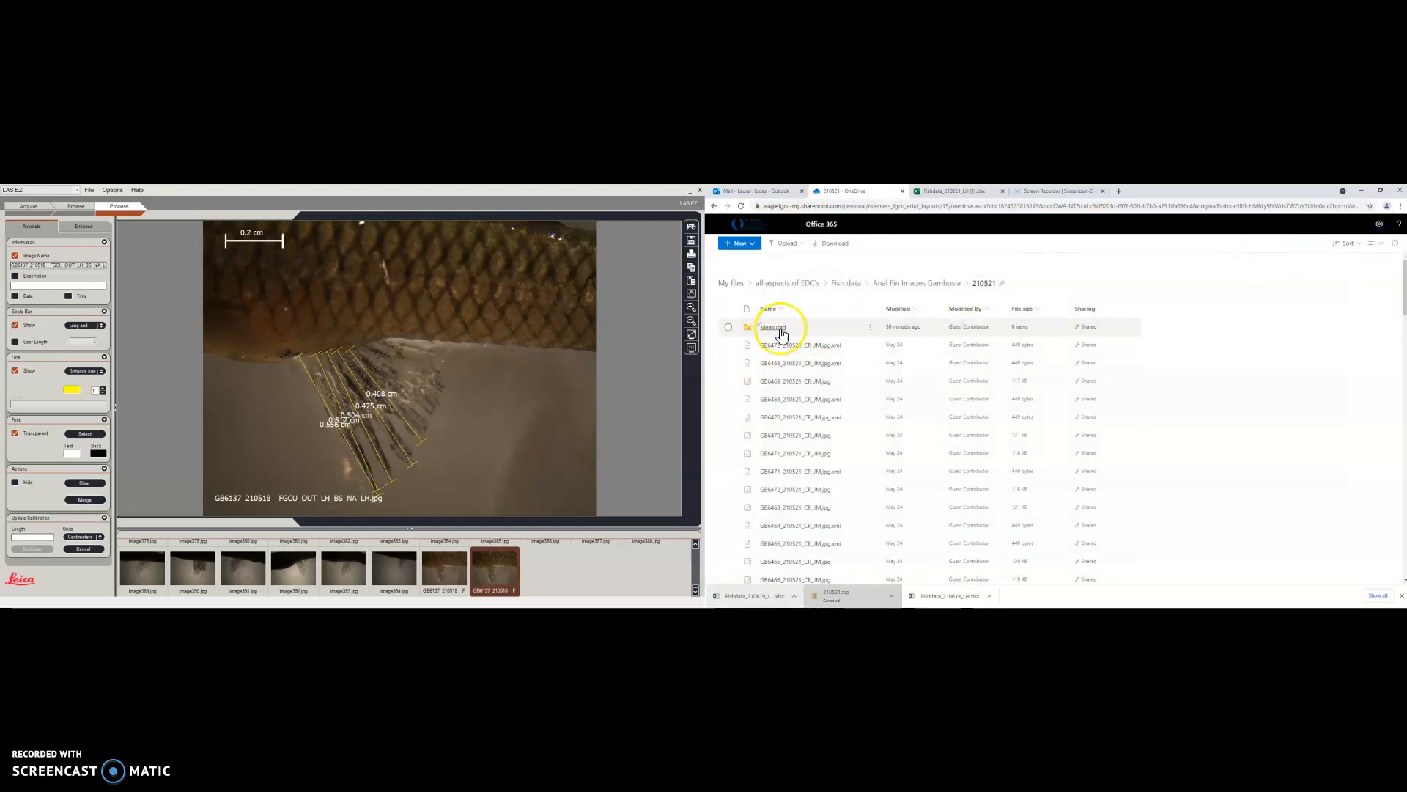
left_click(781, 335)
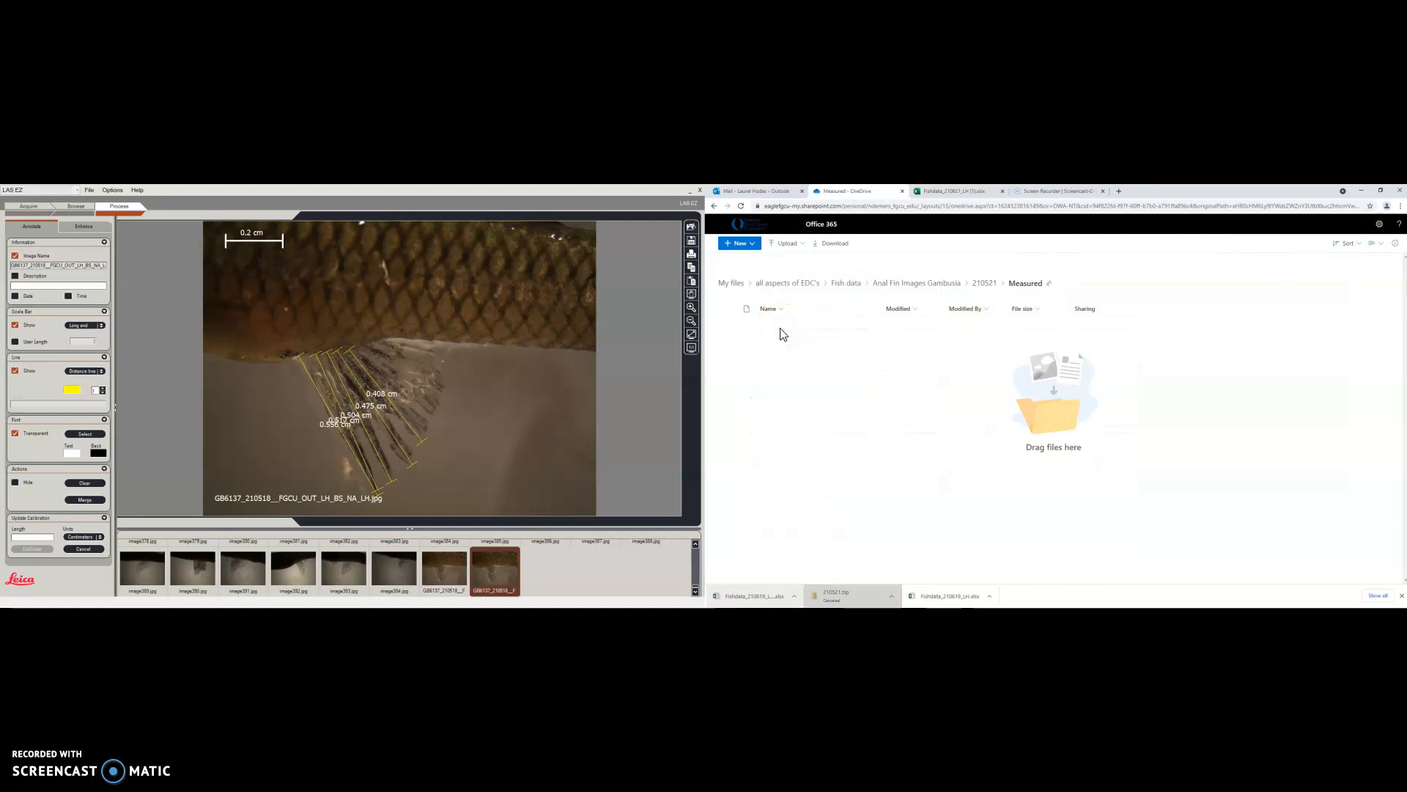
Upload the 210521 (1) archive from Downloads and check the upload progress
left_click(797, 246)
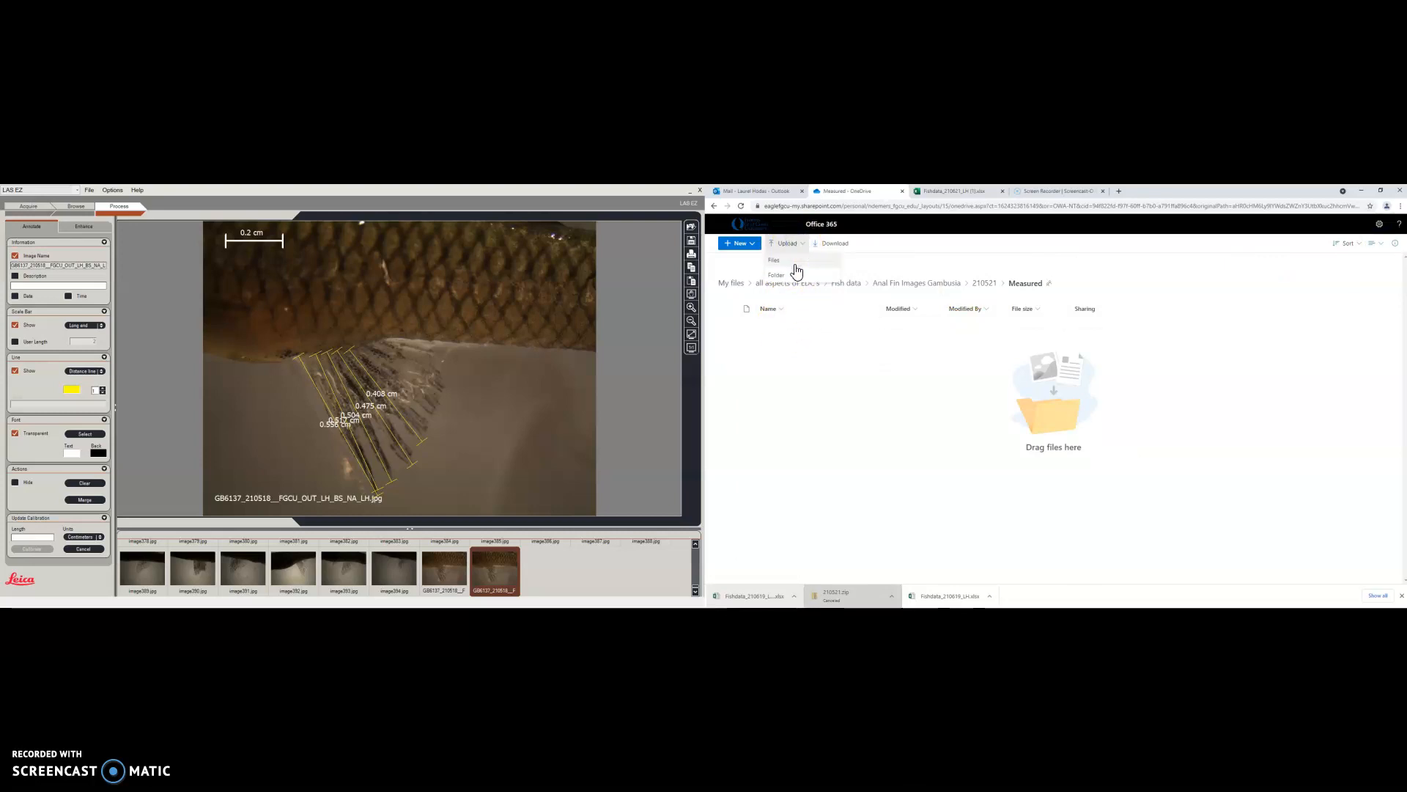
left_click(795, 266)
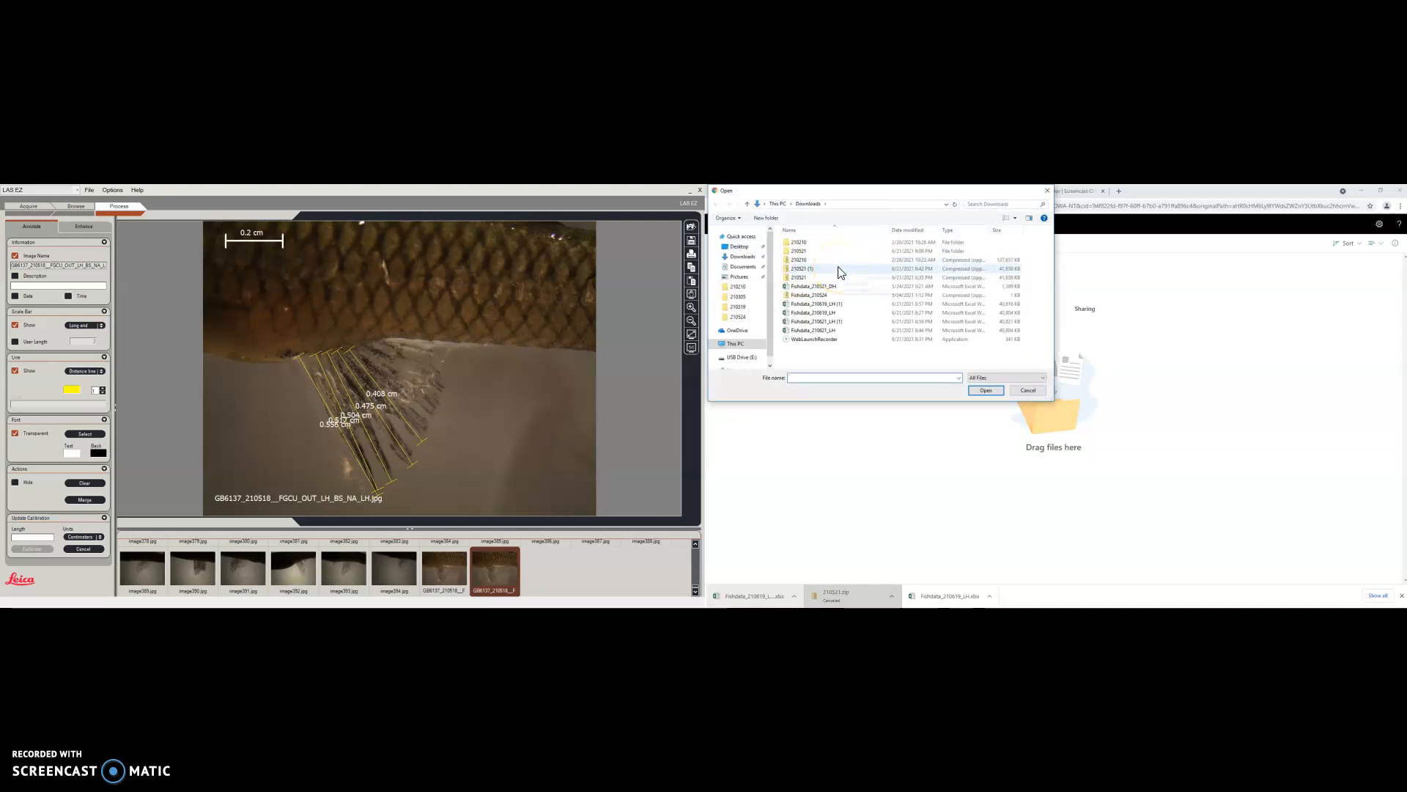
double_click(839, 270)
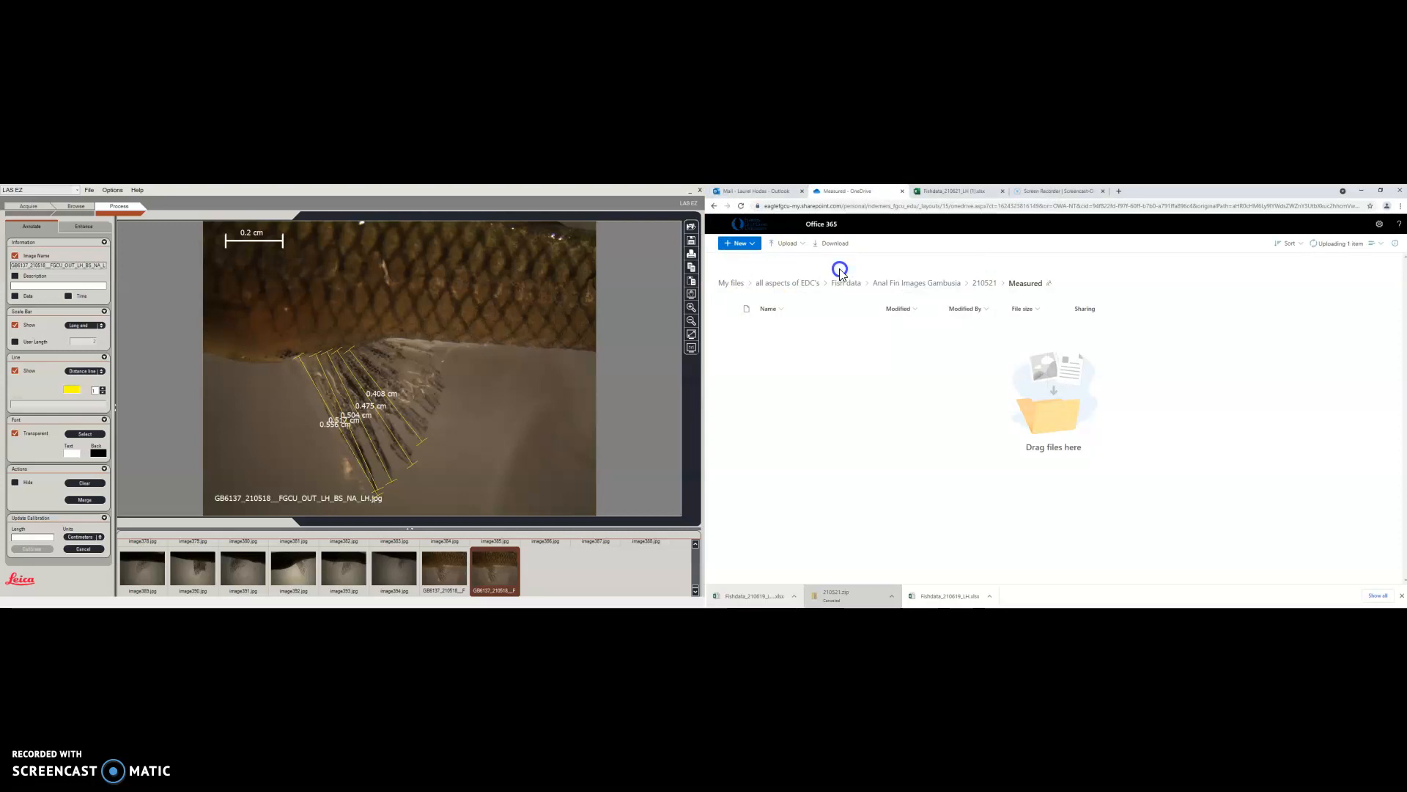
left_click(1352, 244)
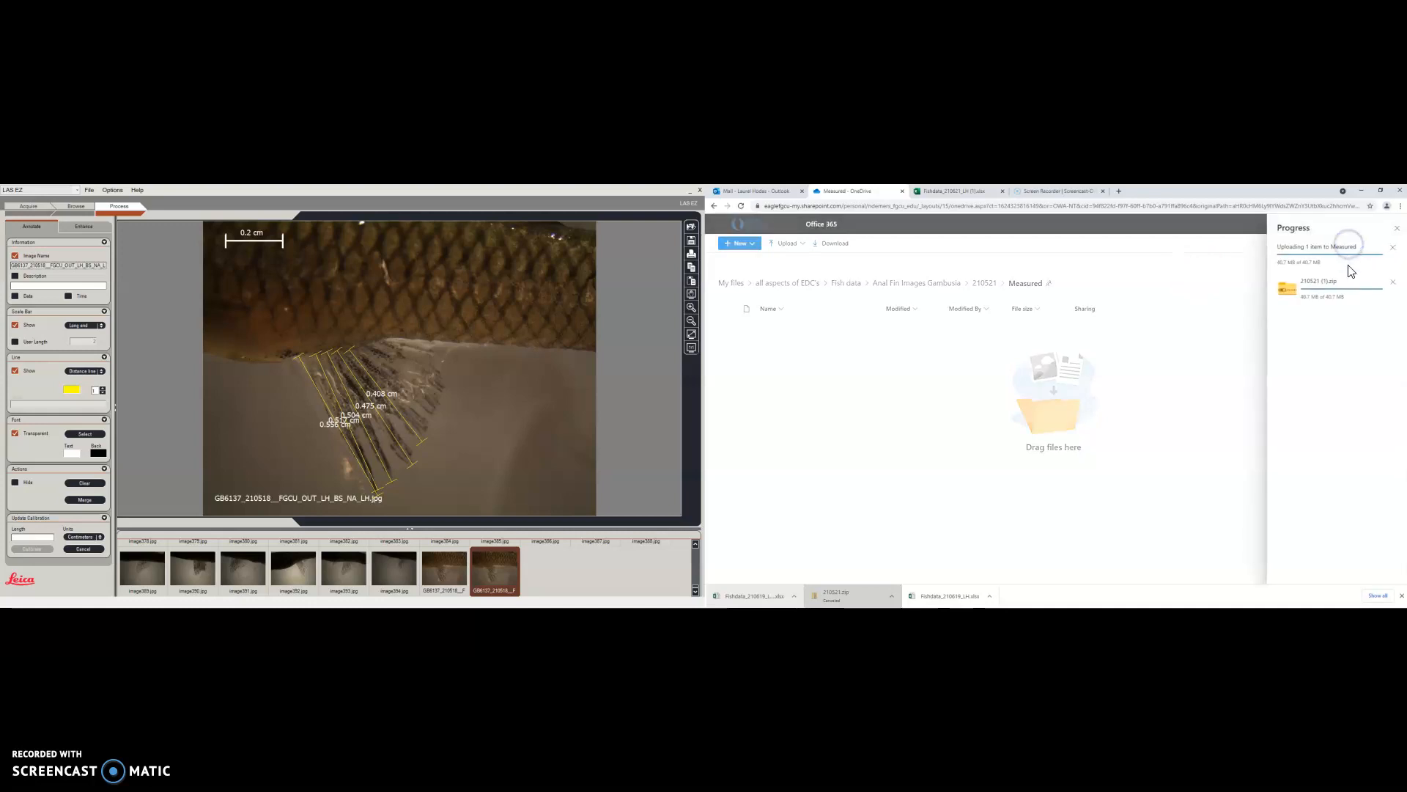
left_click(1397, 228)
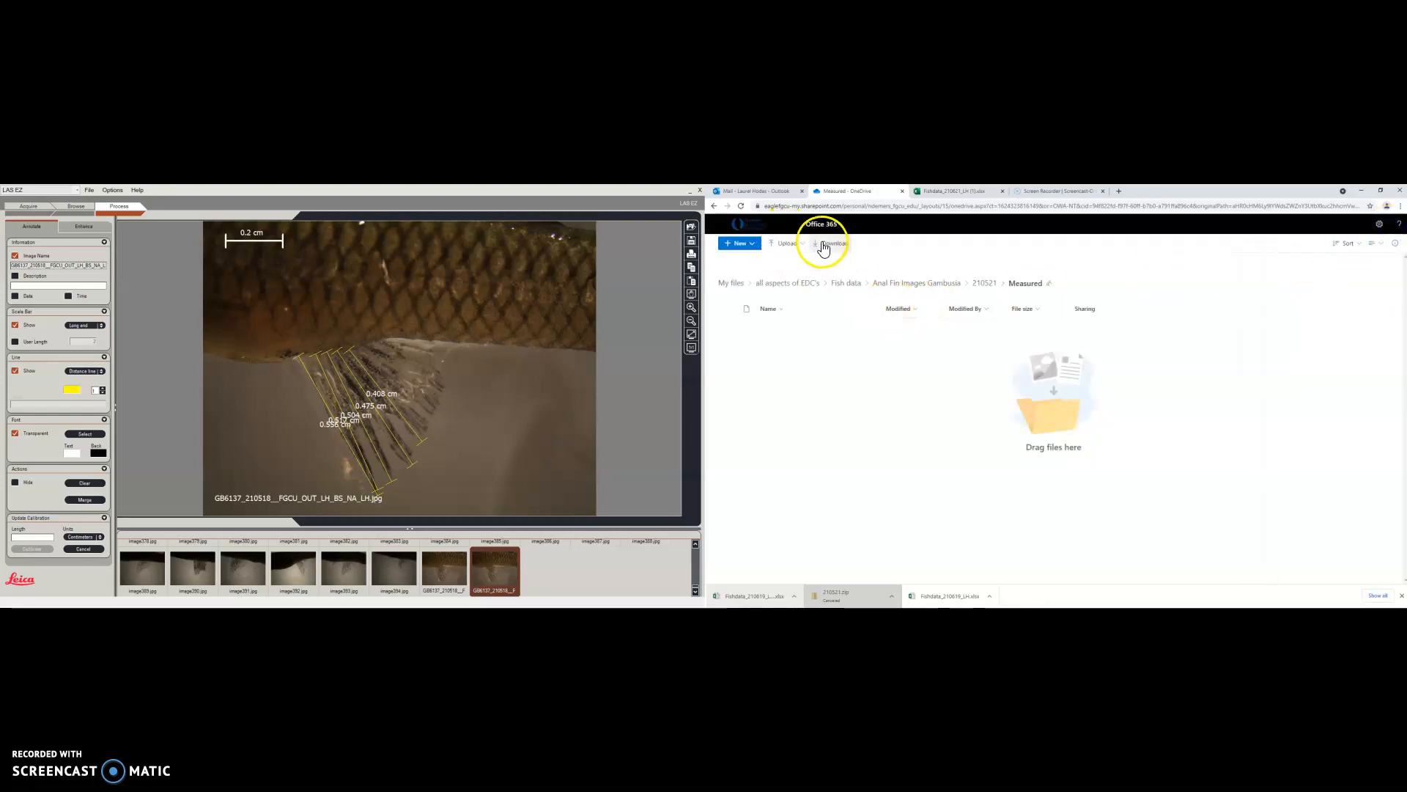
Upload 210521 (1) again, dismiss the duplicate notice, and preview the uploaded zip
left_click(796, 245)
left_click(795, 259)
left_click(806, 267)
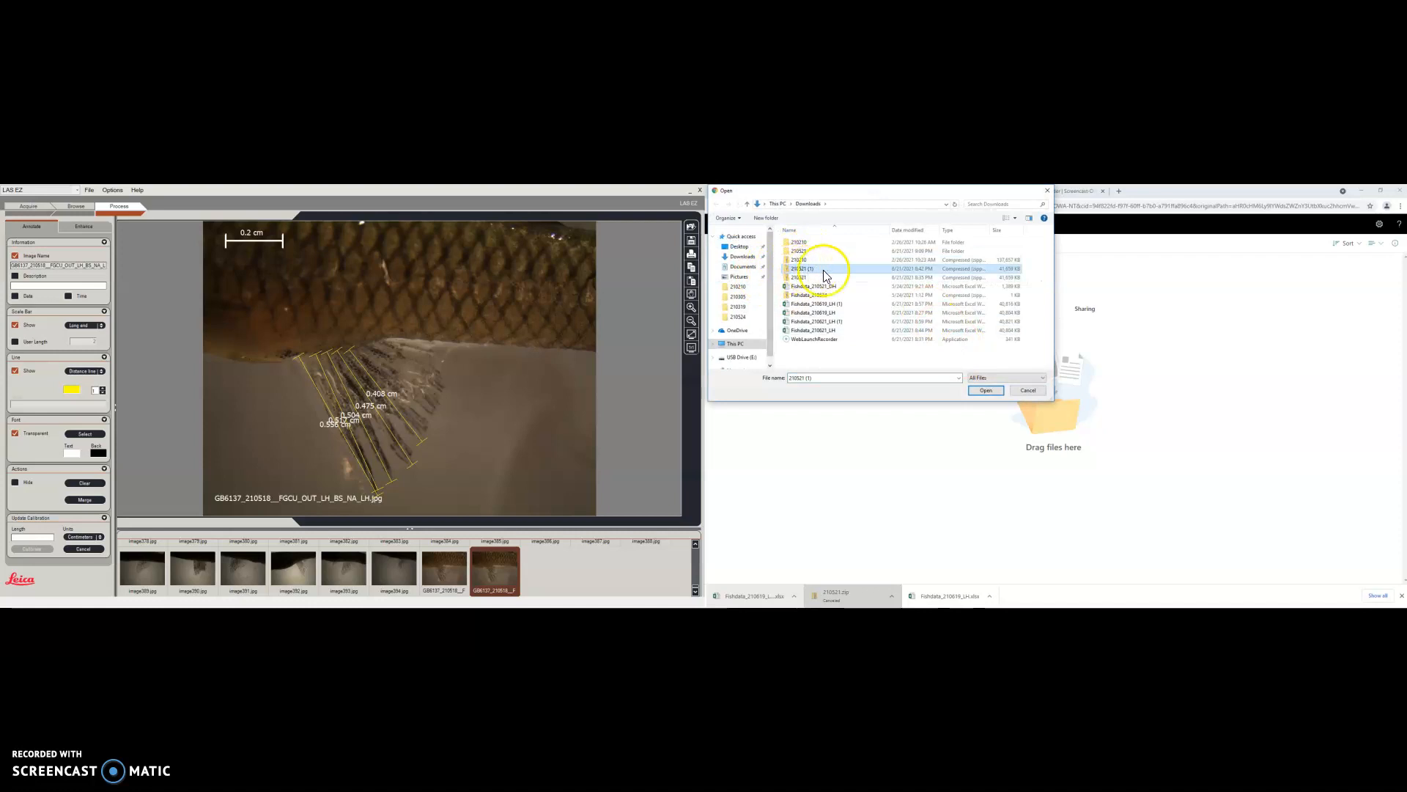
left_click(842, 269)
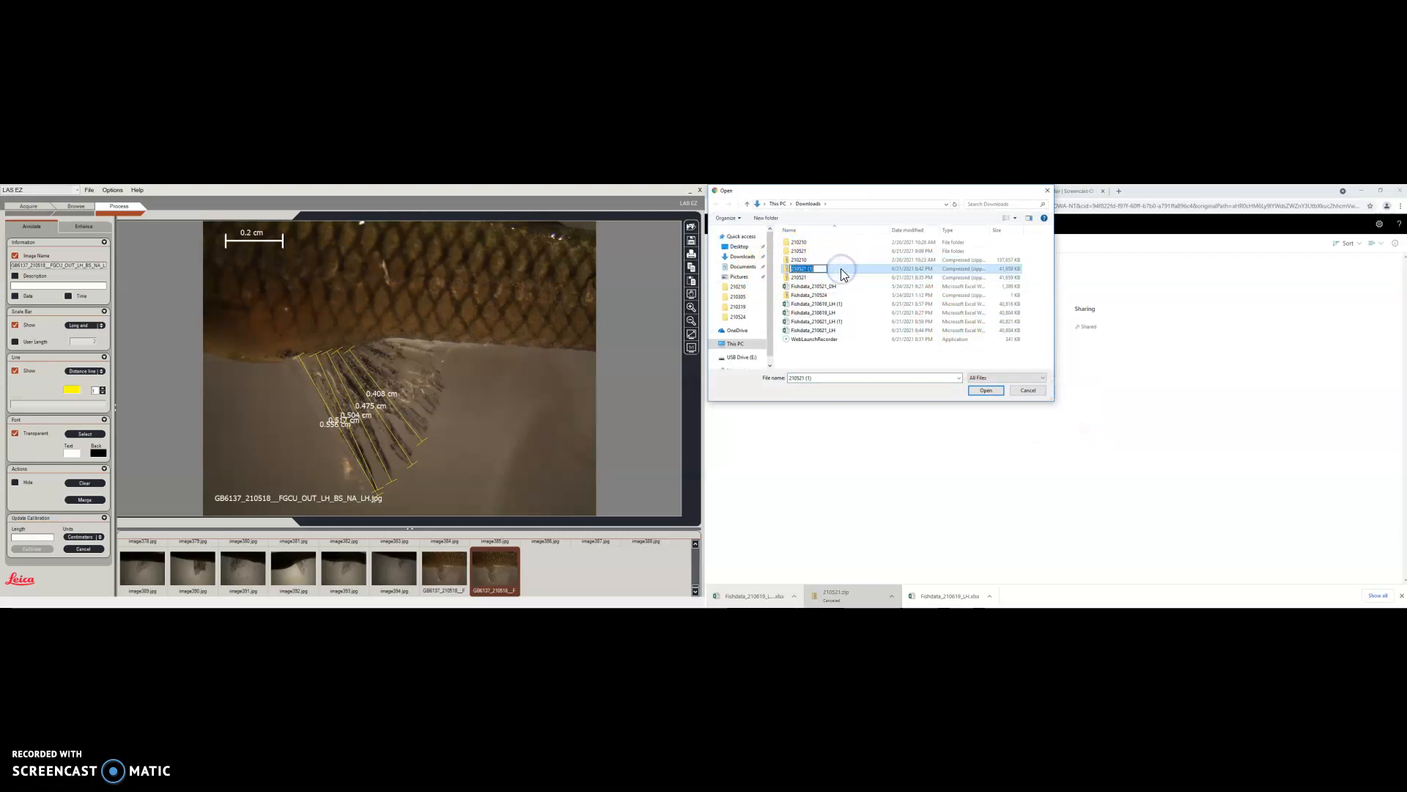
left_click(854, 279)
double_click(845, 269)
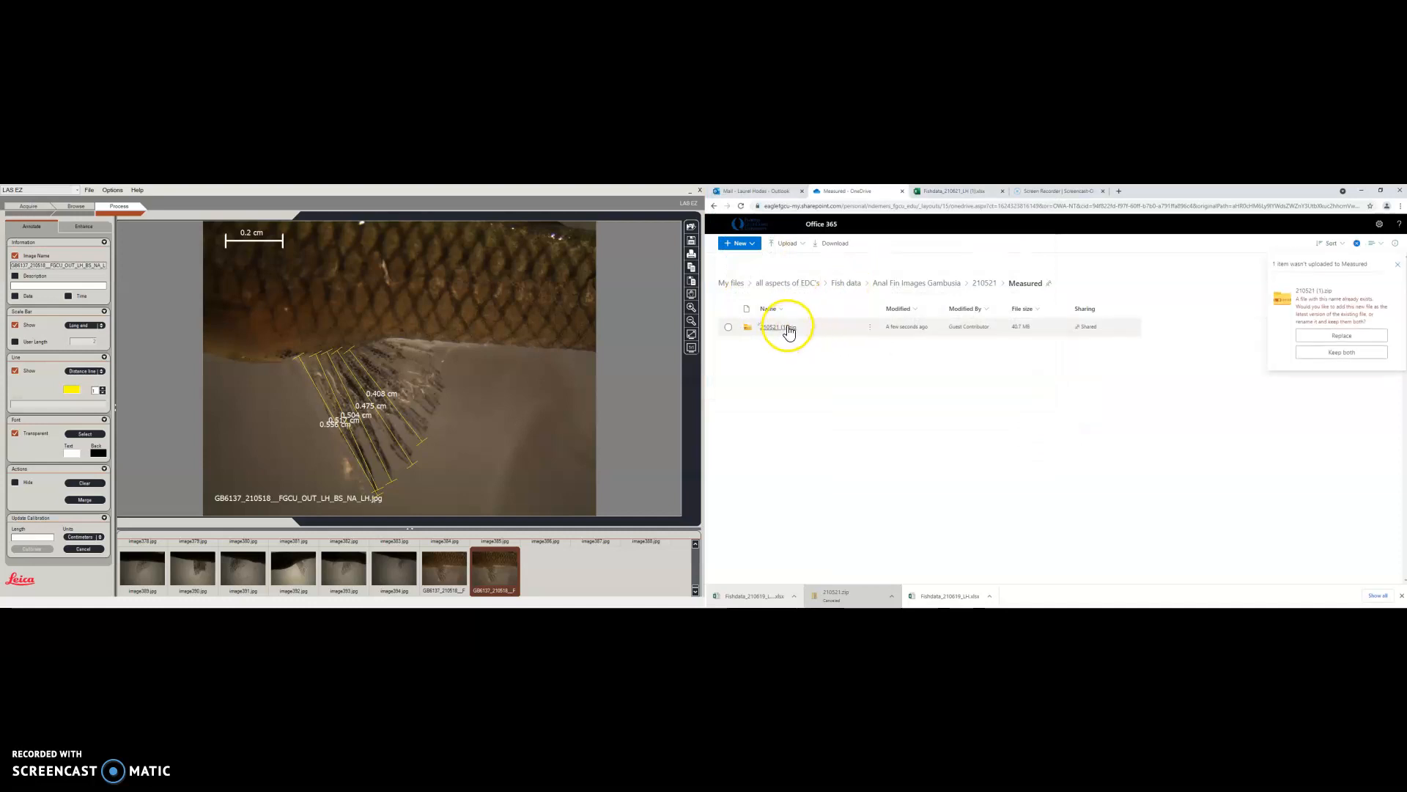
left_click(1400, 265)
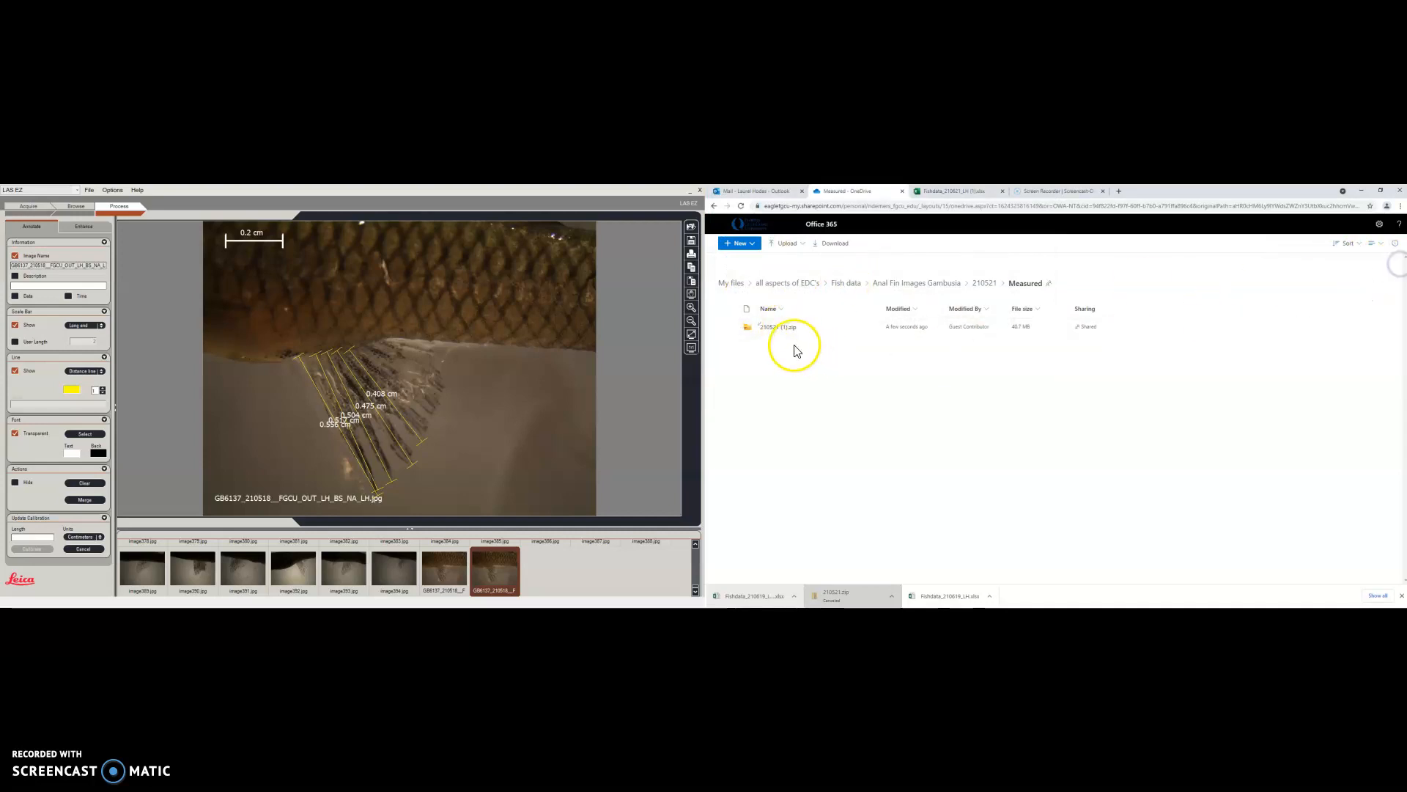
left_click(785, 327)
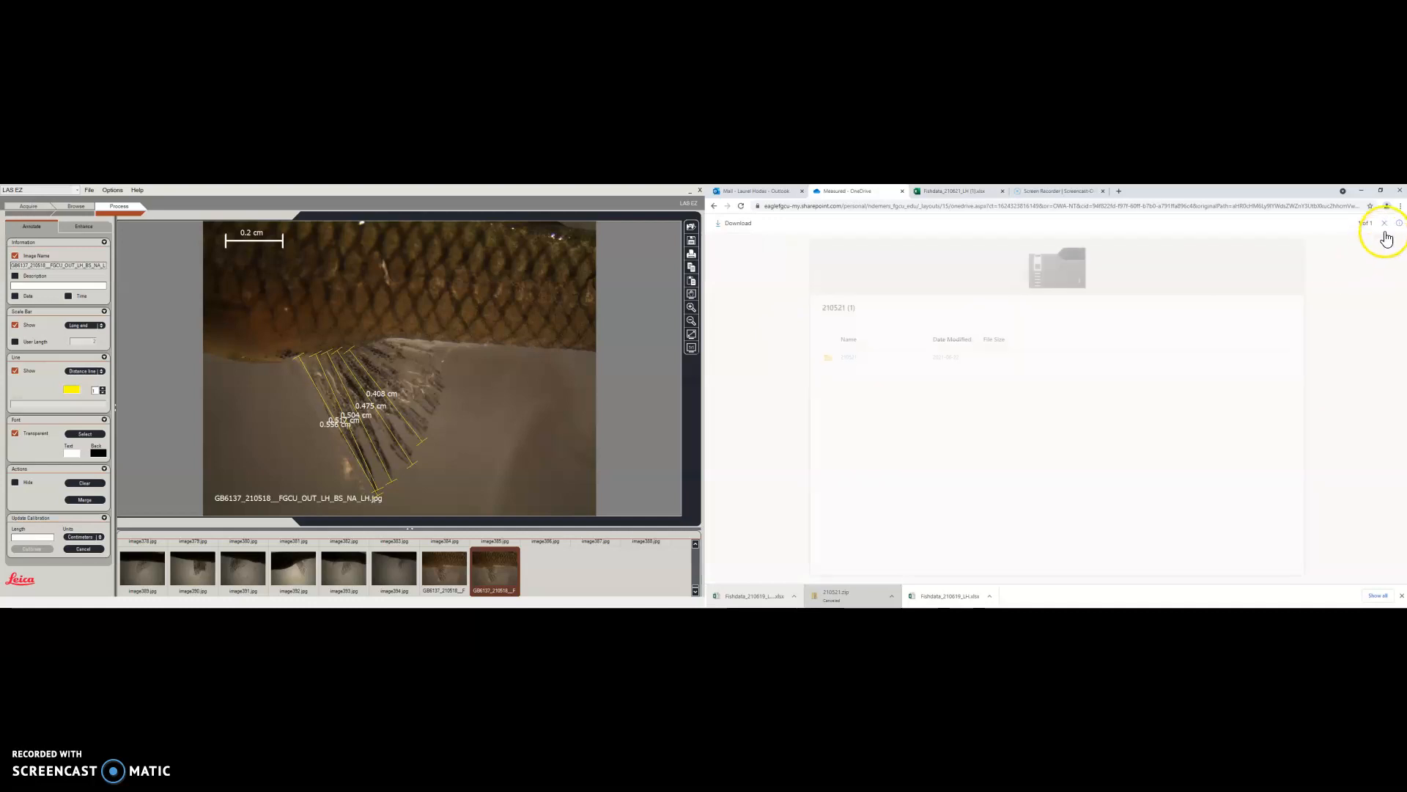
left_click(1384, 223)
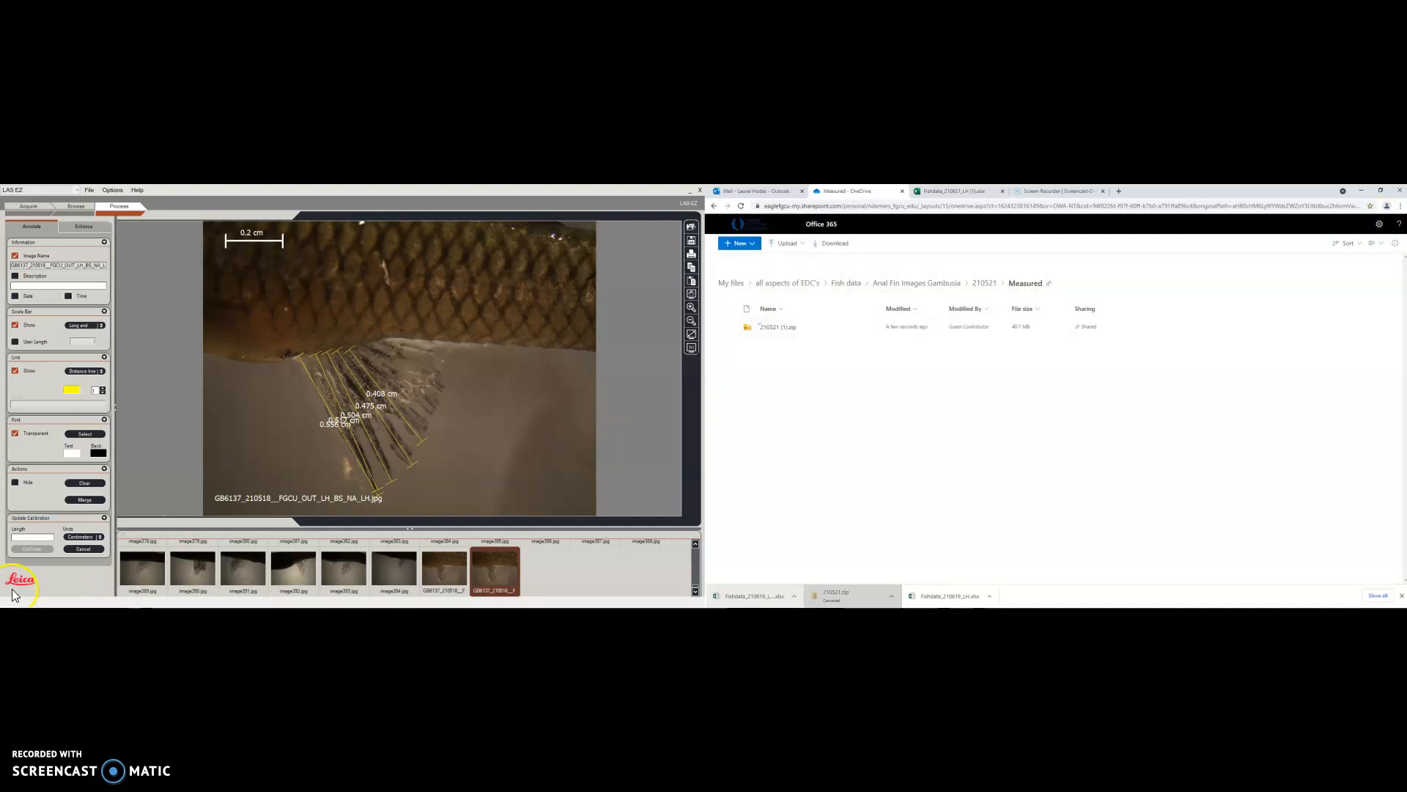
left_click(1044, 197)
left_click(808, 251)
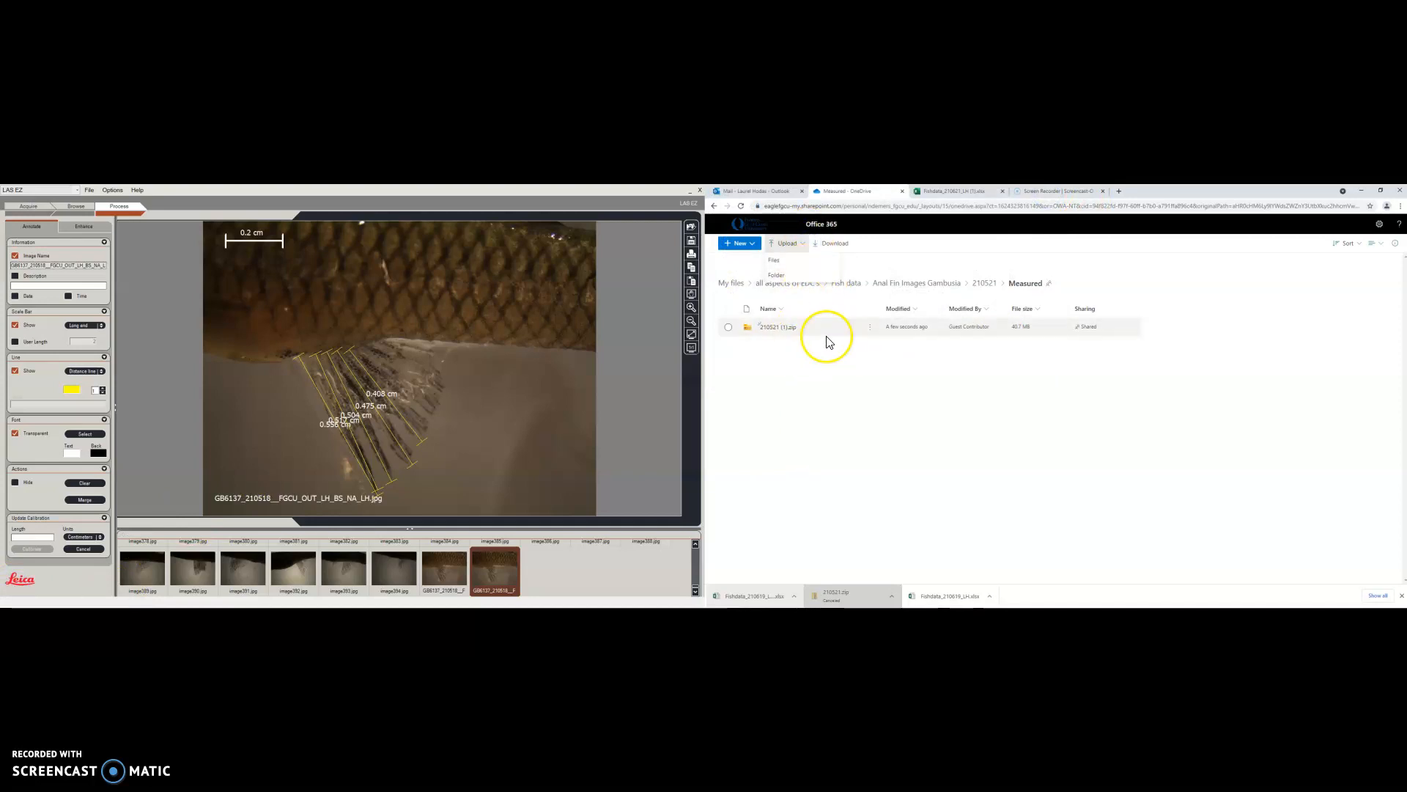
Upload the three GB6137 files from Downloads\210521\Measured to OneDrive's Measured folder
left_click(794, 262)
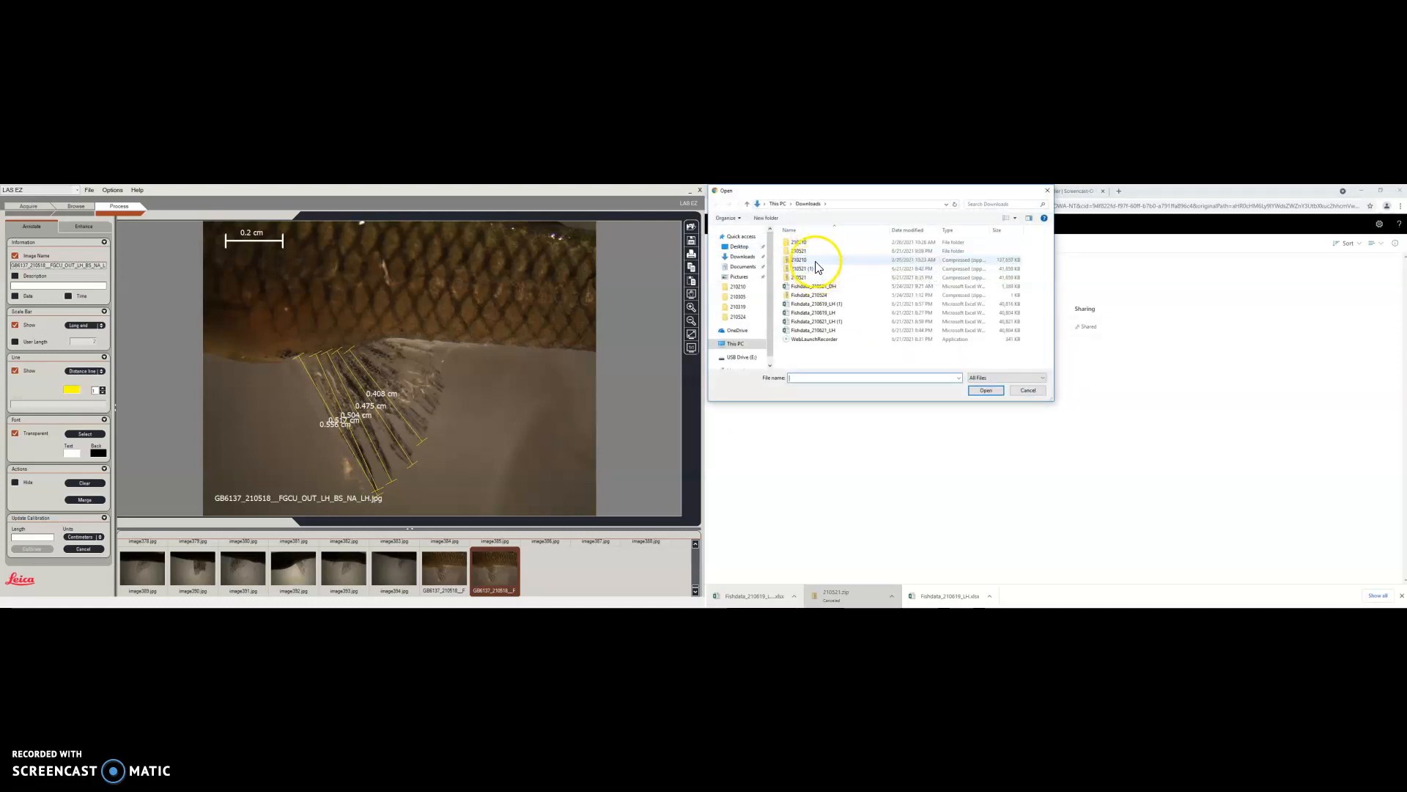
left_click(812, 252)
double_click(811, 253)
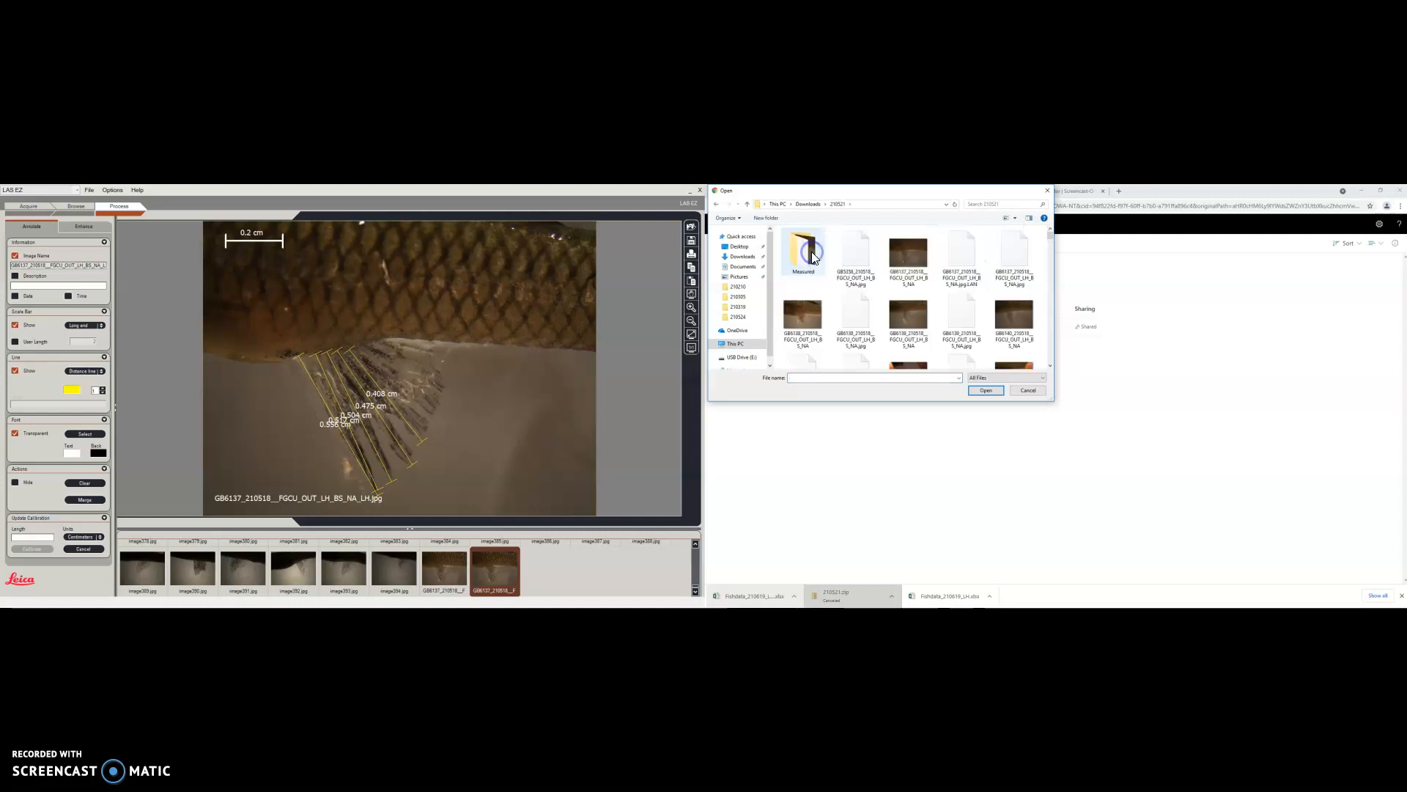
double_click(812, 252)
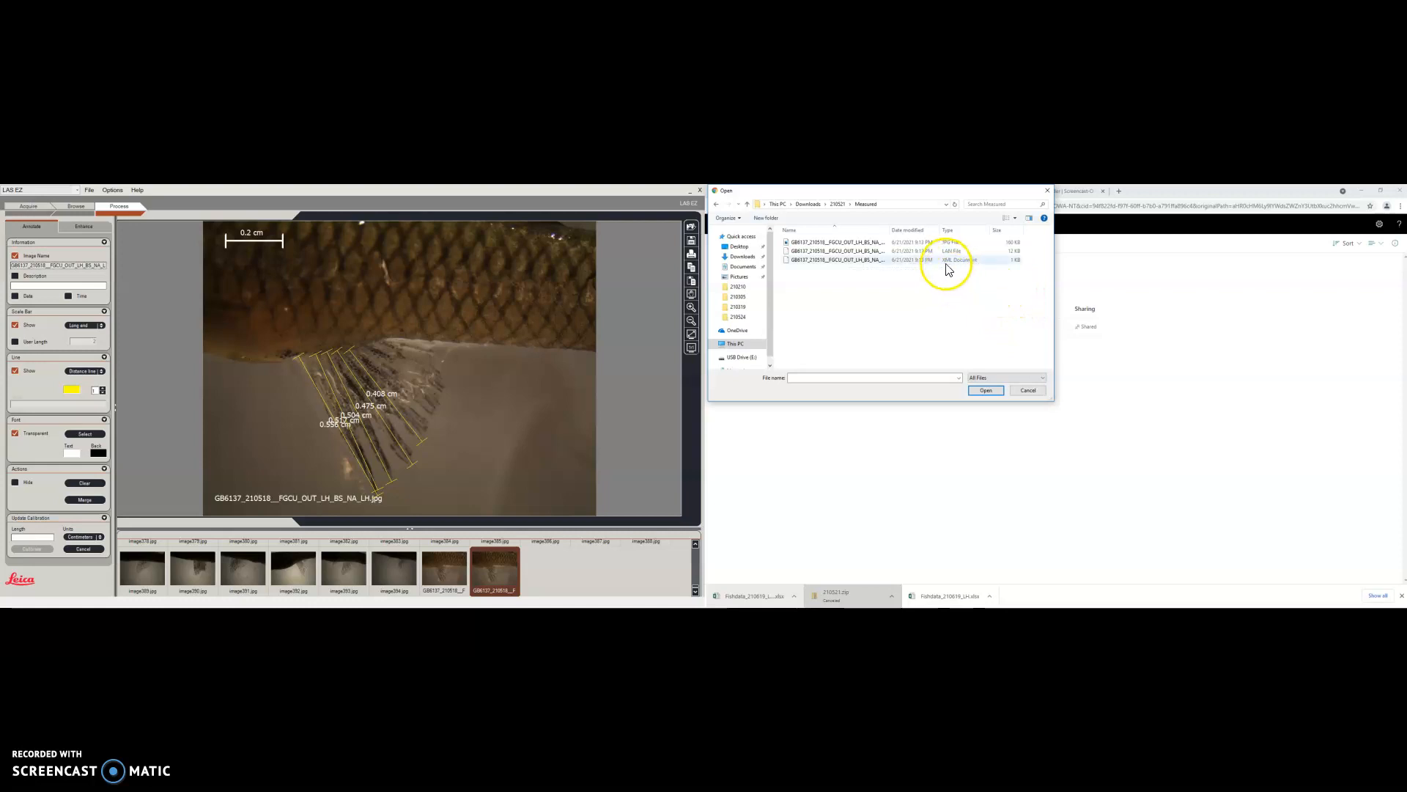
left_click_drag(976, 241, 980, 263)
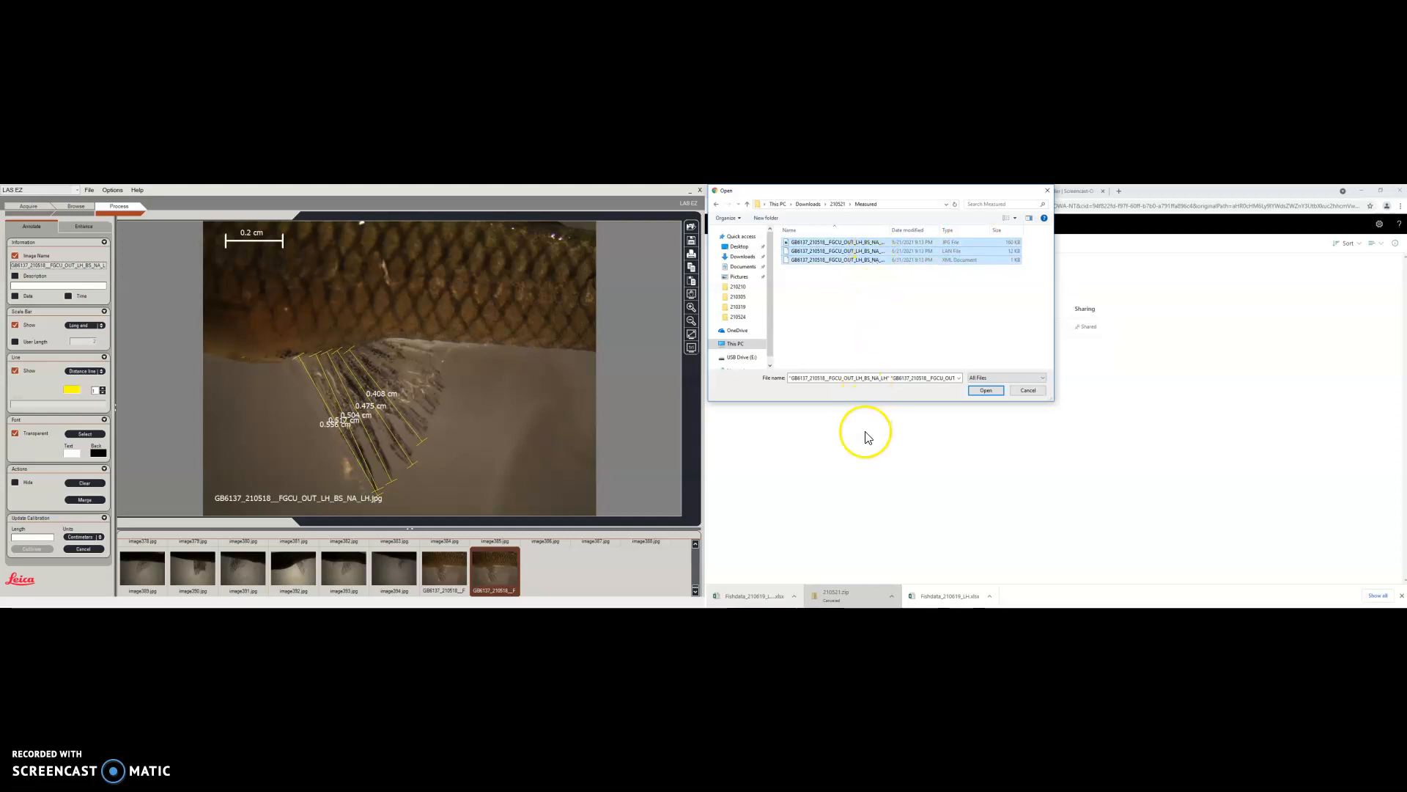
left_click(983, 393)
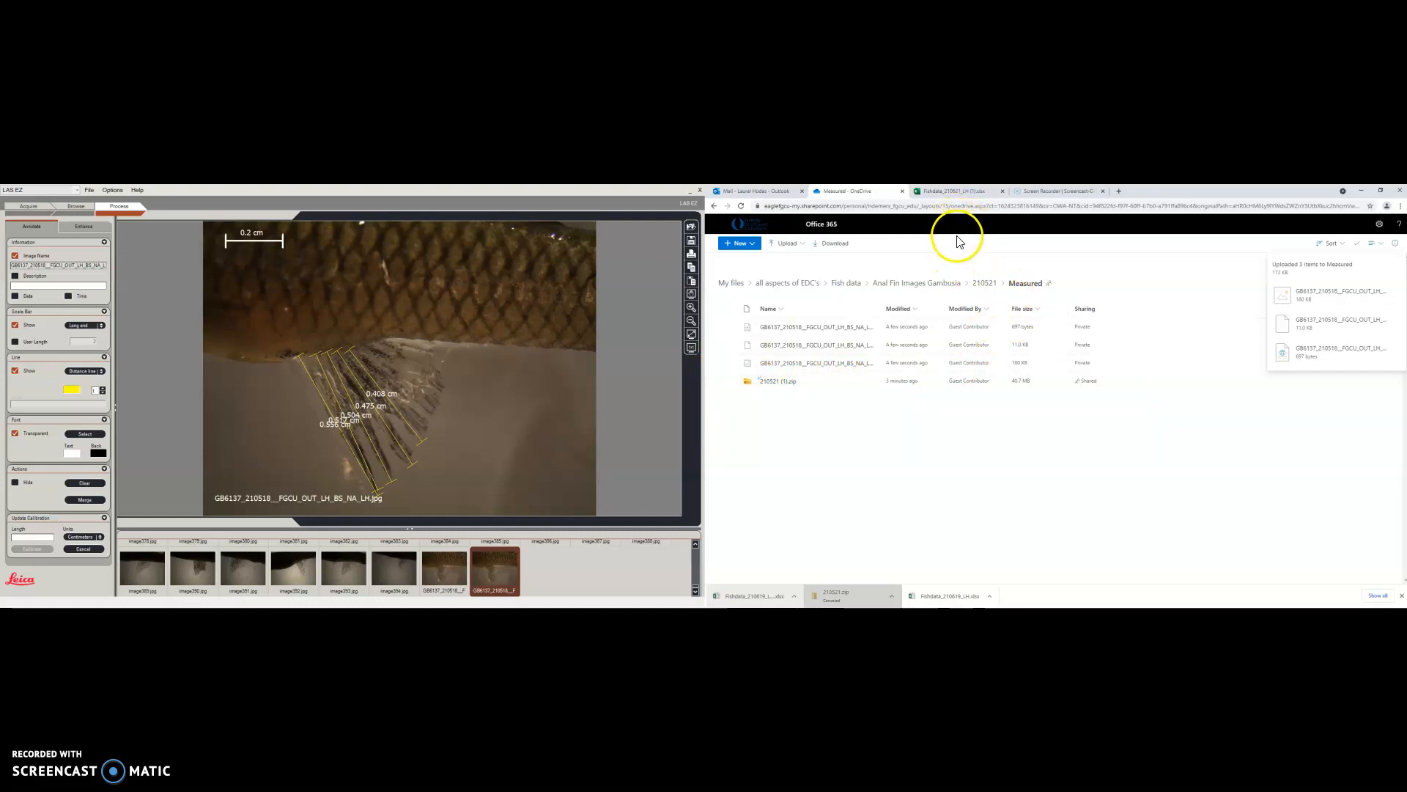
left_click(984, 282)
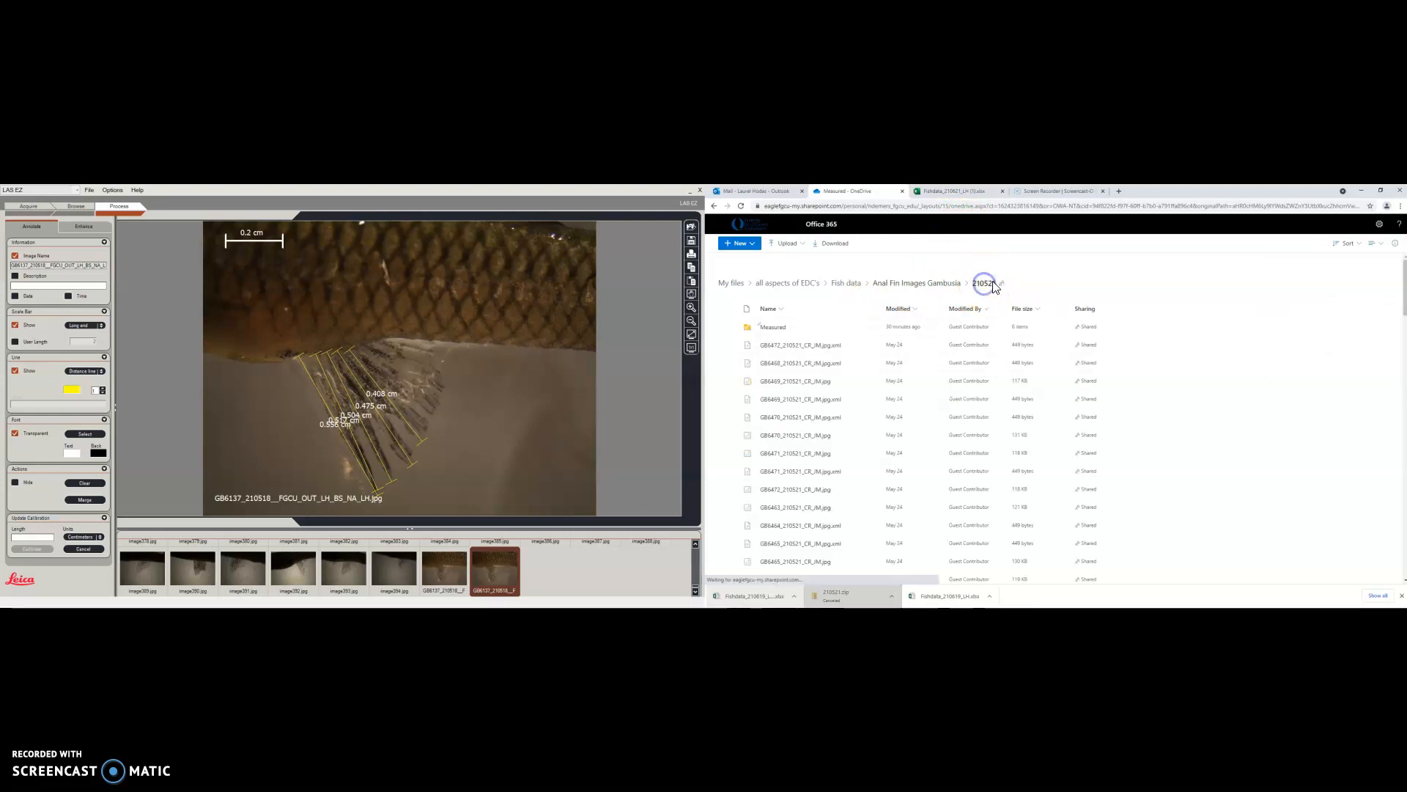
left_click(755, 328)
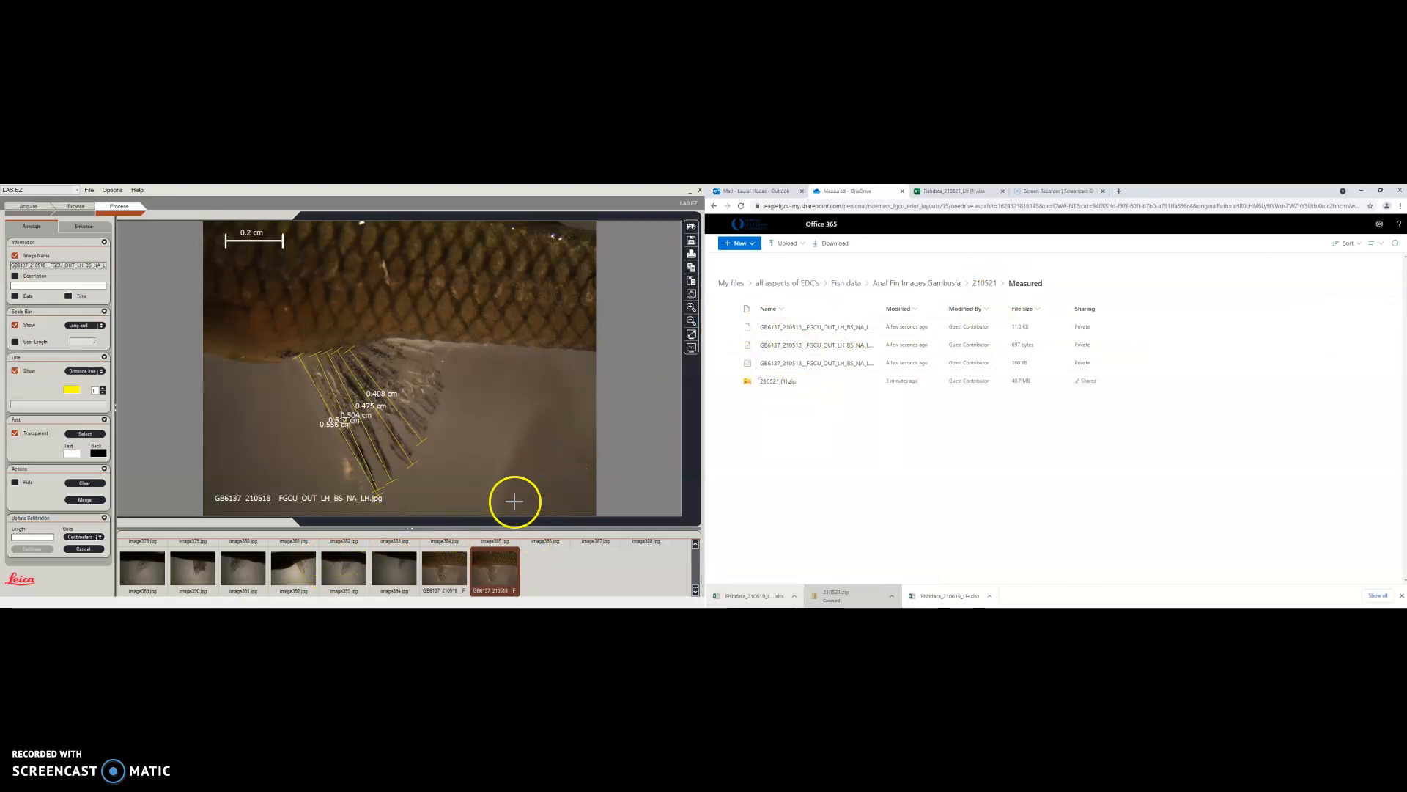
Load the GB6138 fin image from the Downloads 210521 folder into LAS EZ
left_click(691, 228)
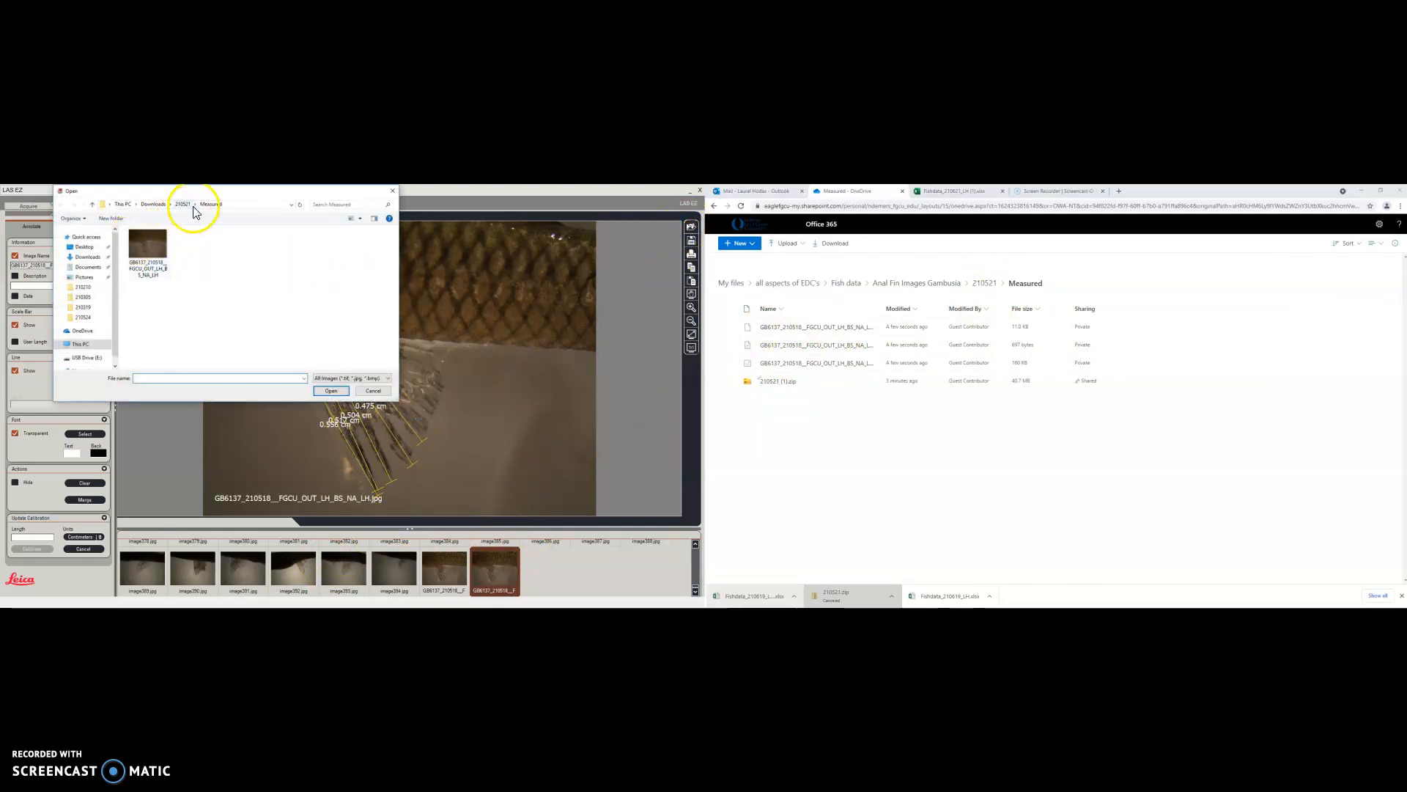
left_click(180, 204)
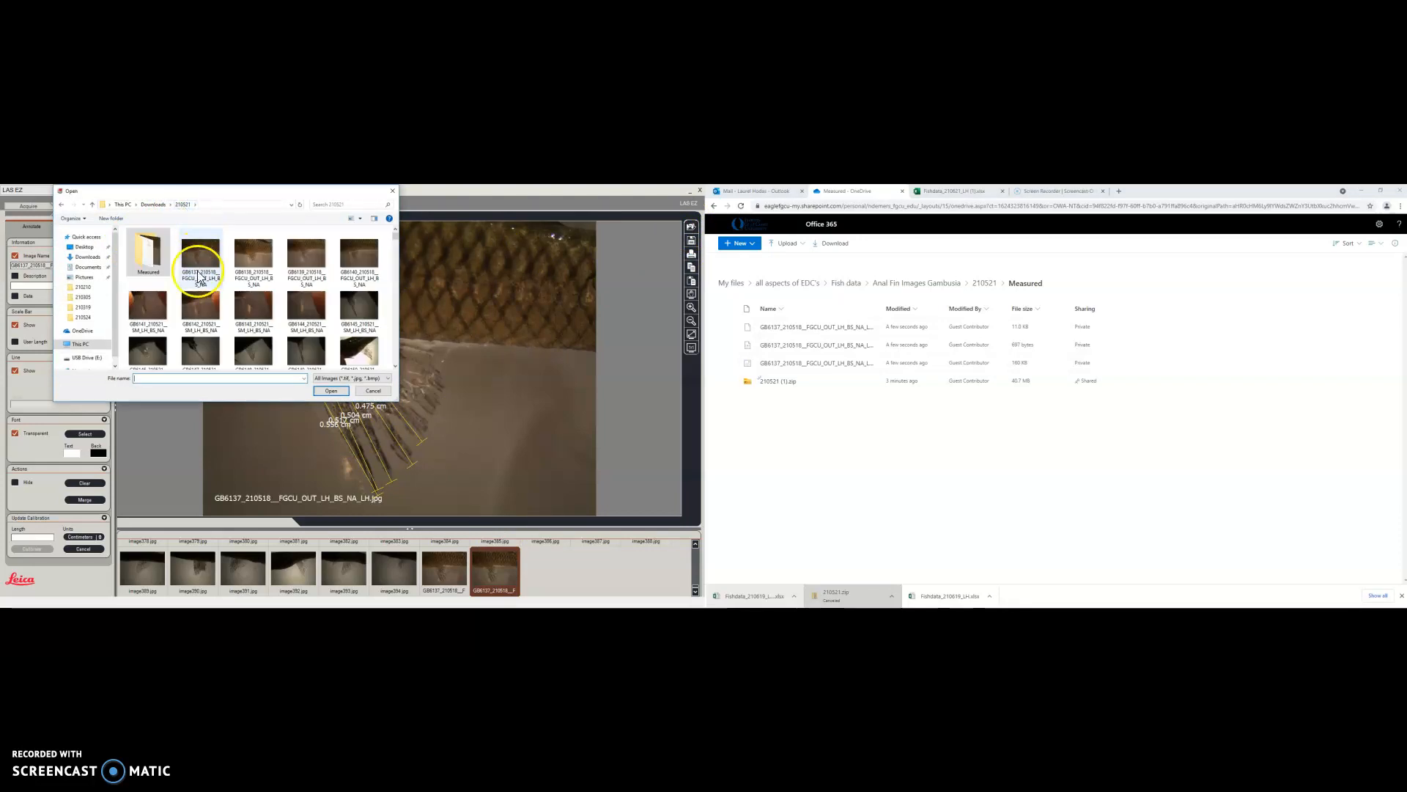
left_click(257, 274)
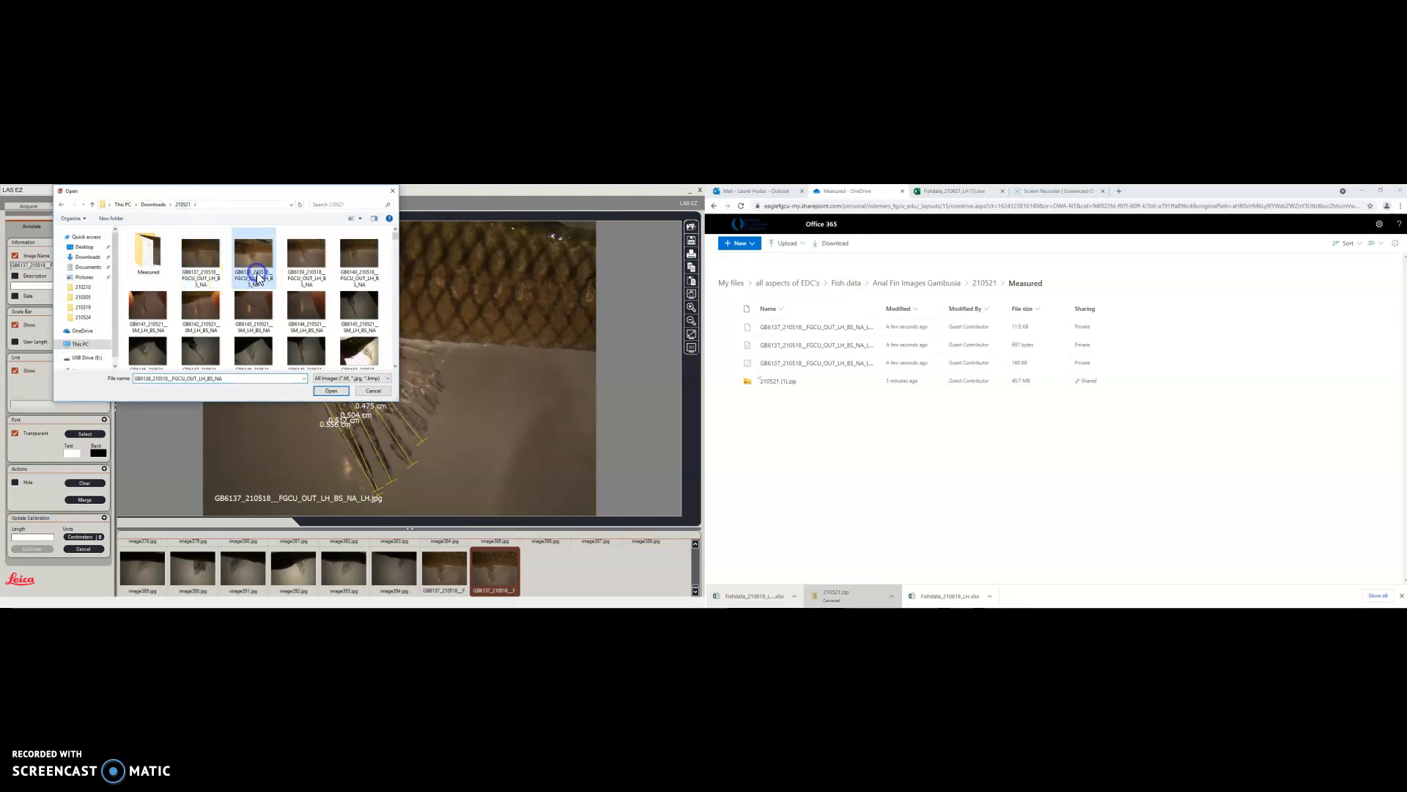
left_click(328, 391)
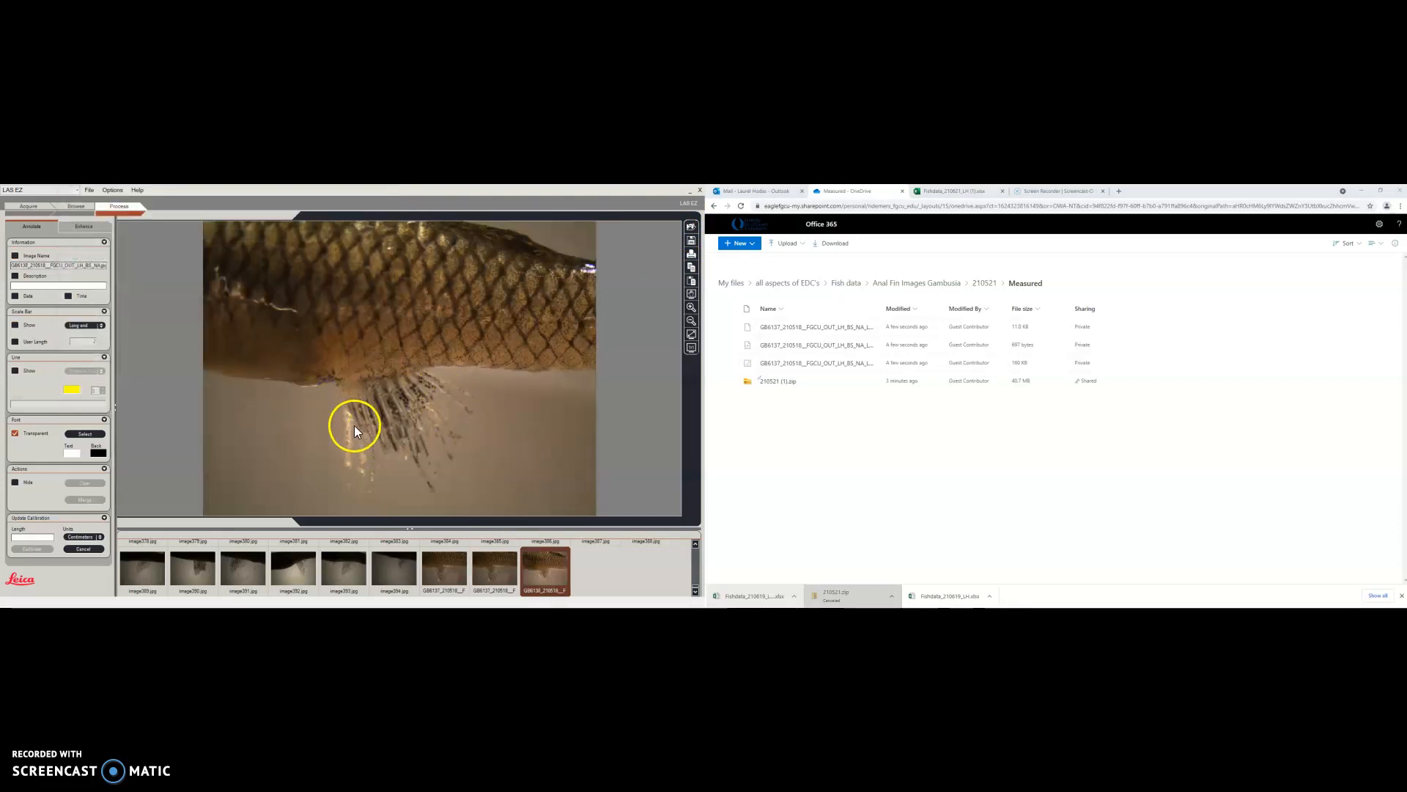